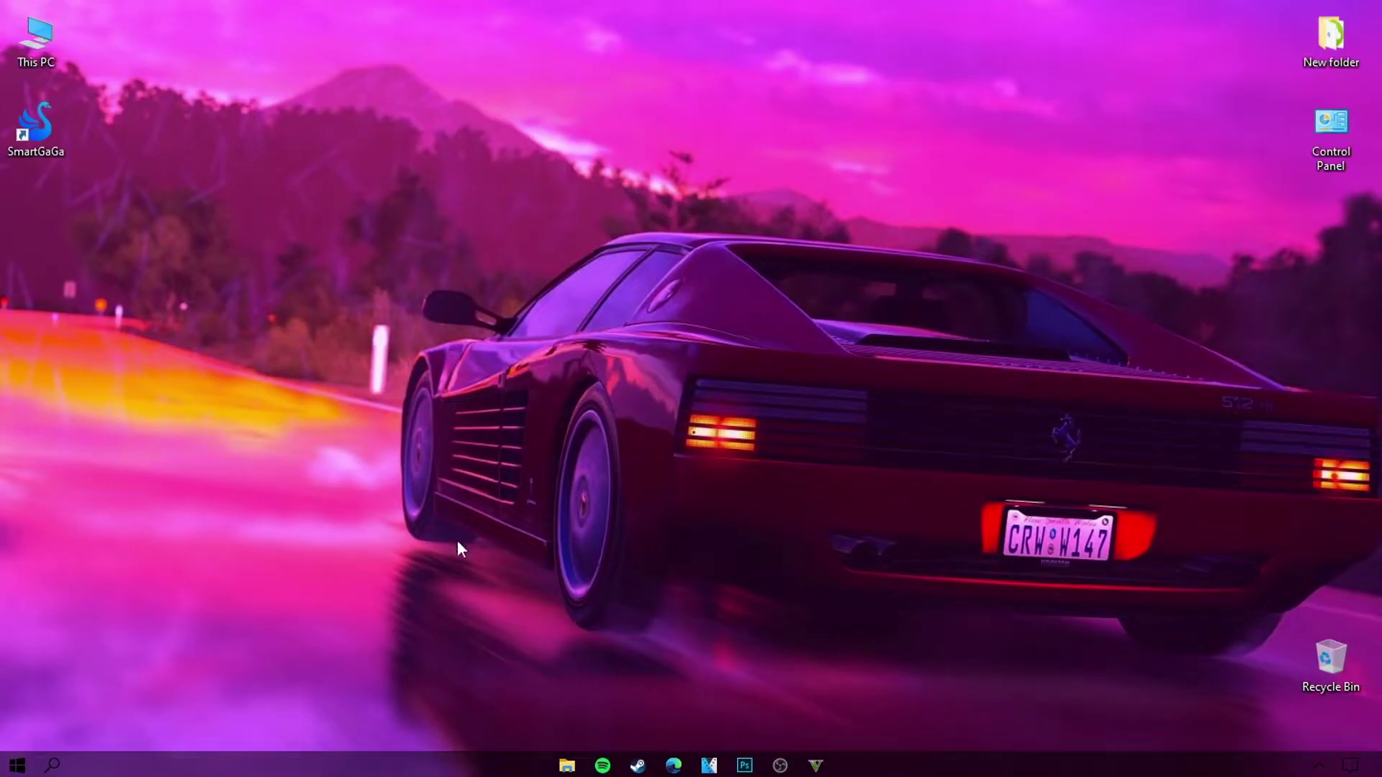
# - Open System Properties' System Protection tab from a 'create a restore point' search
pyautogui.click(52, 764)
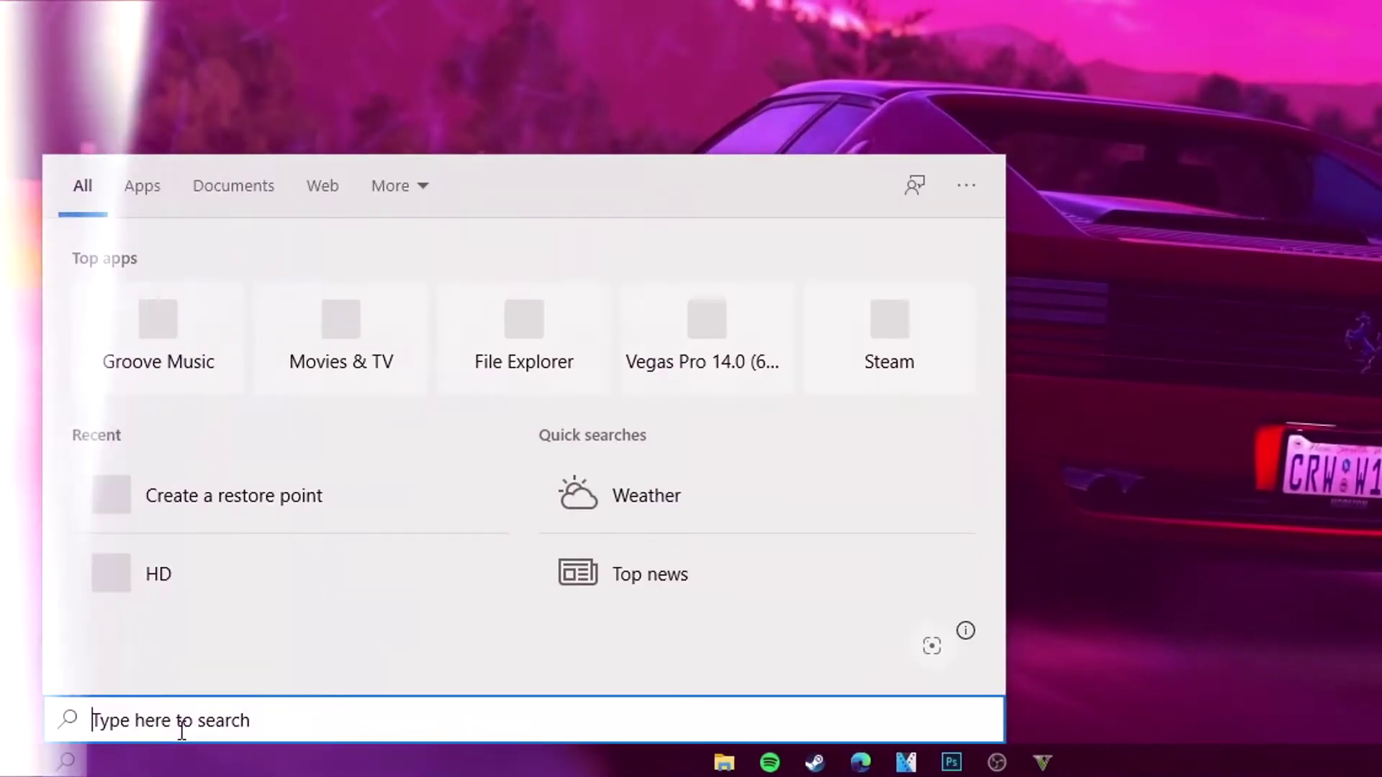
pyautogui.write('create a r')
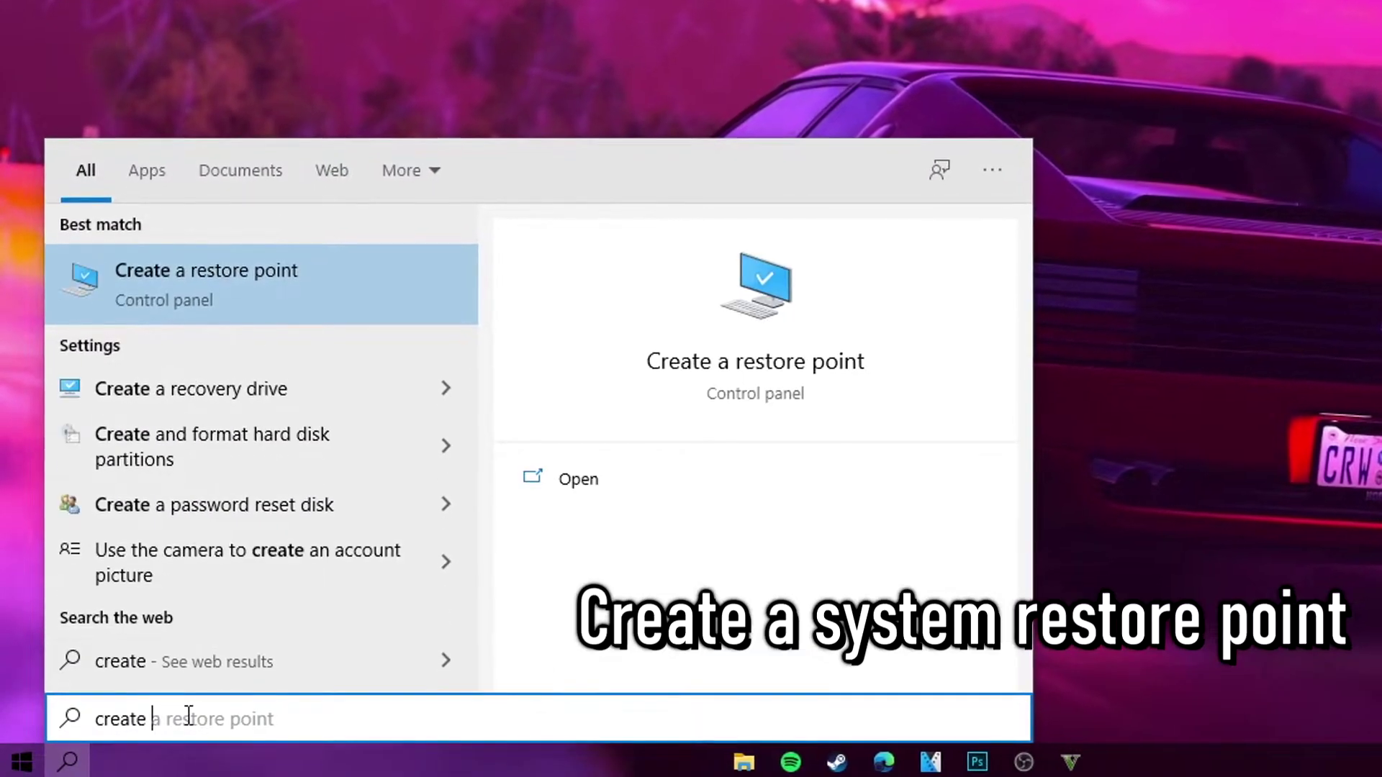
pyautogui.write('estore po')
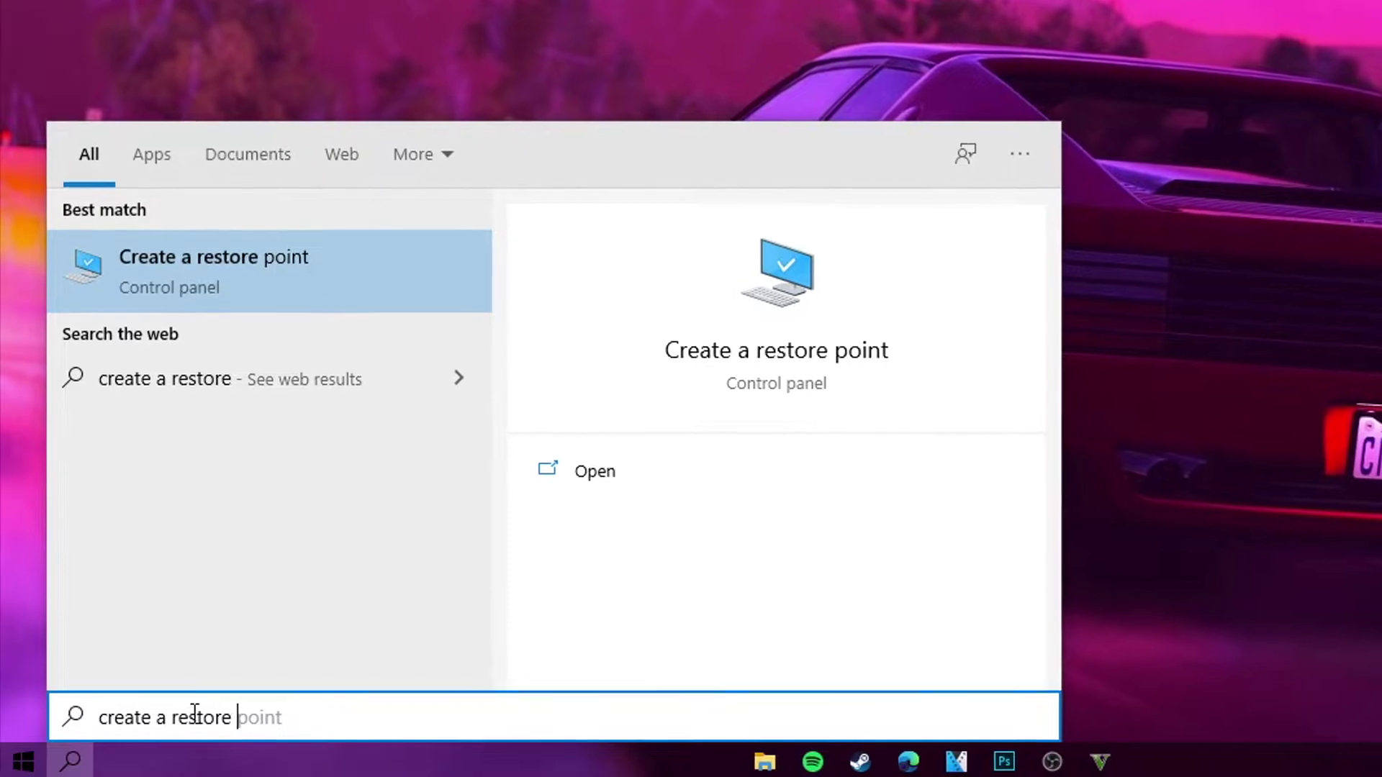
pyautogui.write('int')
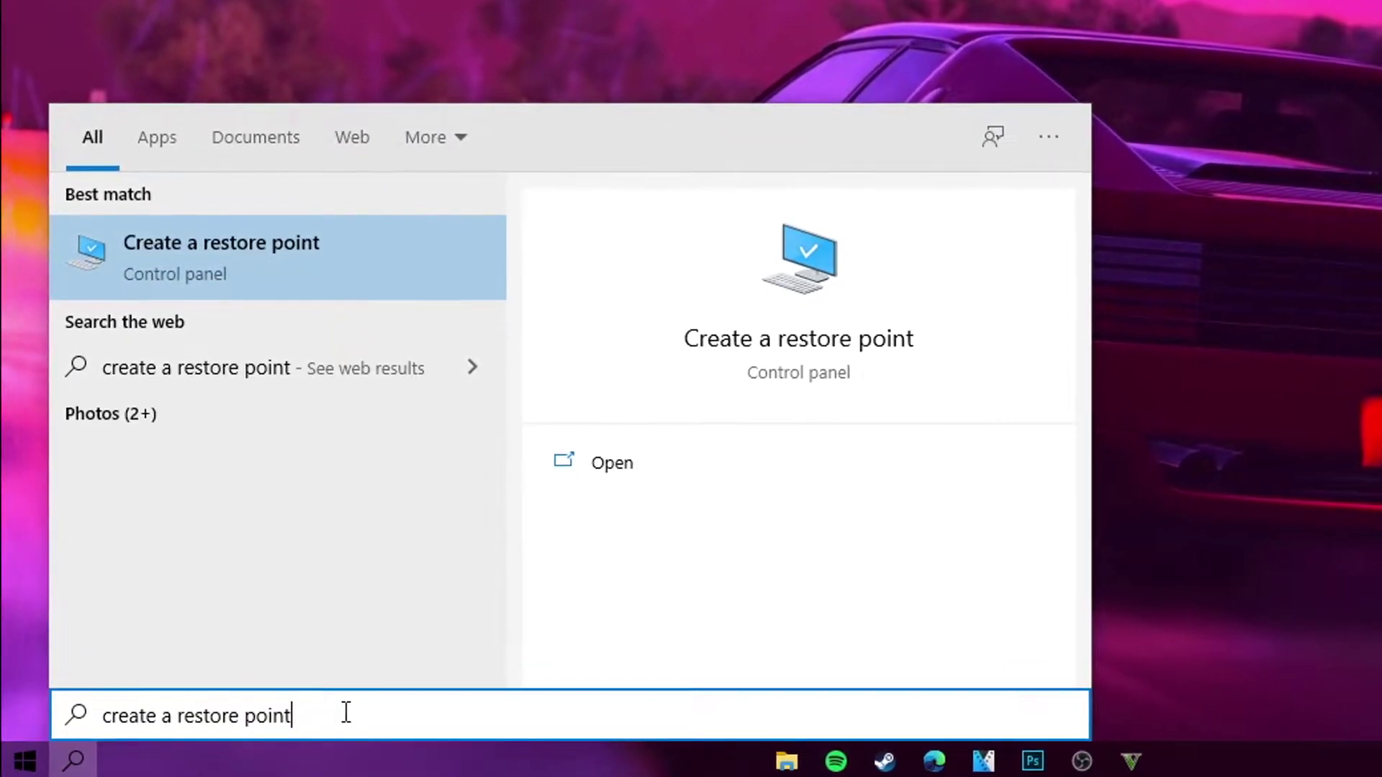
pyautogui.moveTo(336, 715); pyautogui.dragTo(202, 503)
pyautogui.click(205, 240)
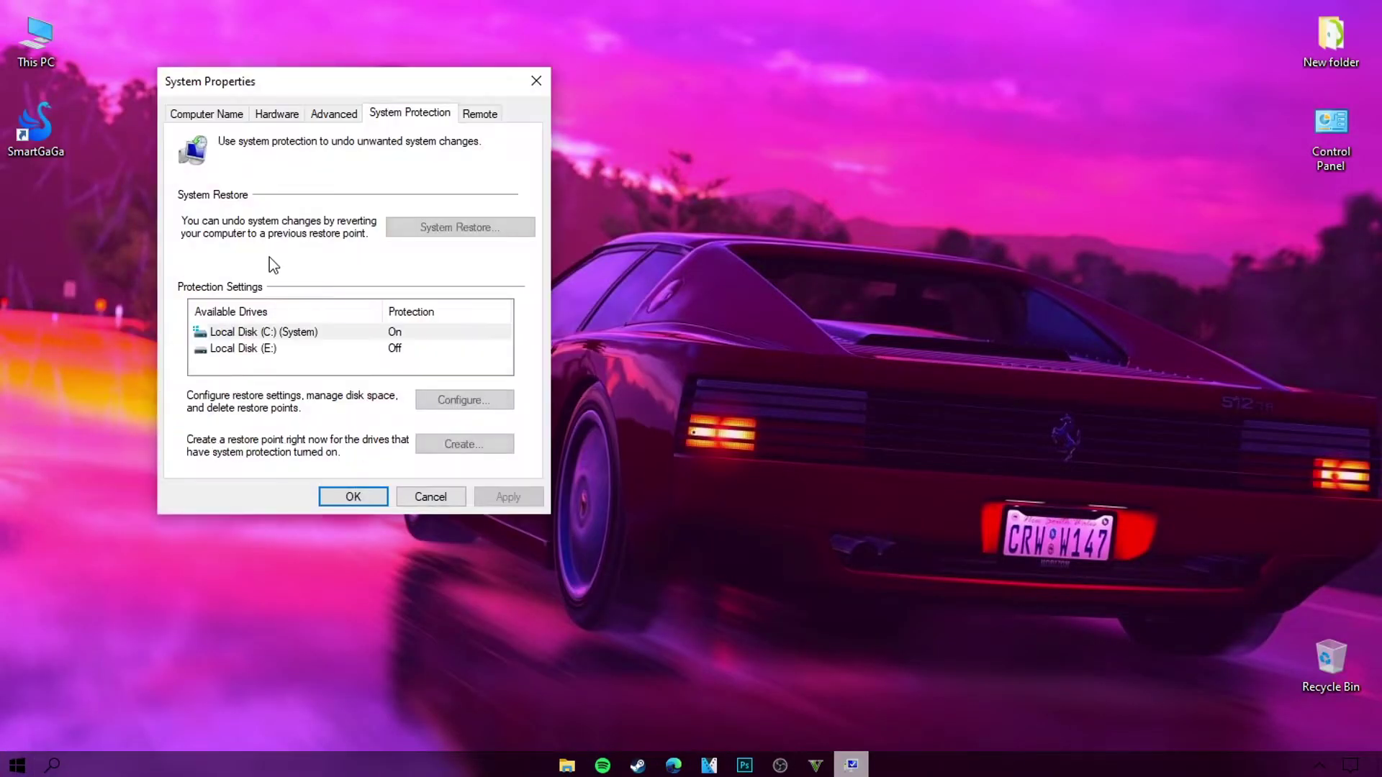
pyautogui.moveTo(331, 81); pyautogui.dragTo(646, 83)
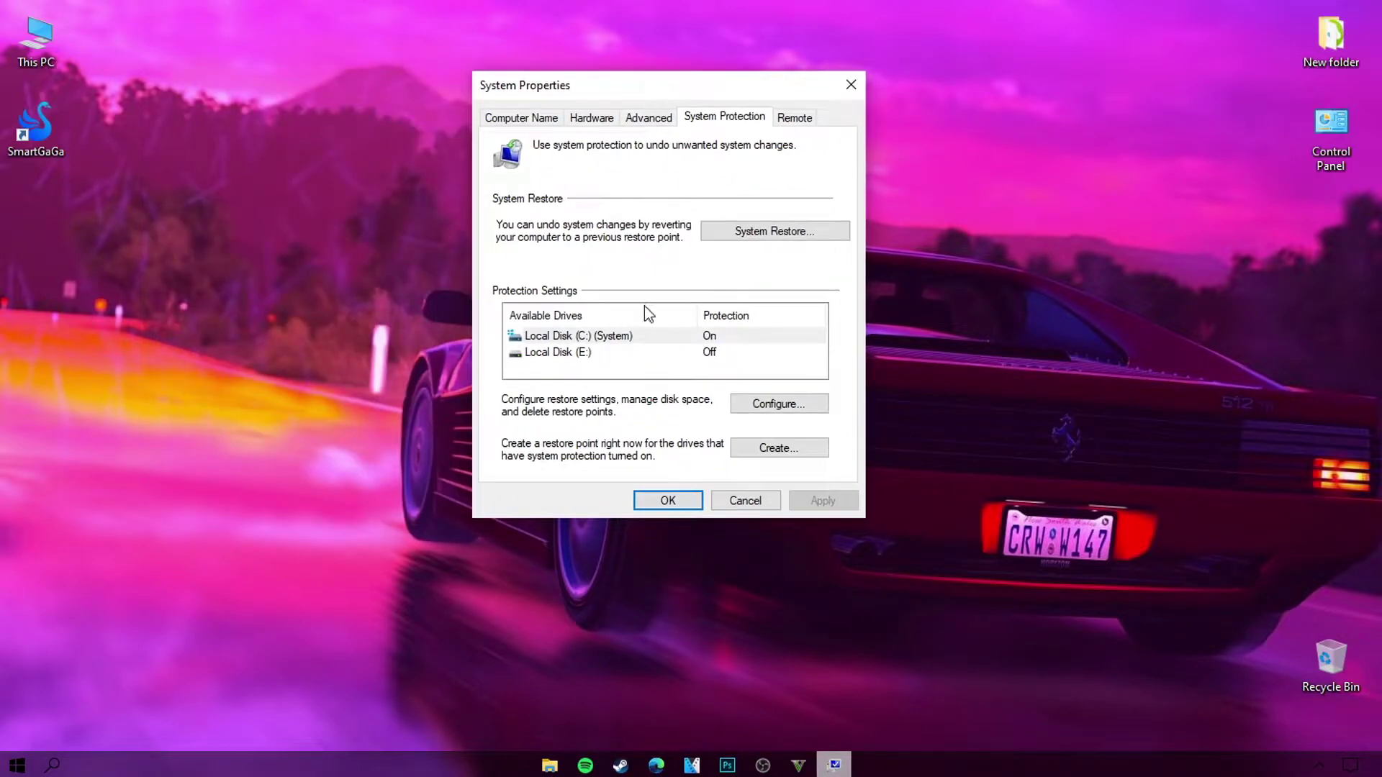
# - Create a restore point for Local Disk (C:) named 'Optimize SmartGAGA2021' and close System Properties
pyautogui.click(607, 348)
pyautogui.click(591, 336)
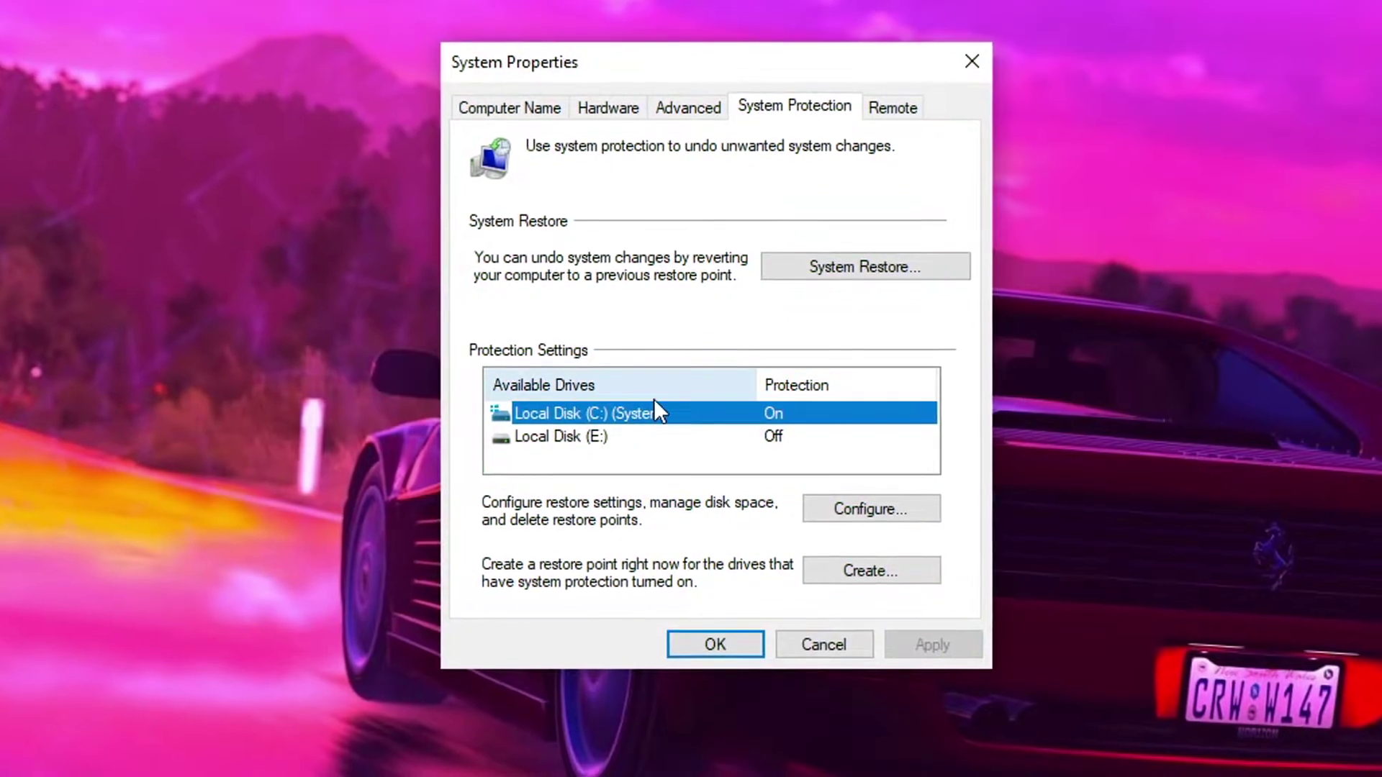
pyautogui.click(872, 570)
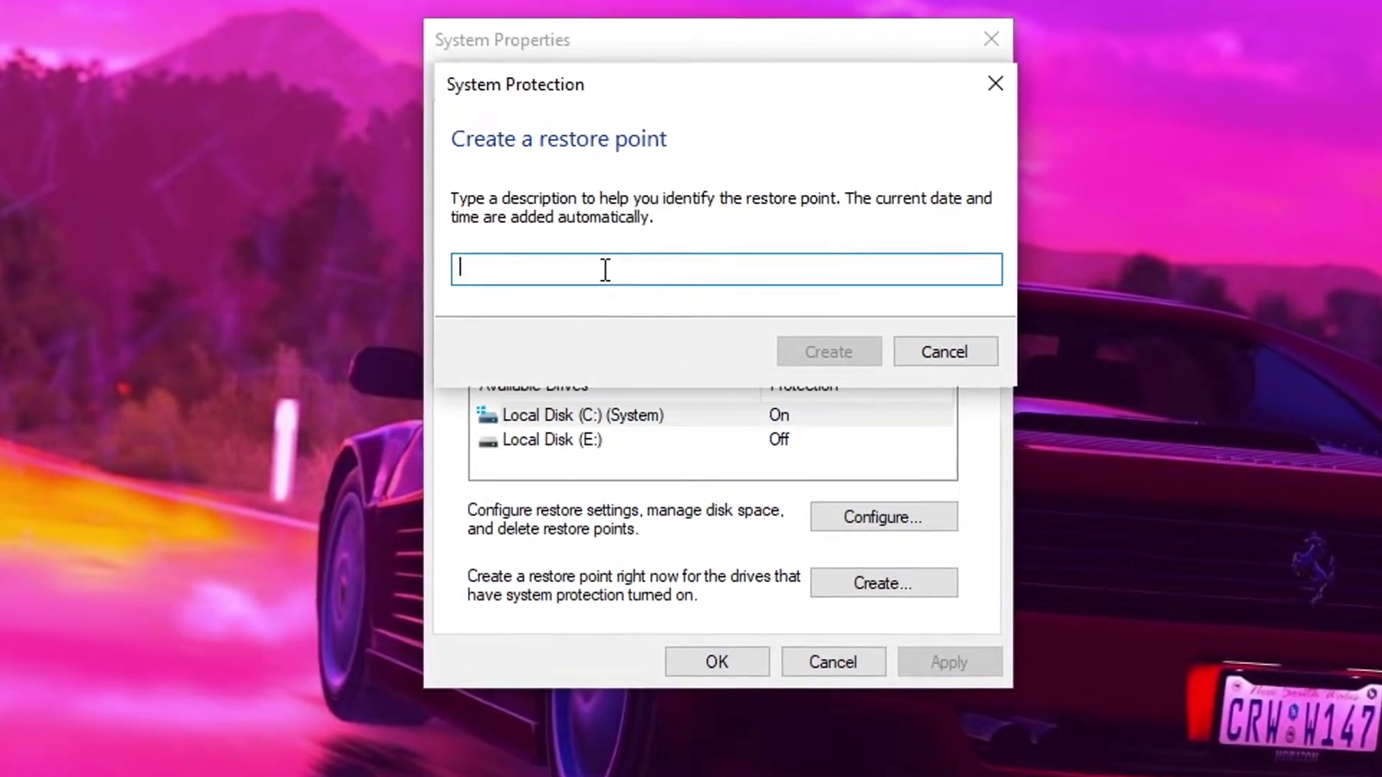
pyautogui.write('Optimize SmartGAGA')
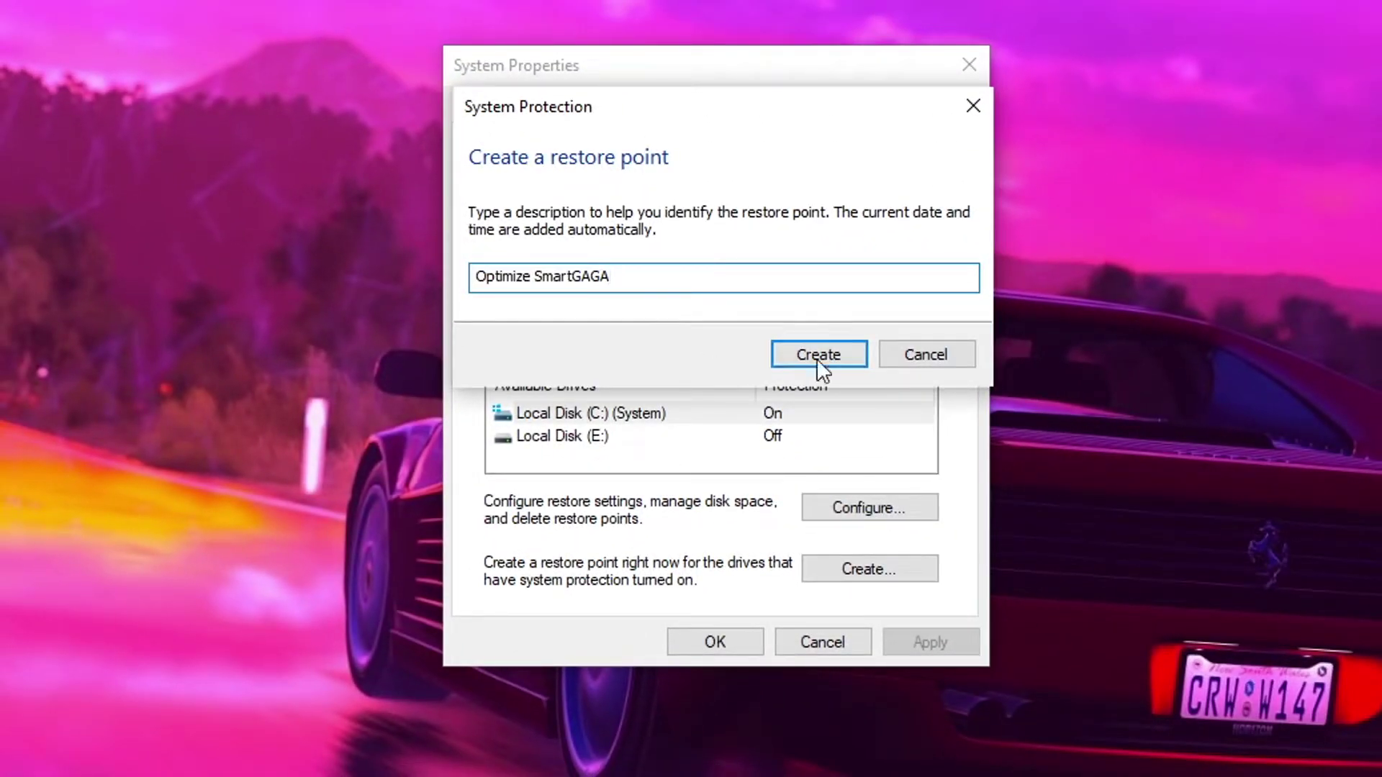
pyautogui.write('2021')
pyautogui.click(849, 359)
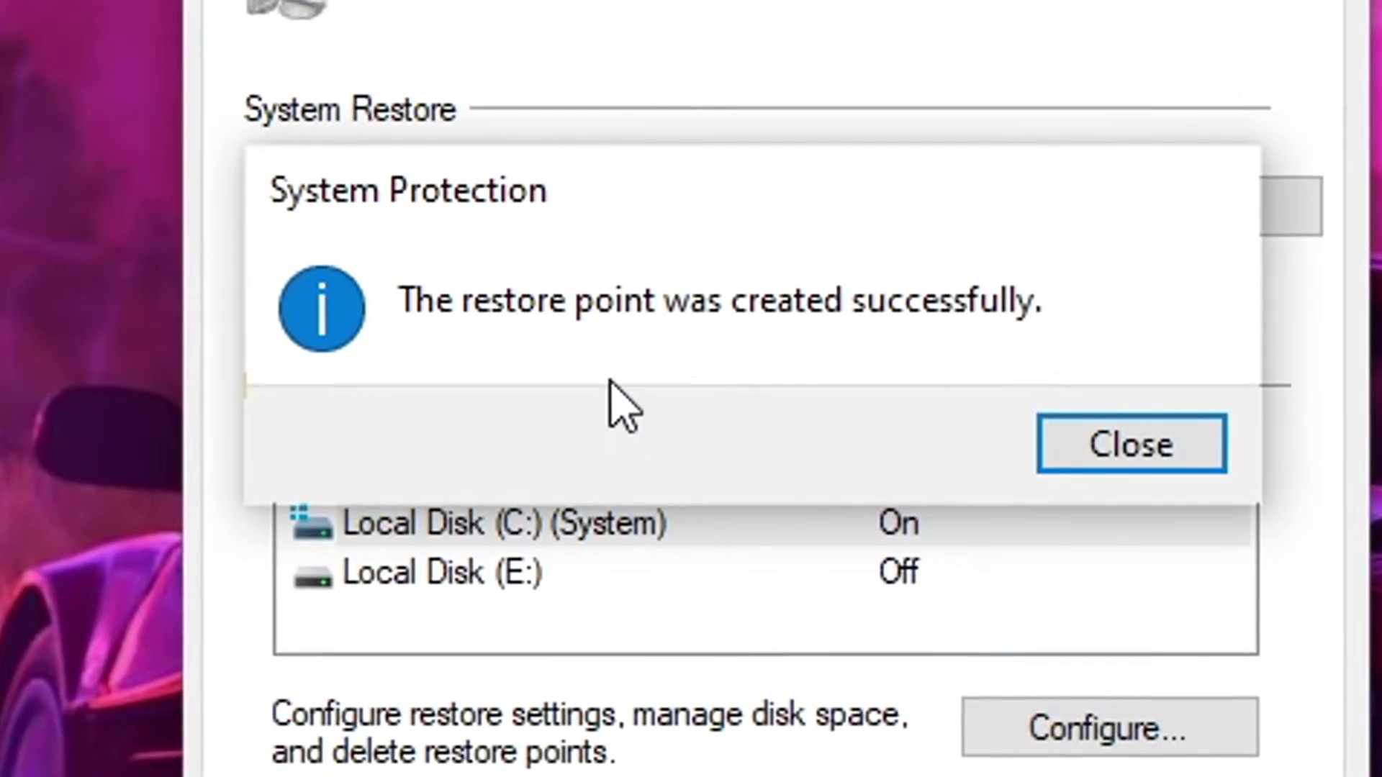
pyautogui.click(1162, 450)
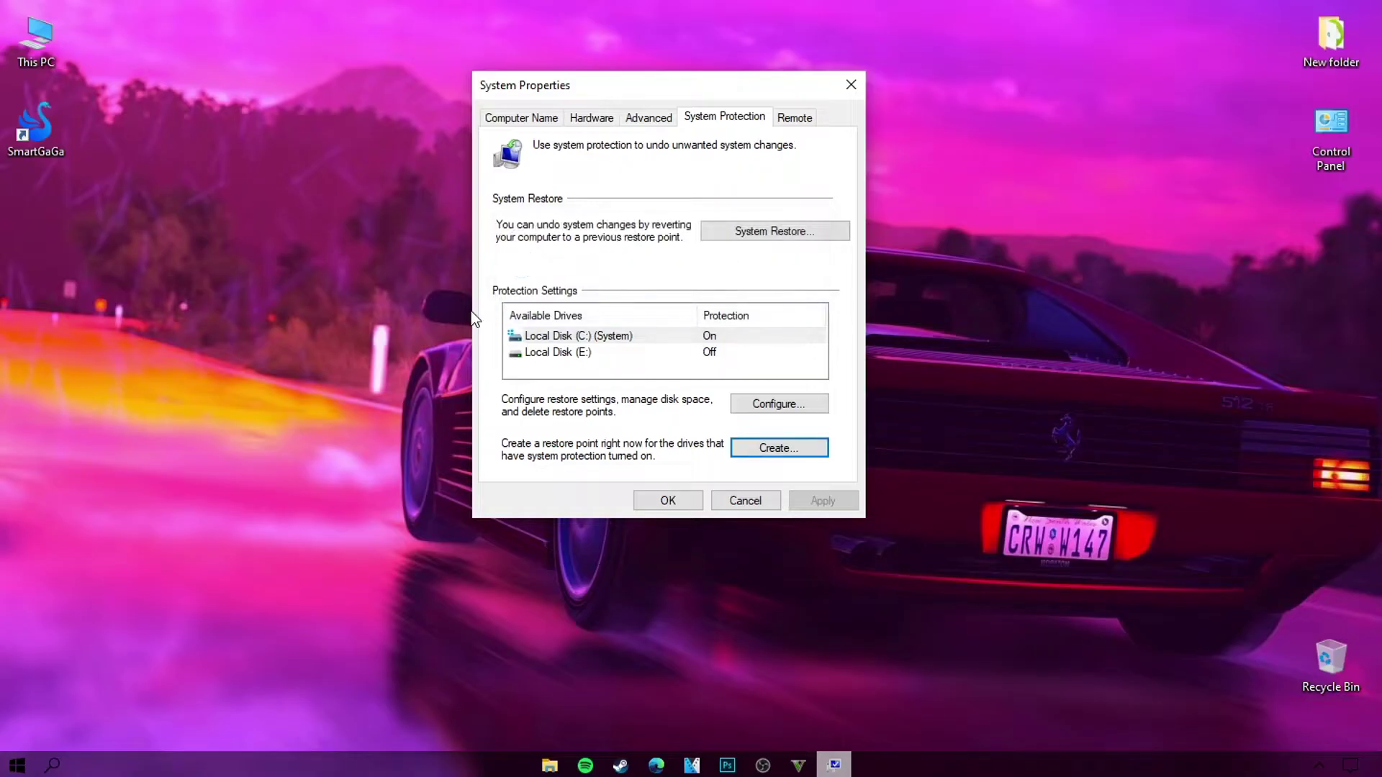
pyautogui.click(726, 498)
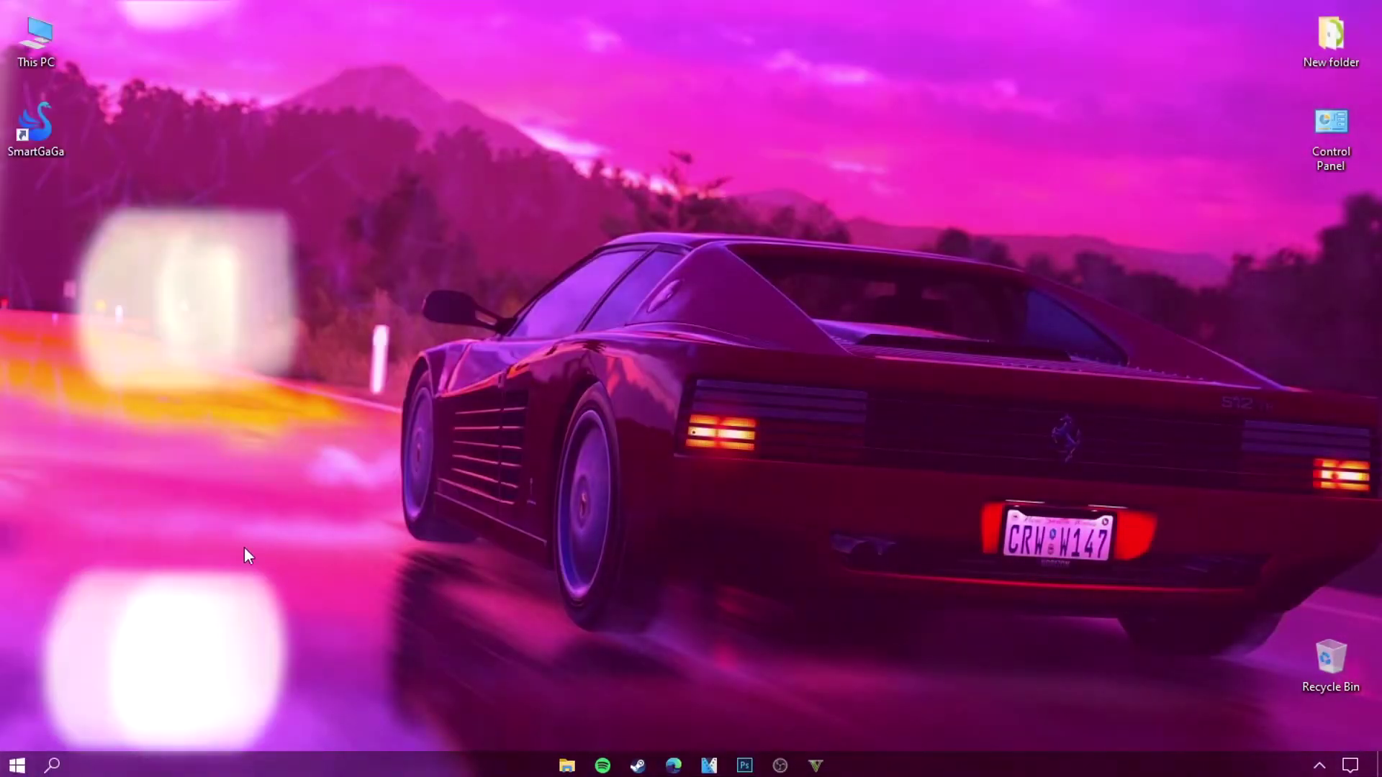
pyautogui.click(52, 765)
pyautogui.write('windows update se')
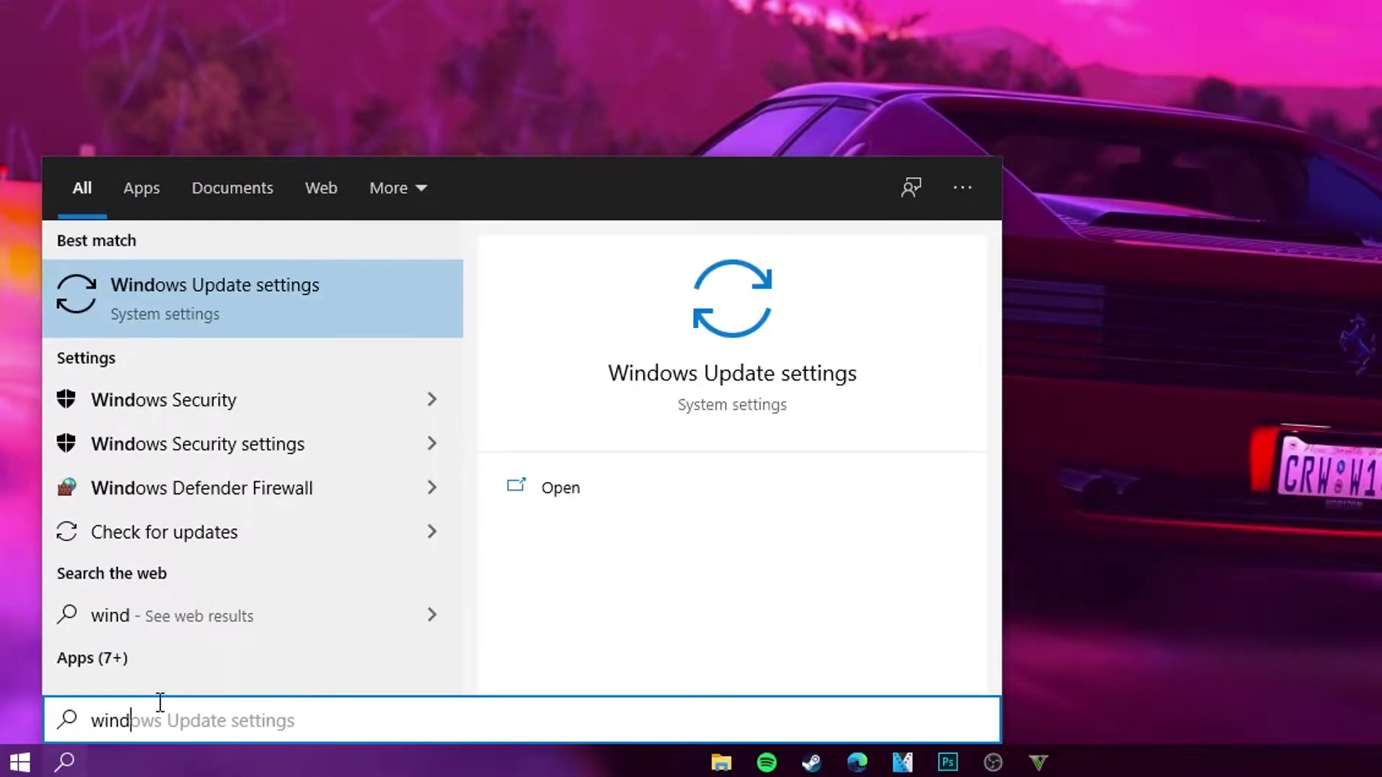
pyautogui.write('ttings')
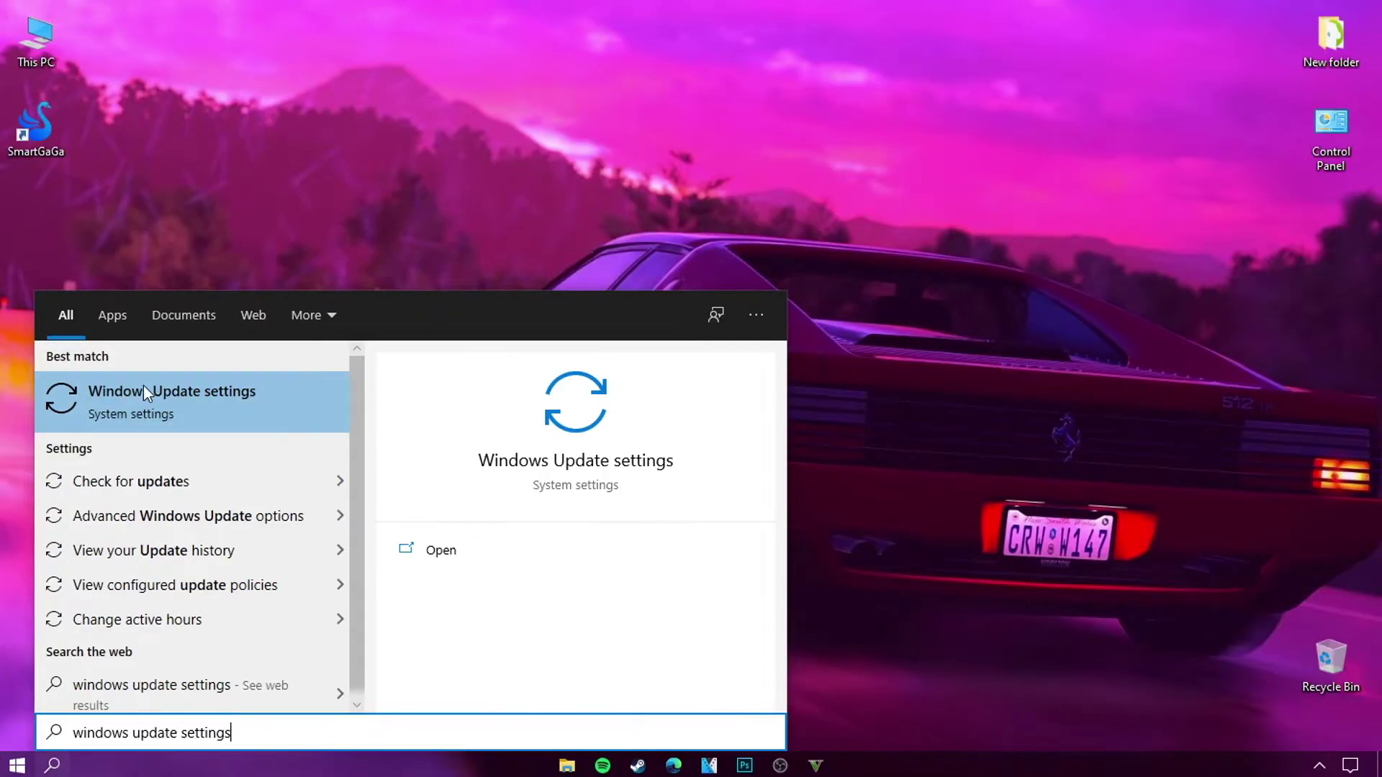
pyautogui.click(185, 284)
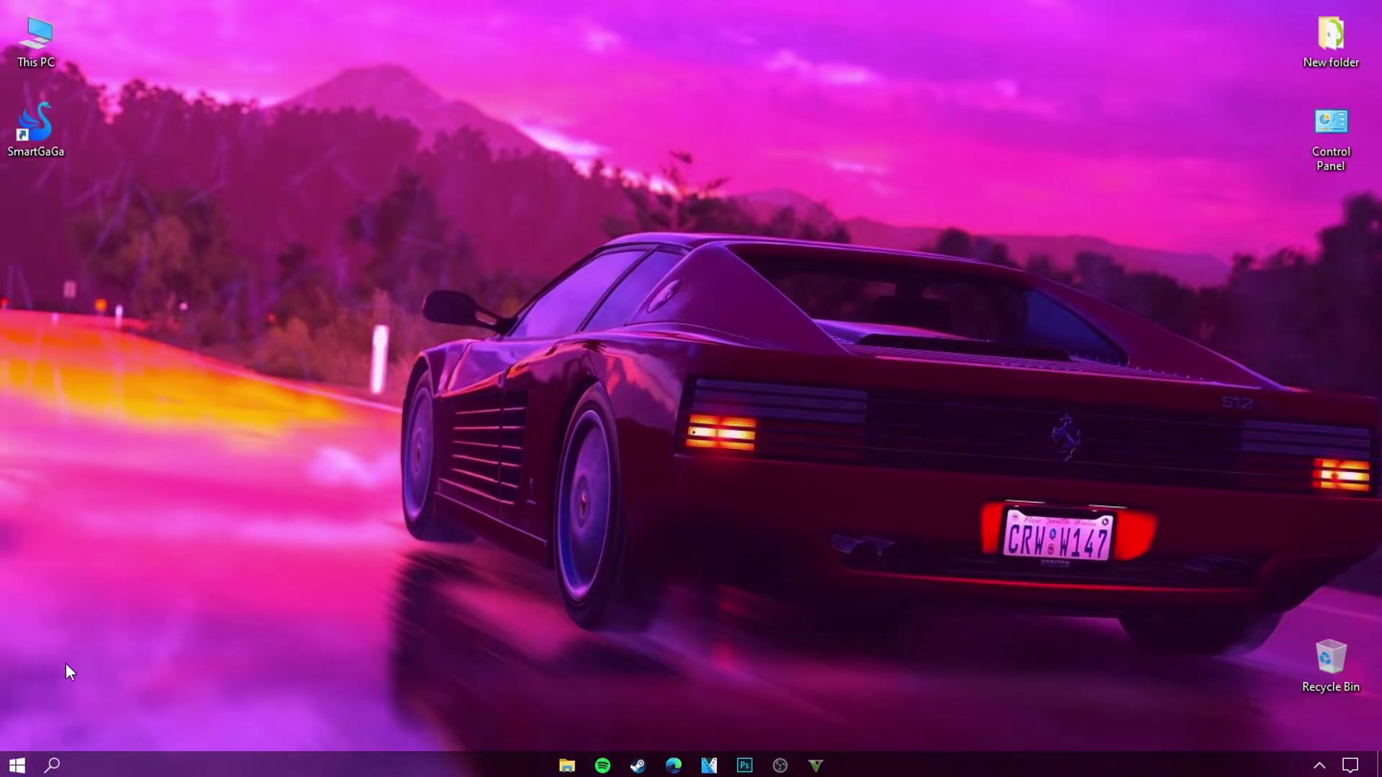
# - Check the Game Mode and Xbox Game Bar pages, then search settings for 'back'
pyautogui.click(51, 766)
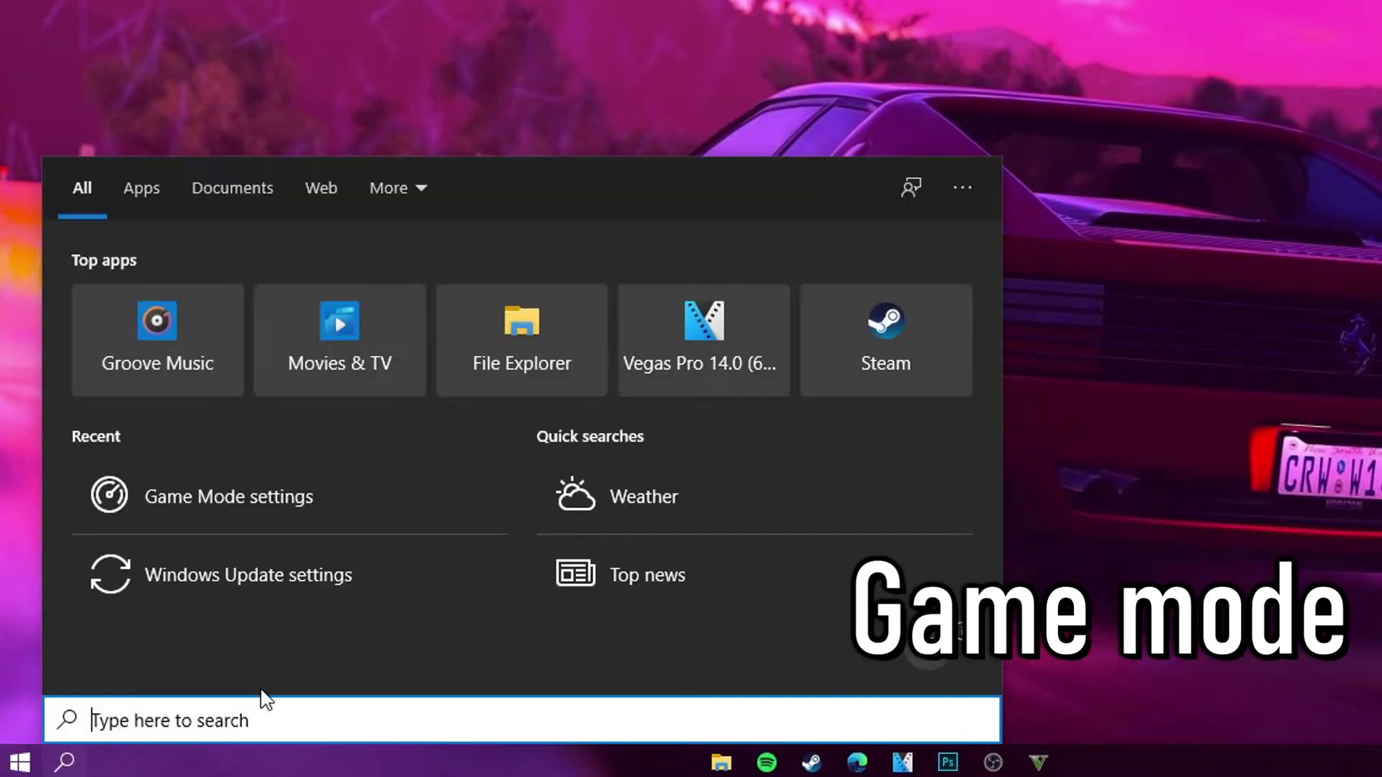
pyautogui.write('game mode')
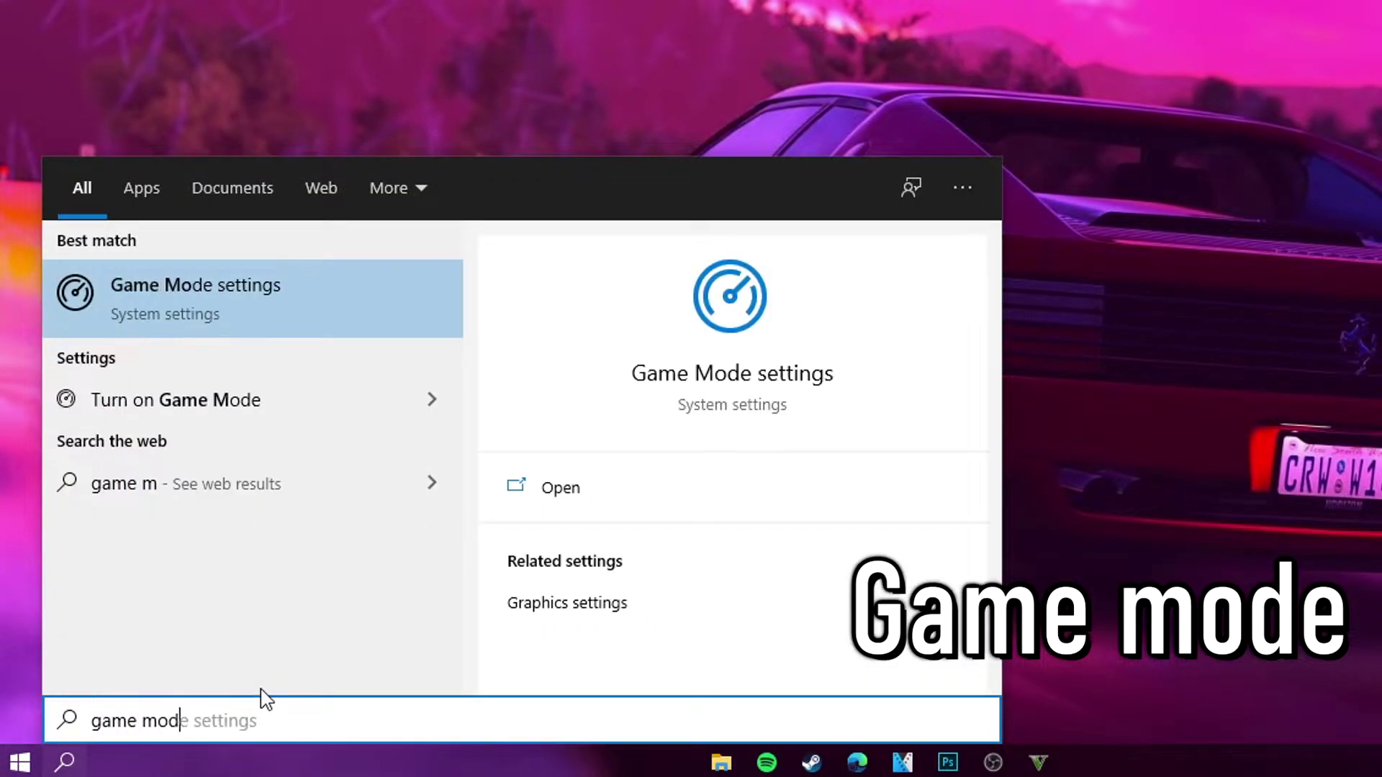
pyautogui.click(243, 328)
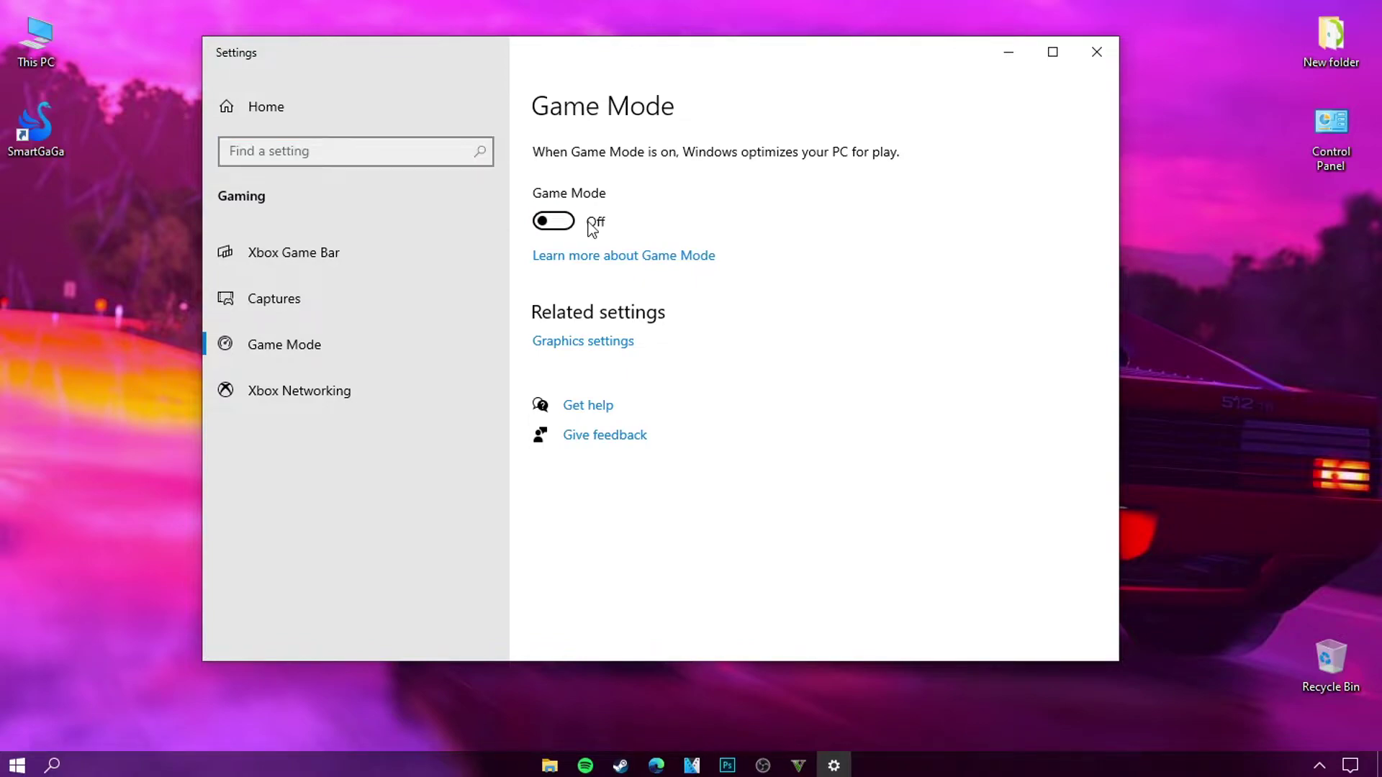
pyautogui.click(302, 256)
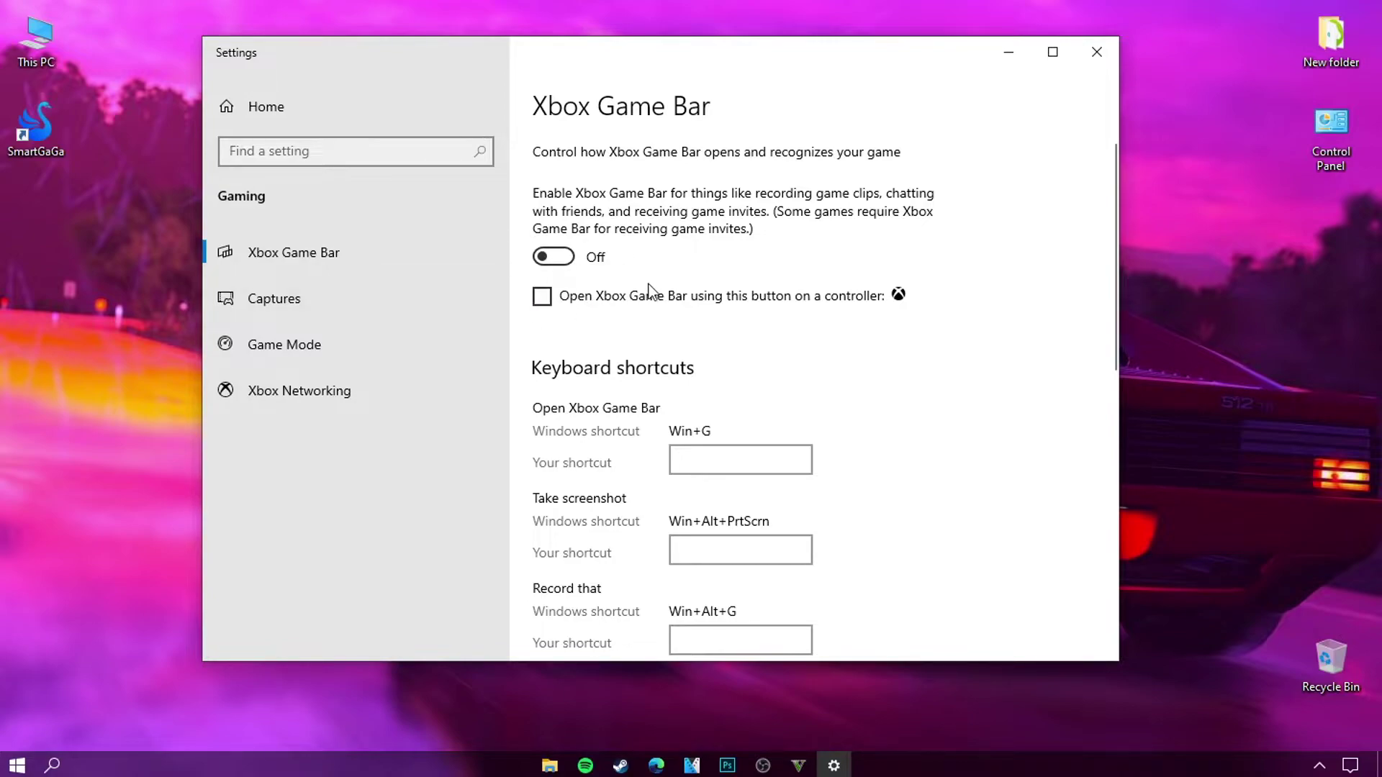
pyautogui.click(377, 165)
pyautogui.write('back')
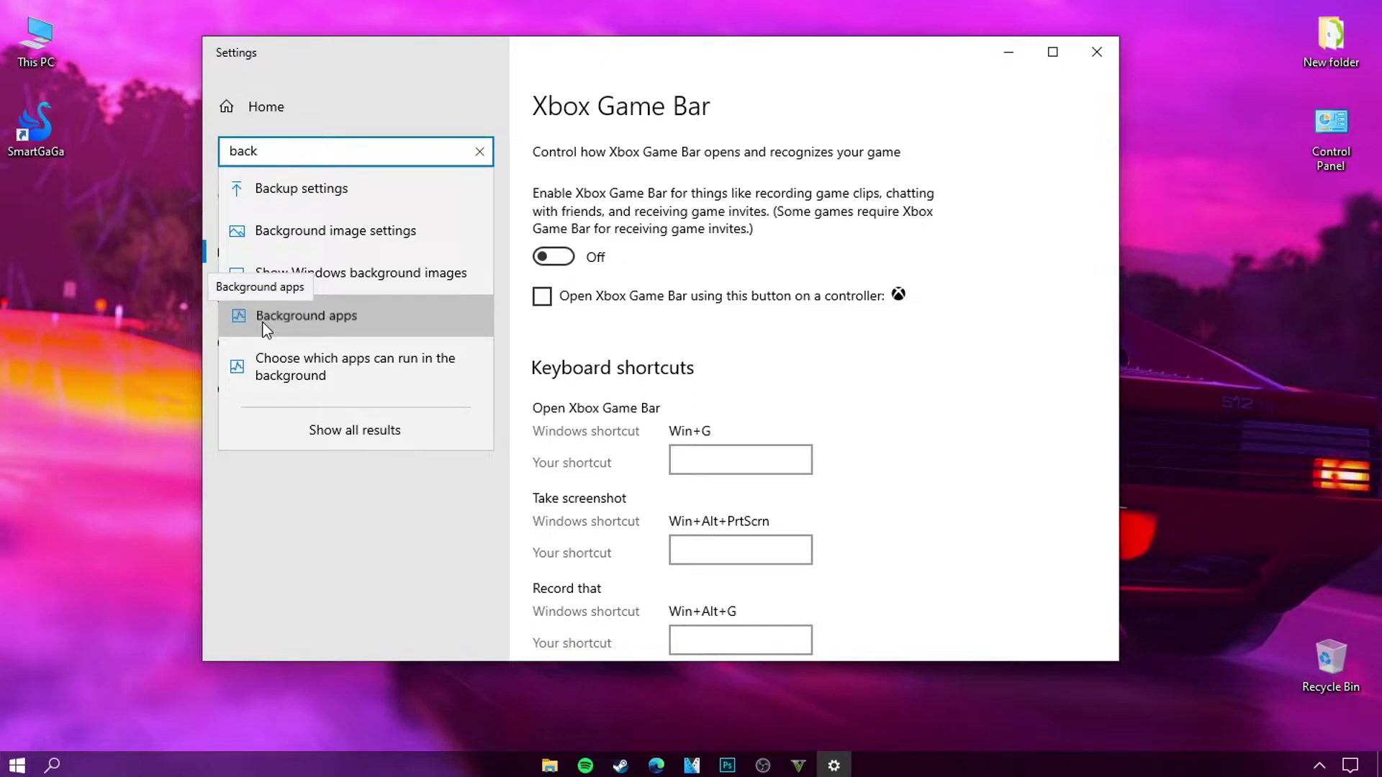
# - Confirm background apps are off and turn off 'Allow apps to access your camera'
pyautogui.click(265, 325)
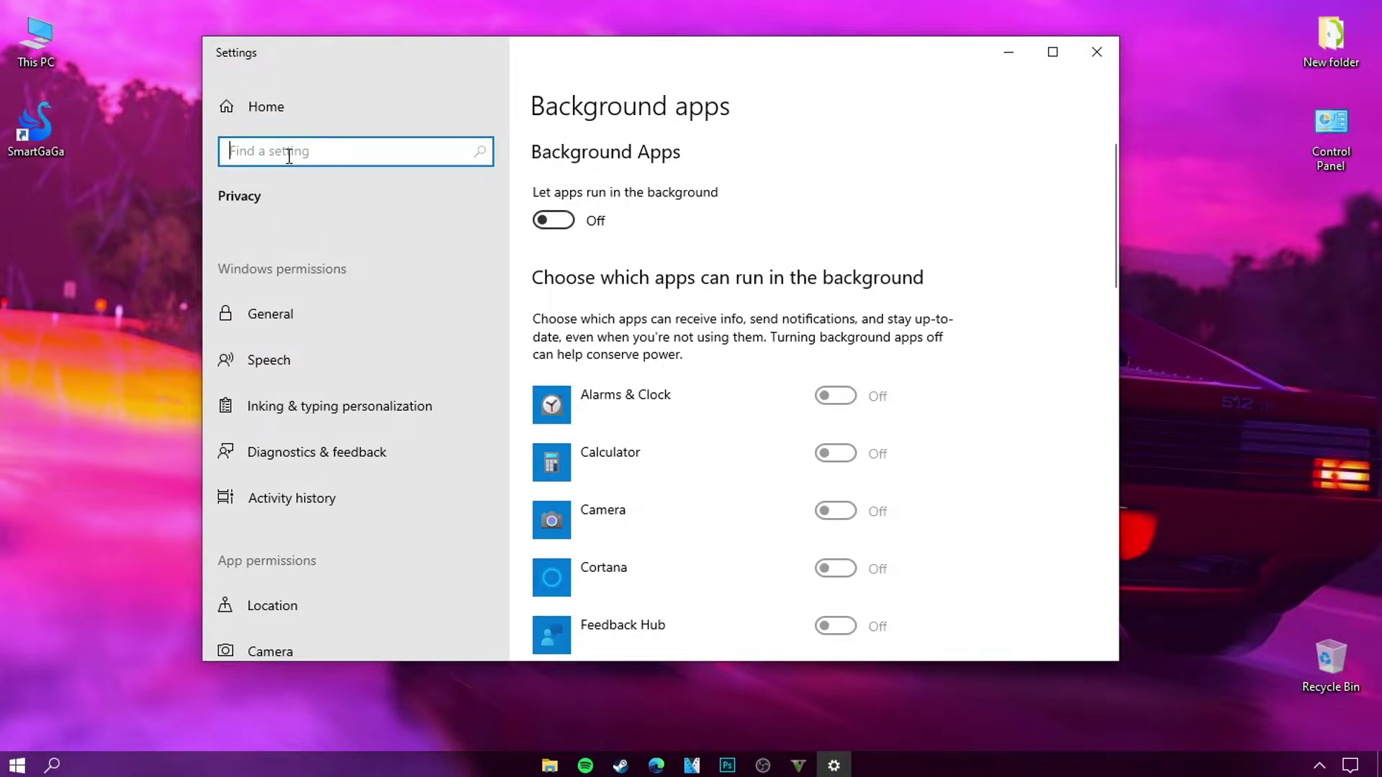
pyautogui.write('camera')
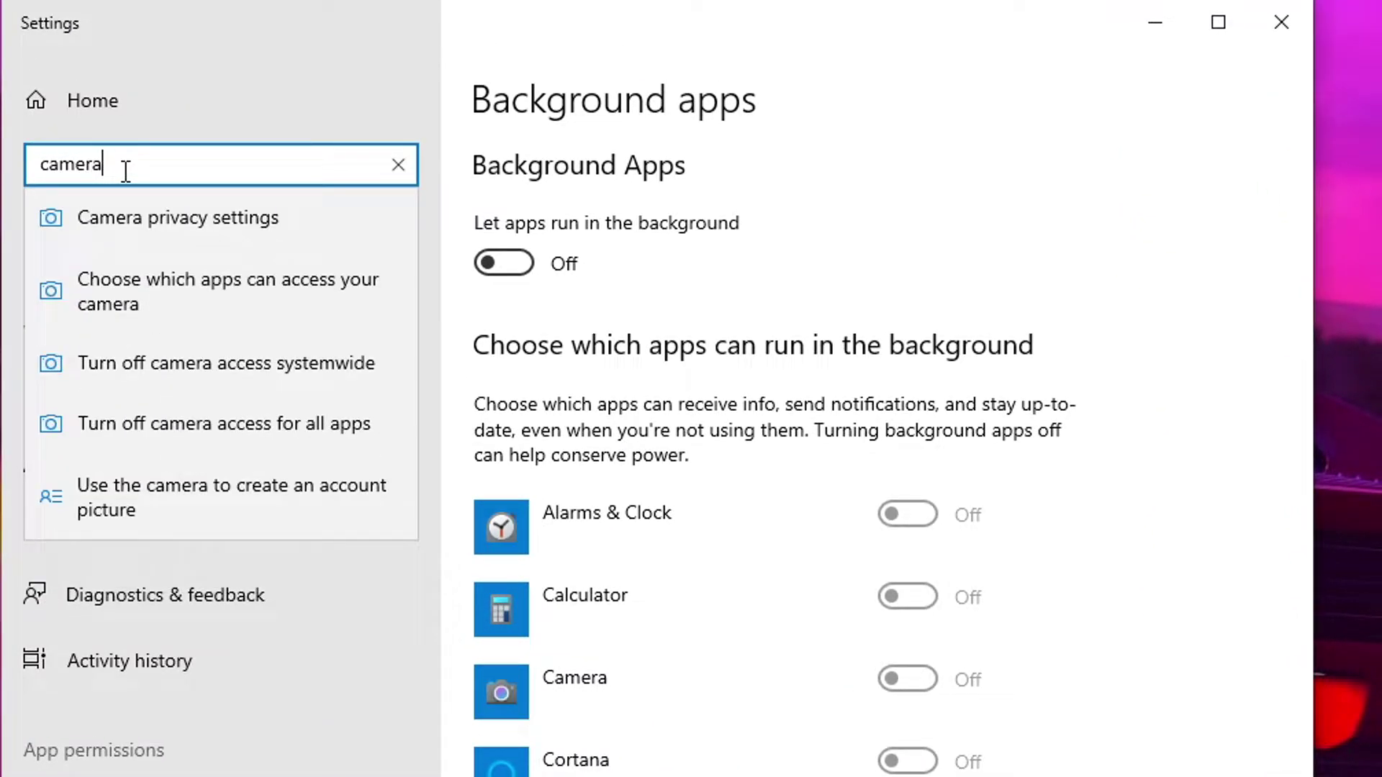
pyautogui.click(169, 223)
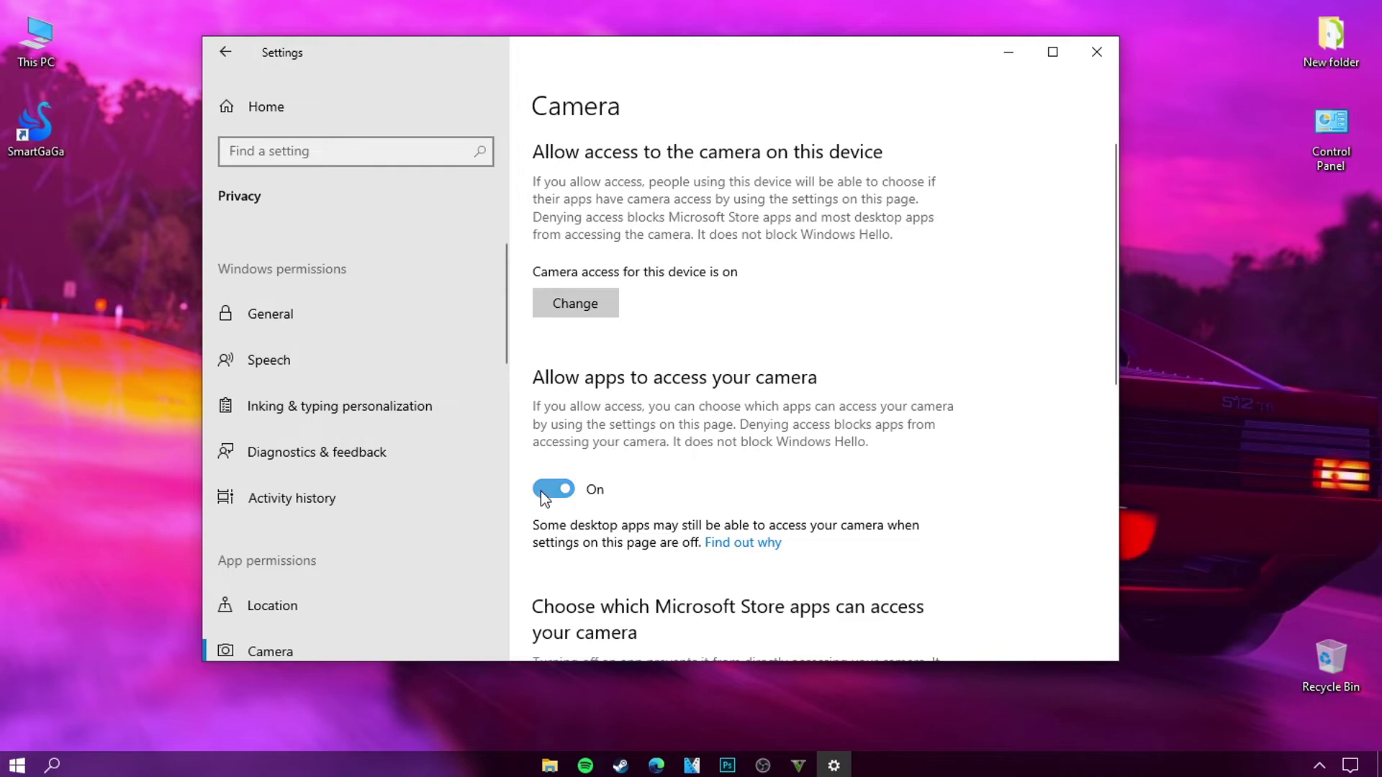
pyautogui.click(553, 489)
pyautogui.scroll(-5, 638, 331)
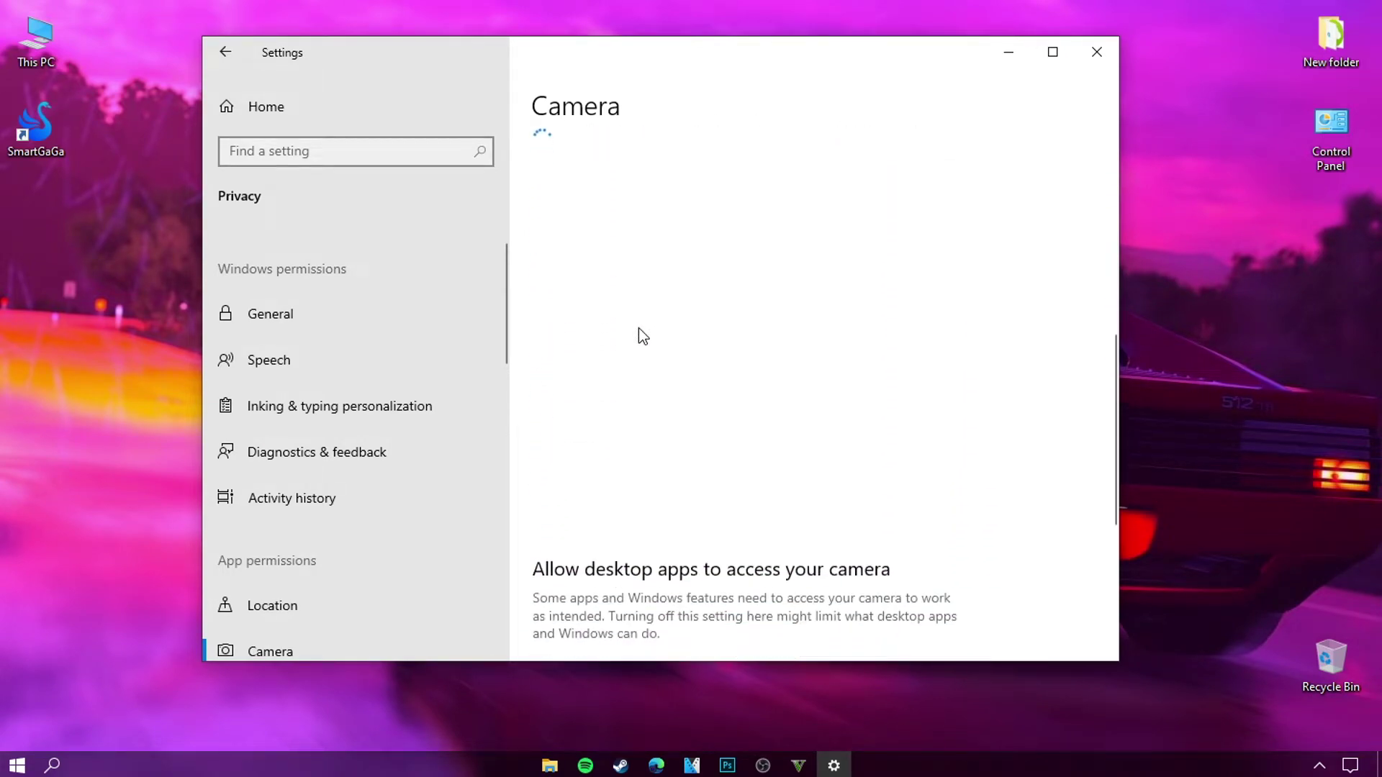
pyautogui.scroll(10, 666, 352)
pyautogui.click(297, 152)
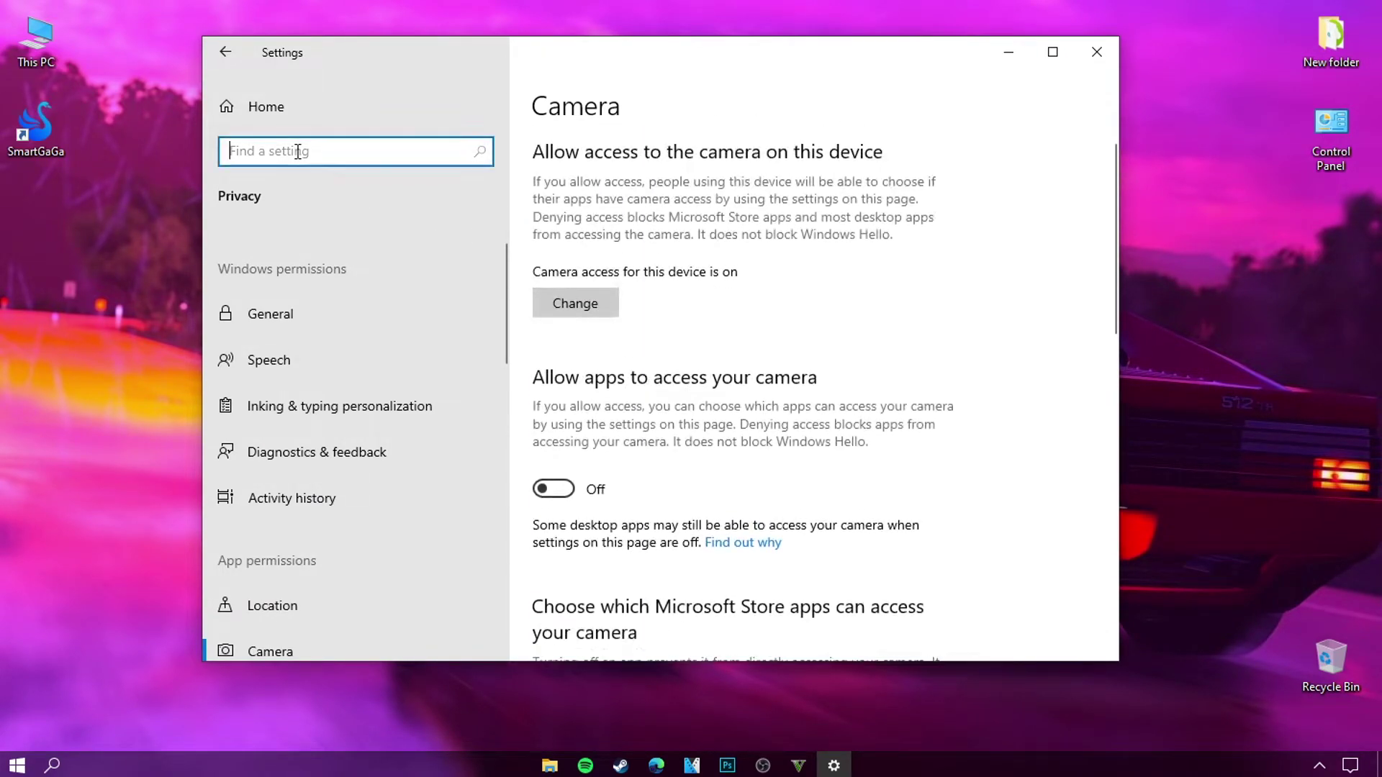
# - Uninstall Microsoft Solitaire Collection from the Apps & features page
pyautogui.write('app')
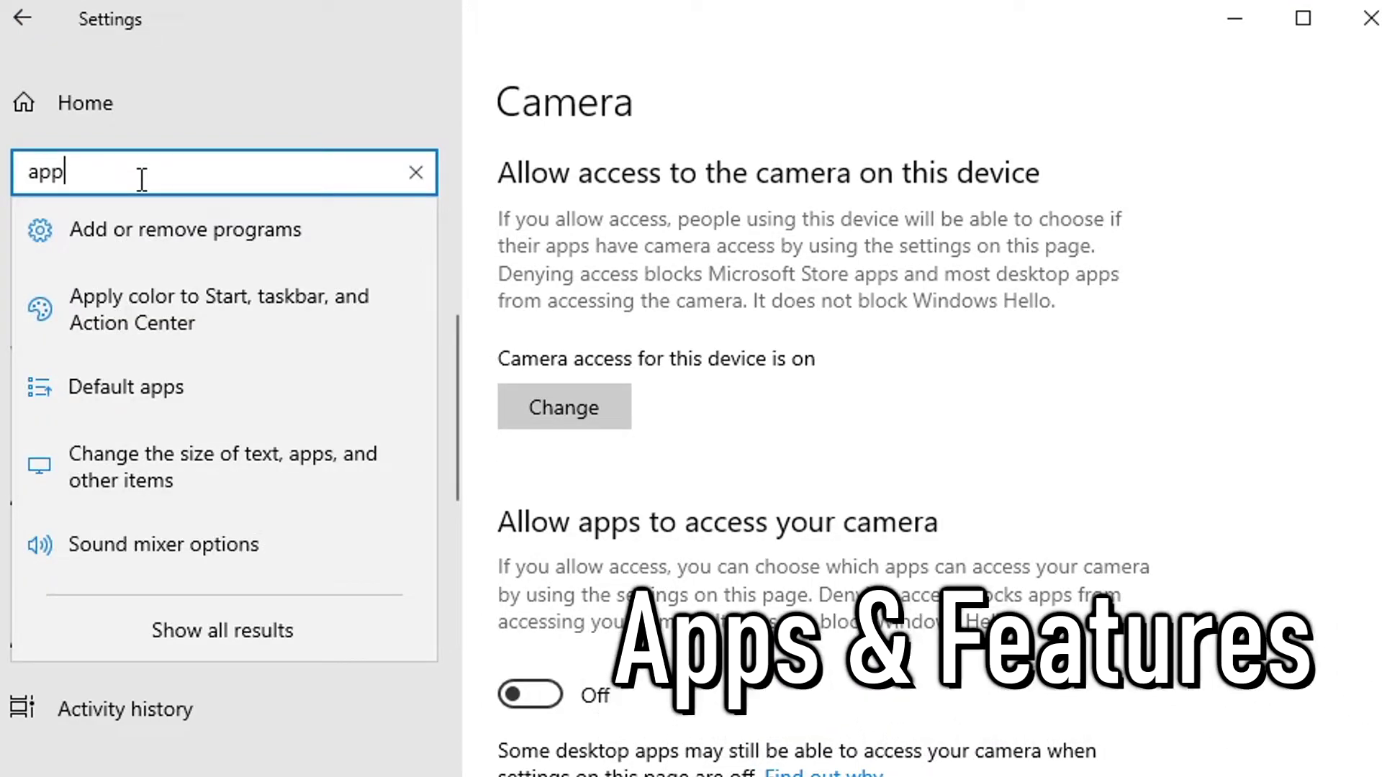
pyautogui.write('s')
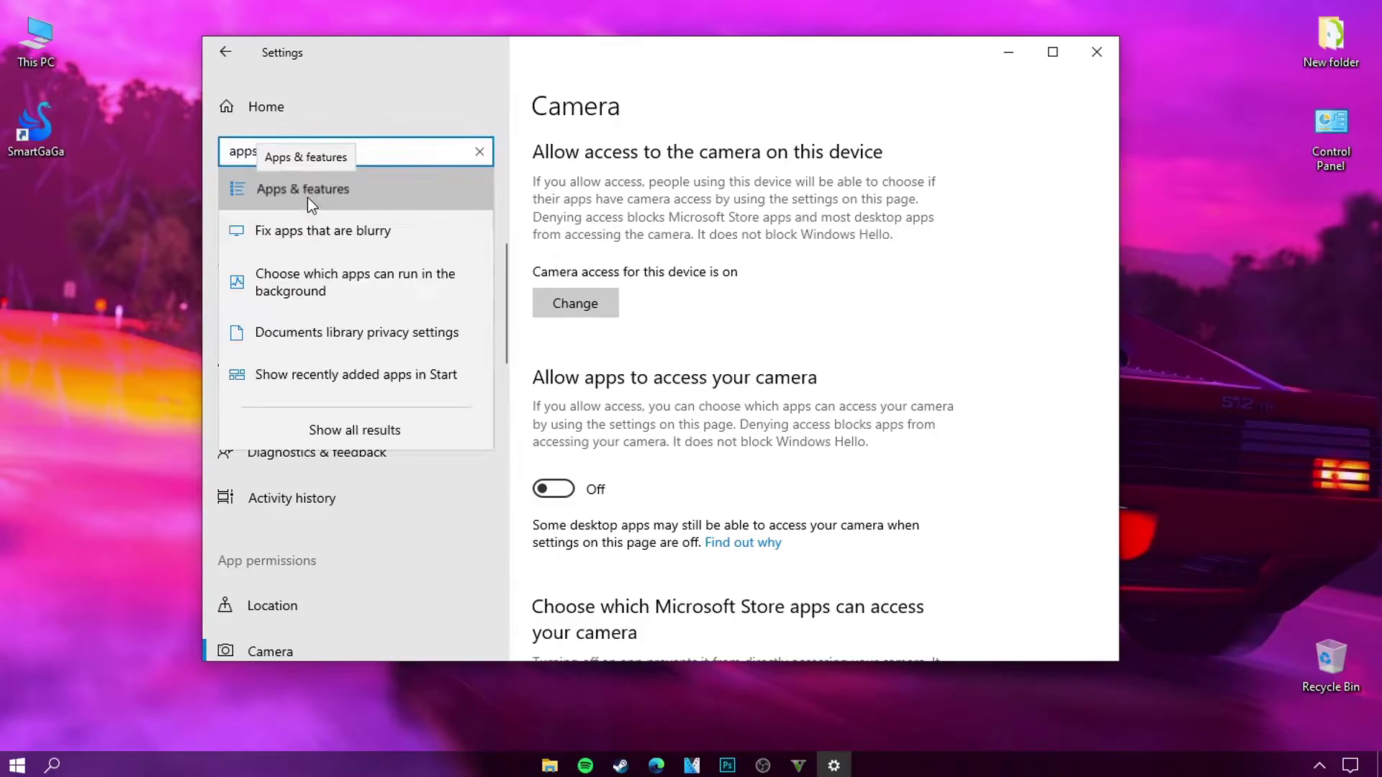
pyautogui.click(149, 243)
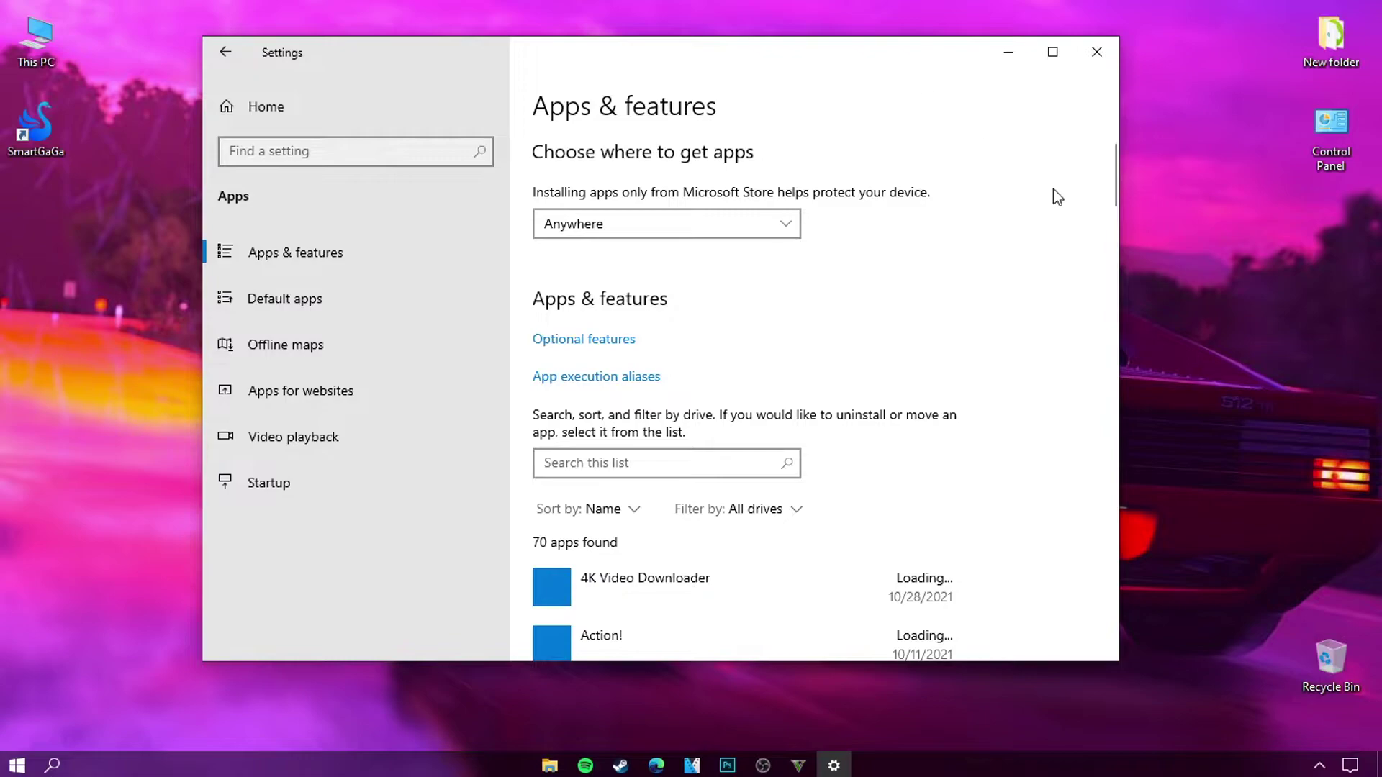
pyautogui.scroll(-20, 768, 303)
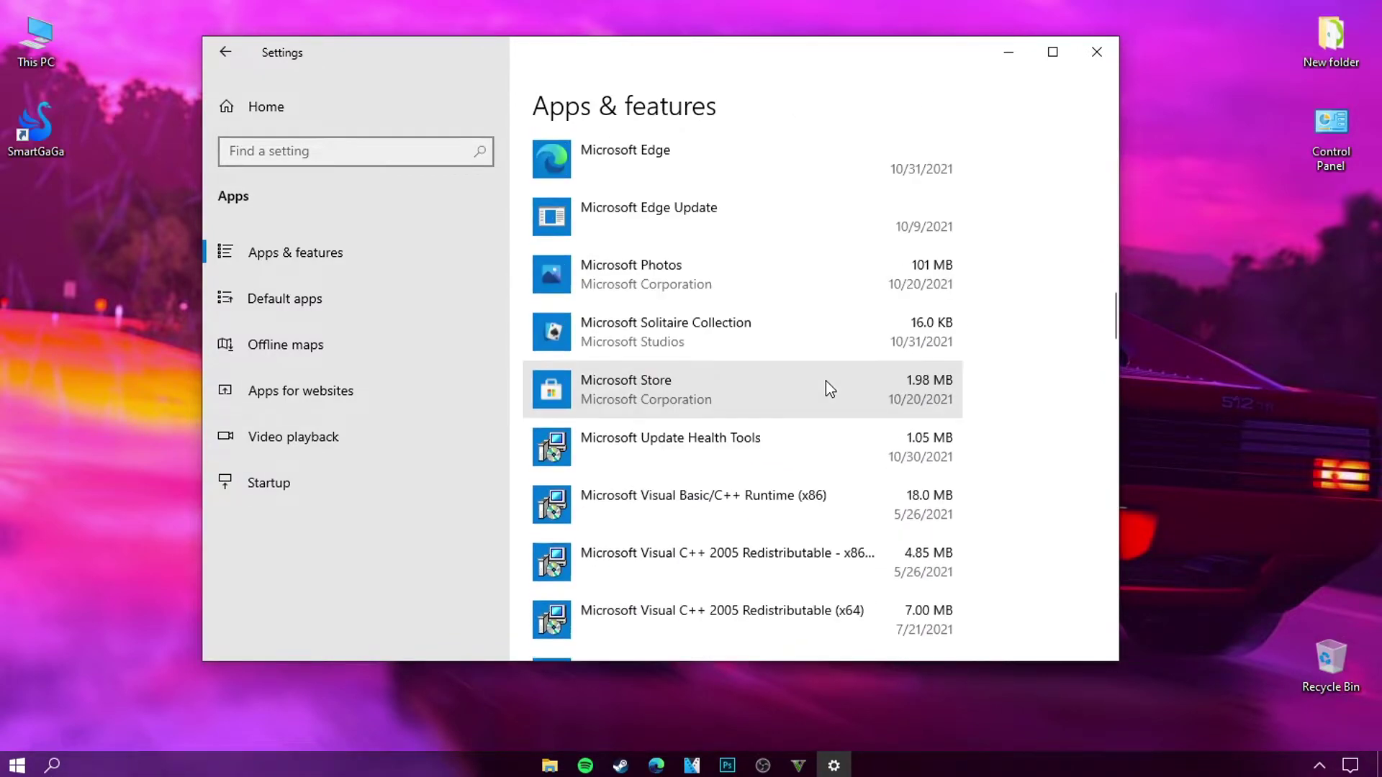
pyautogui.scroll(5, 830, 388)
pyautogui.click(808, 253)
pyautogui.click(981, 295)
pyautogui.click(984, 246)
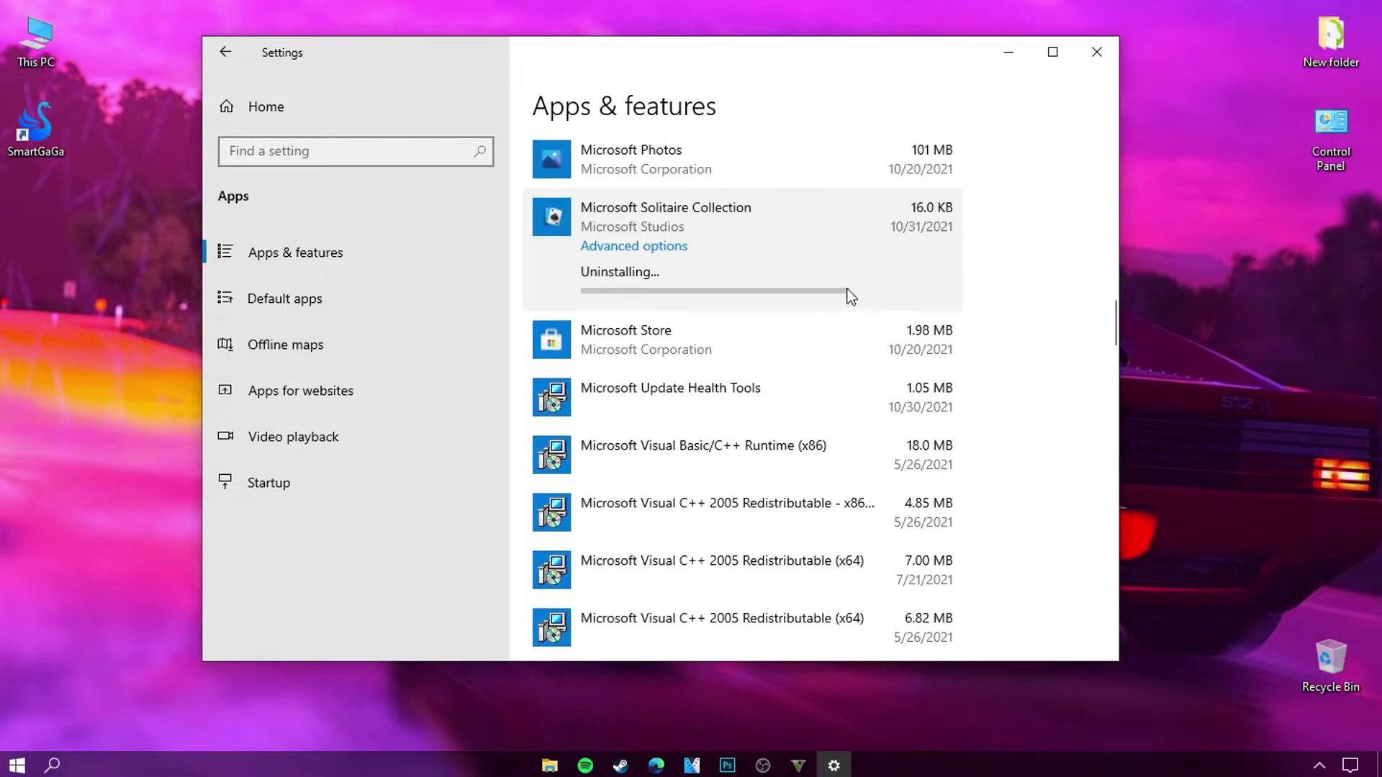
pyautogui.scroll(3, 704, 483)
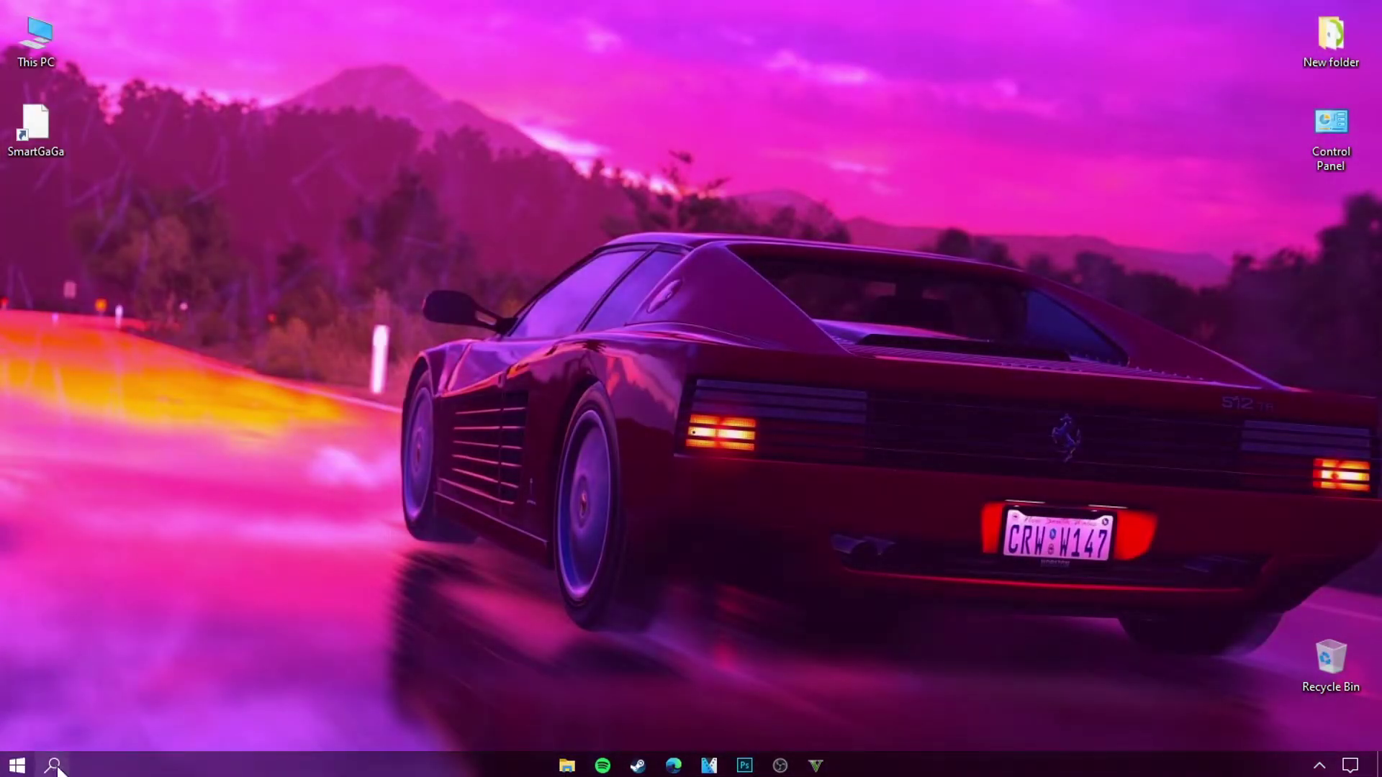
# - Open Graphics settings and add SmartGaGa's Launcher.exe from the Desktop via Browse
pyautogui.click(53, 765)
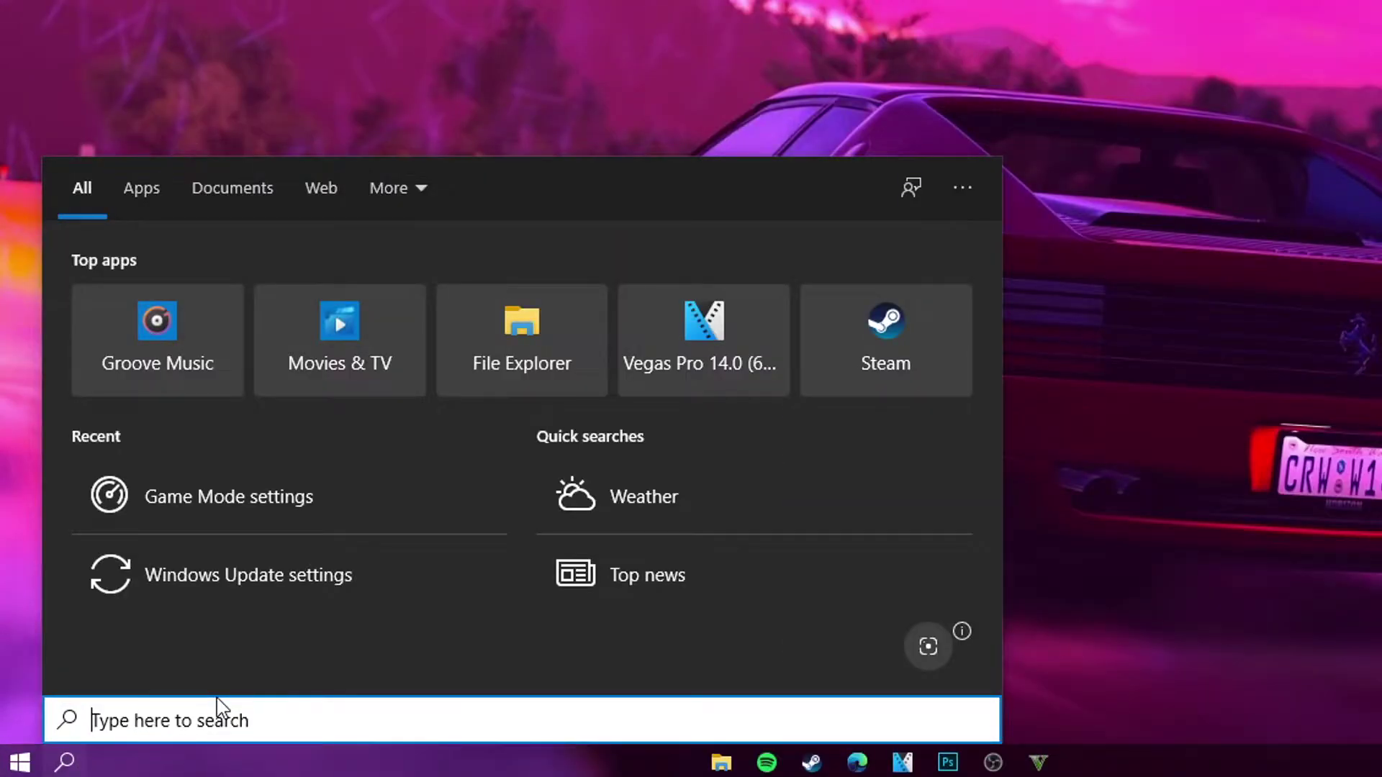
pyautogui.write('graphi')
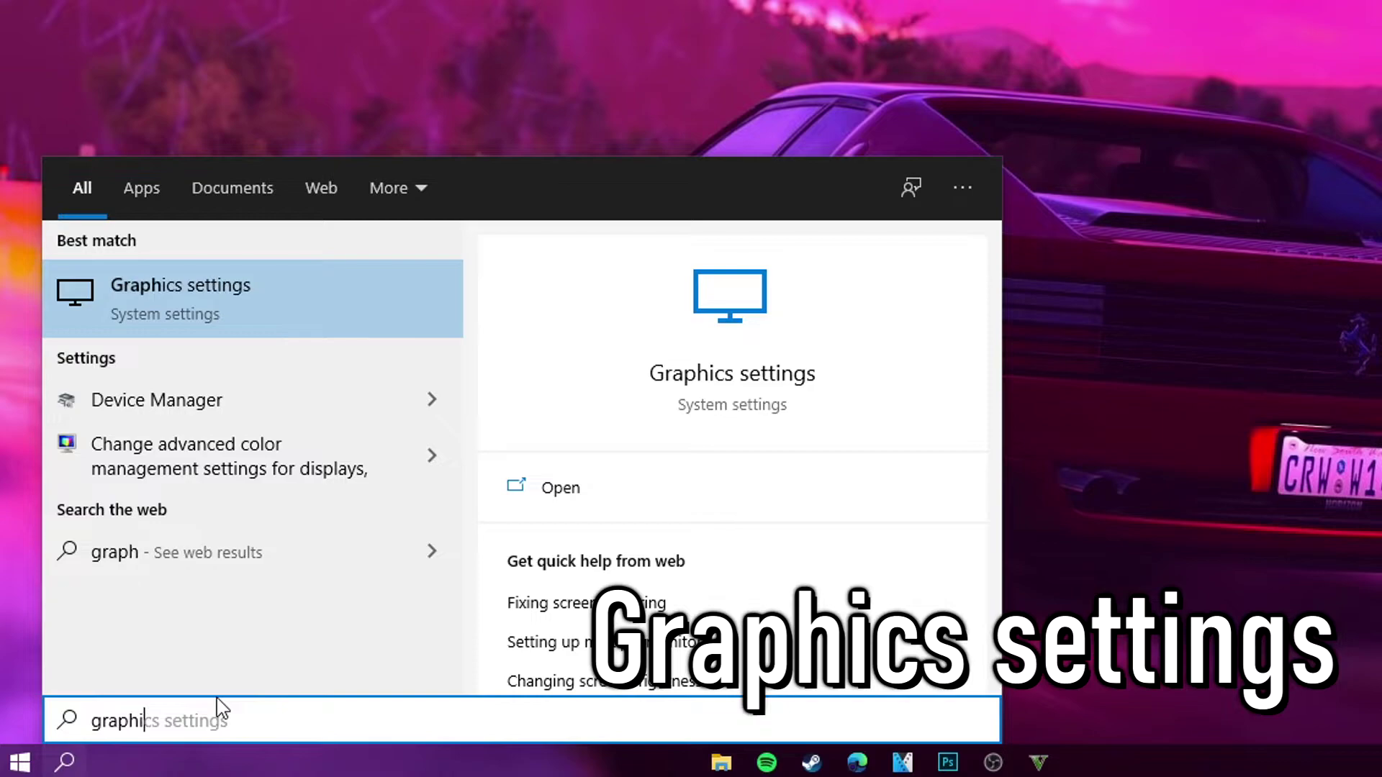
pyautogui.write('cs settings')
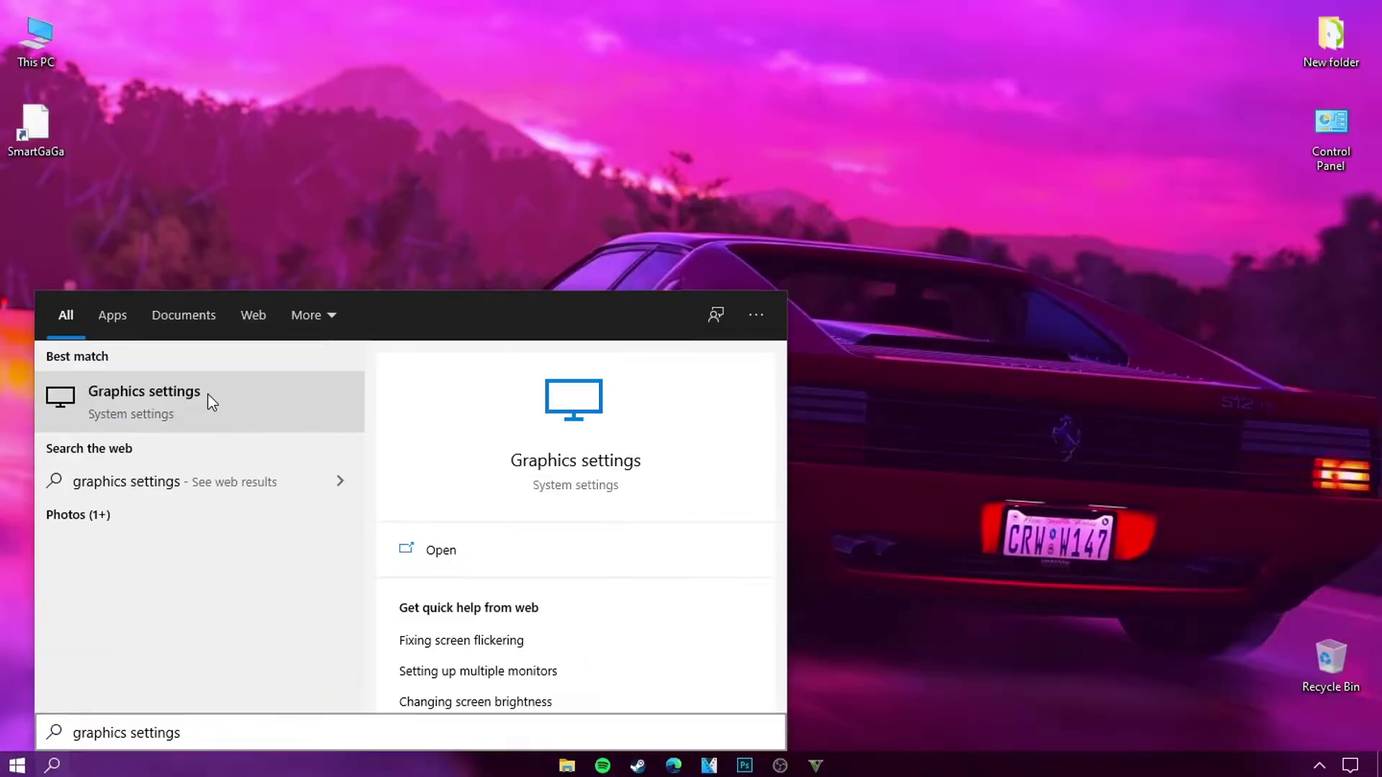
pyautogui.click(264, 295)
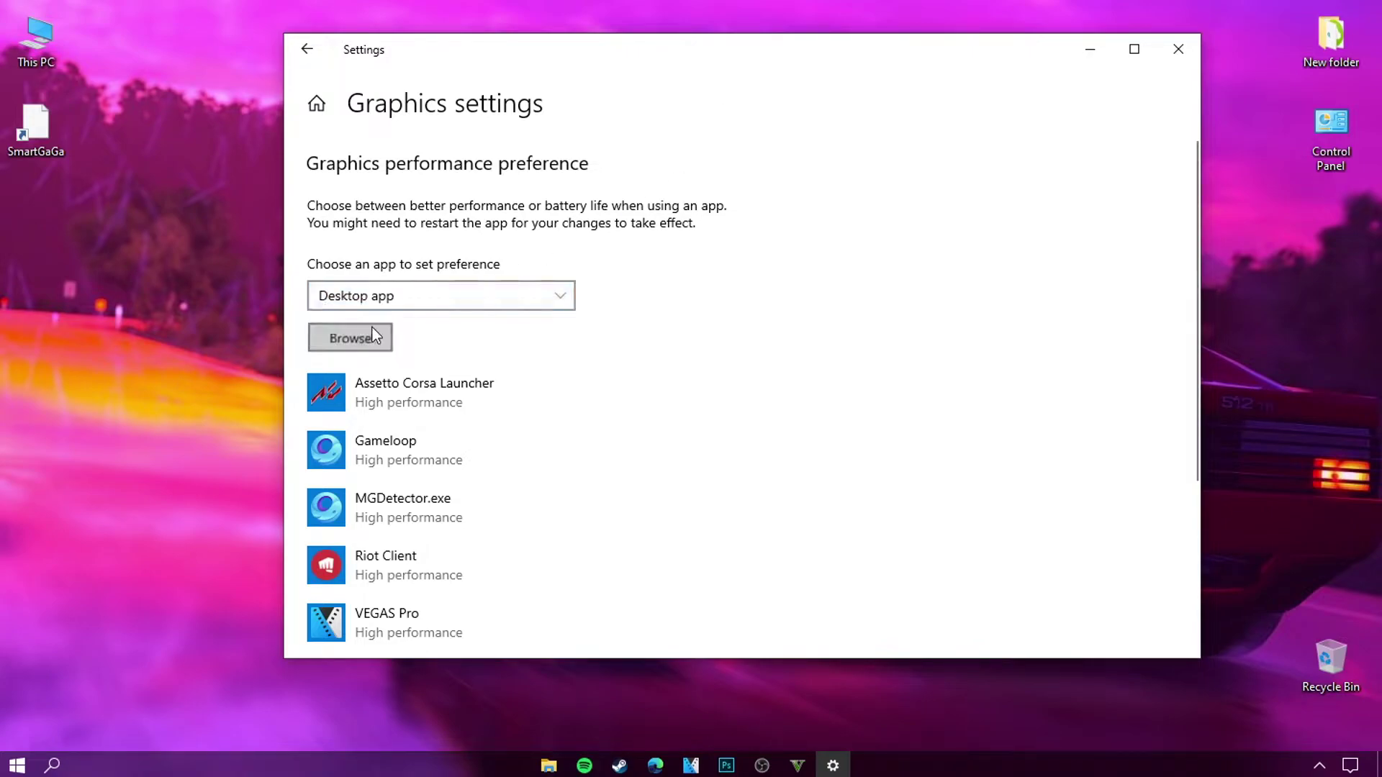
pyautogui.click(373, 329)
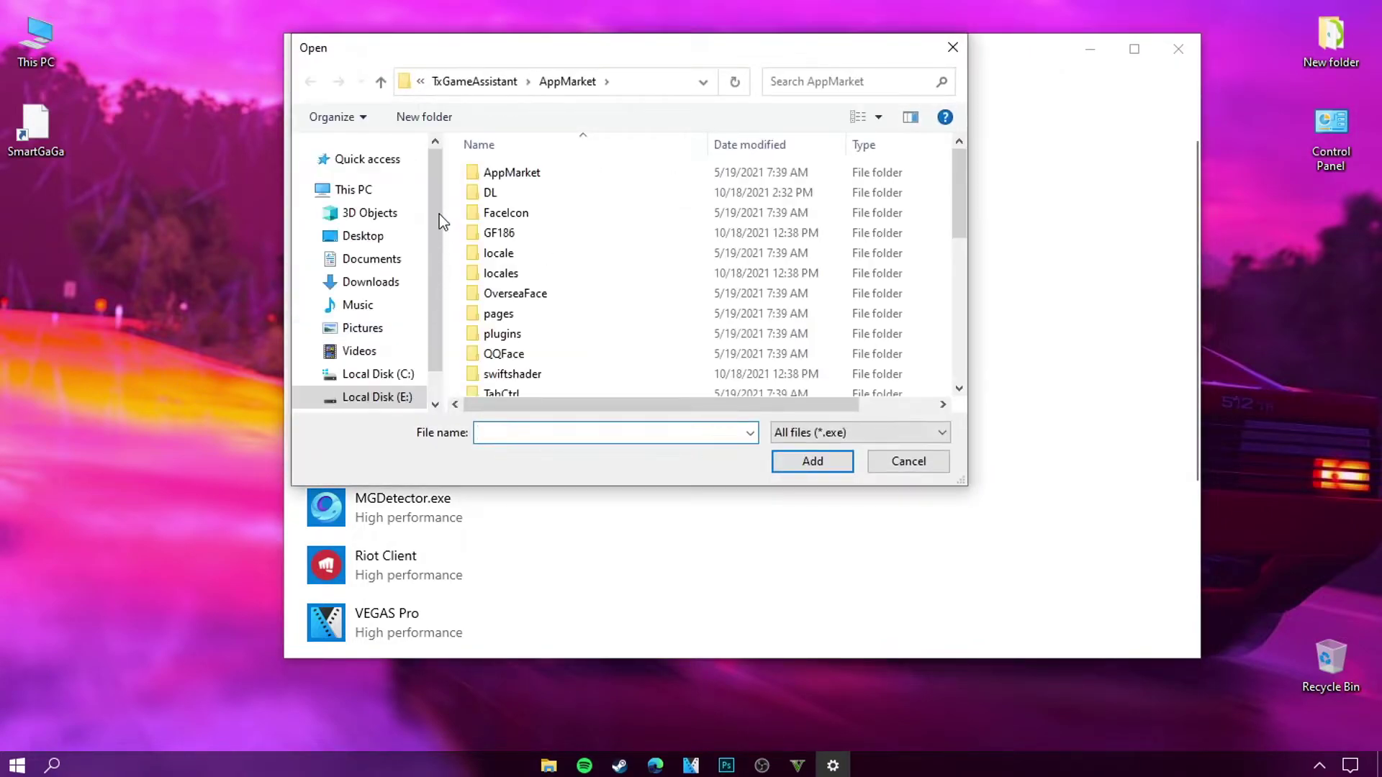
pyautogui.click(353, 242)
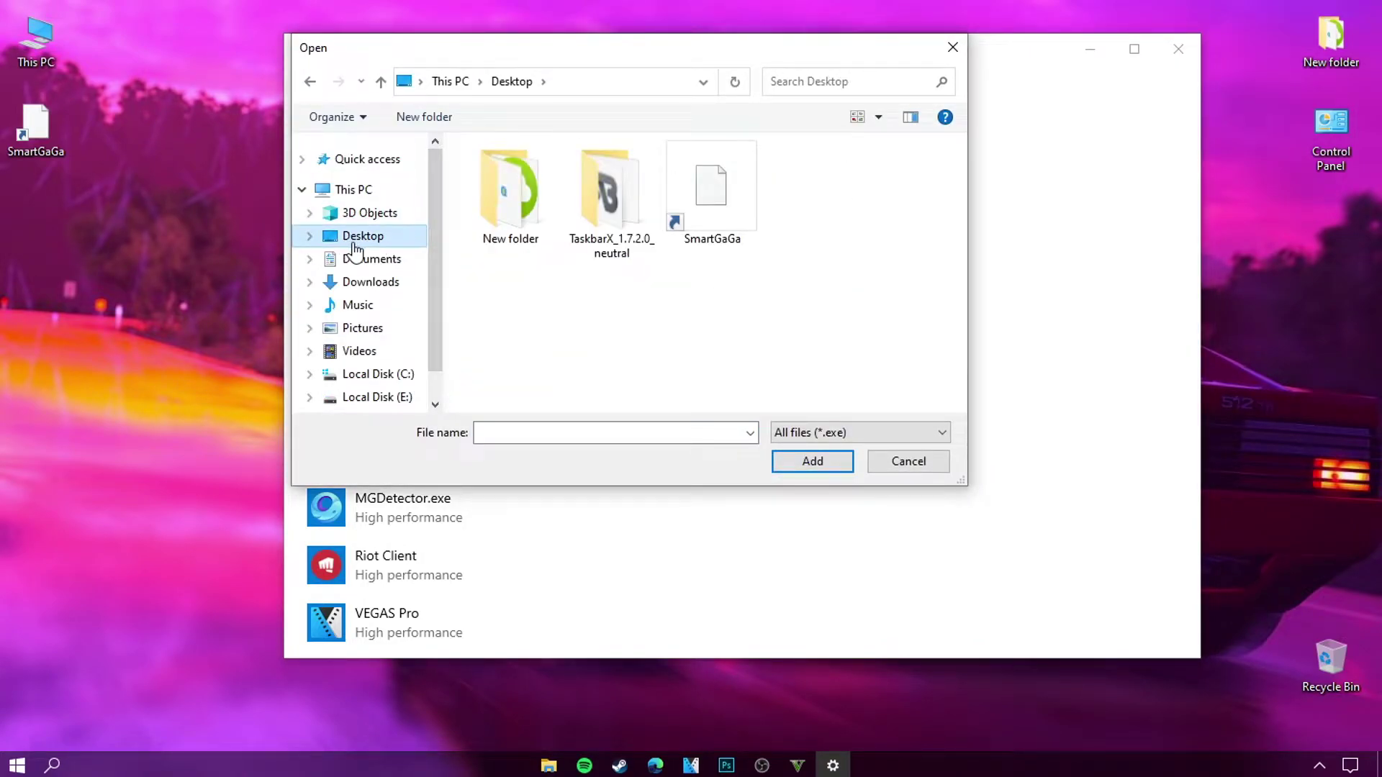
pyautogui.rightClick(65, 217)
pyautogui.click(120, 276)
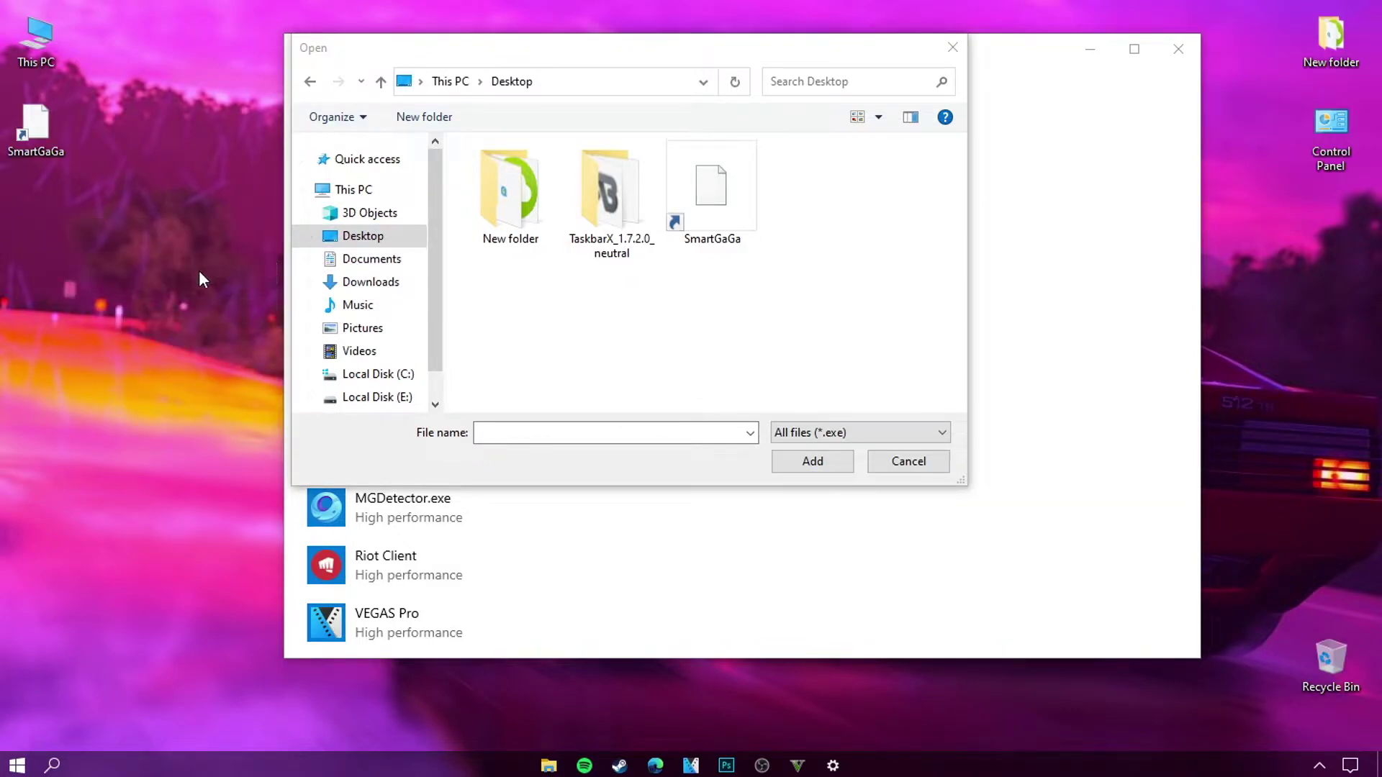
pyautogui.rightClick(200, 271)
pyautogui.moveTo(231, 309)
pyautogui.doubleClick(738, 235)
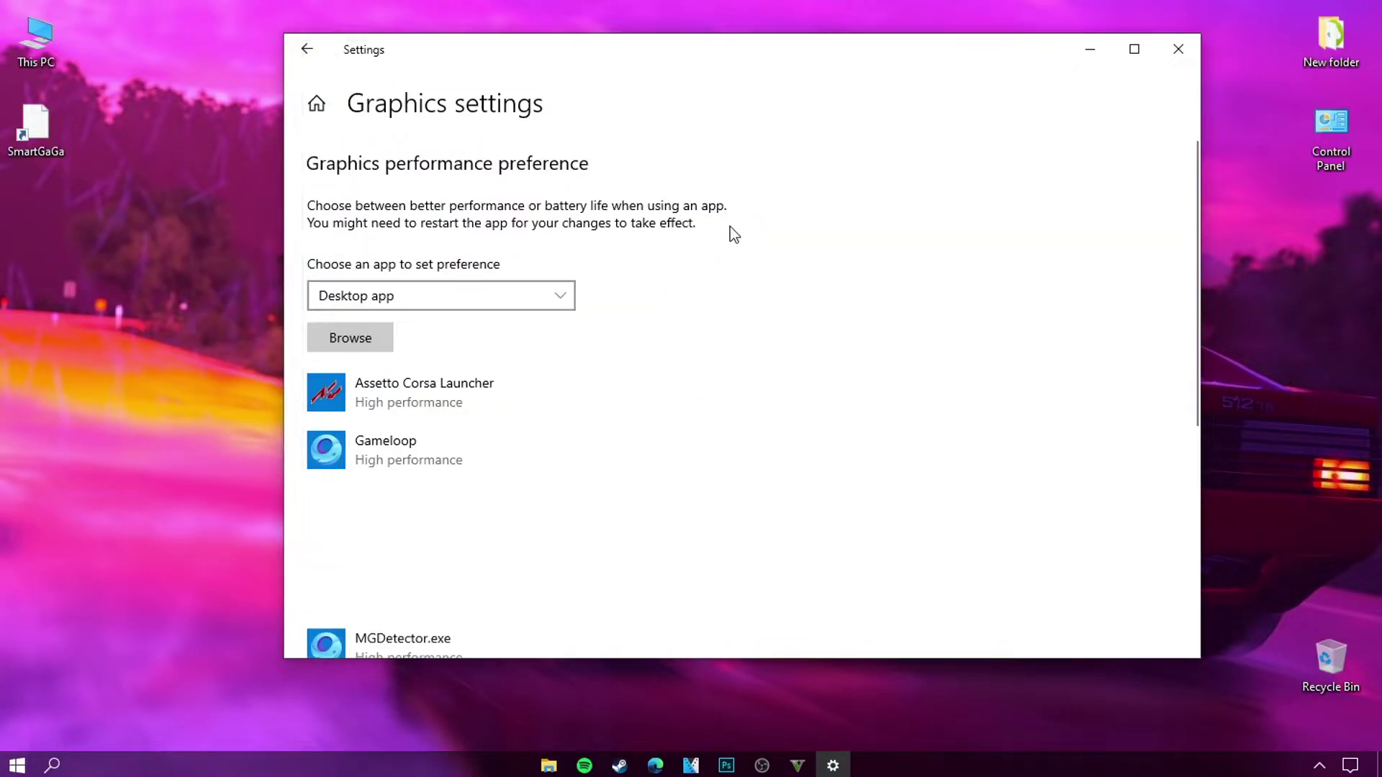
# - Save High performance as Launcher's graphics preference and close Settings
pyautogui.scroll(-1, 497, 476)
pyautogui.click(589, 526)
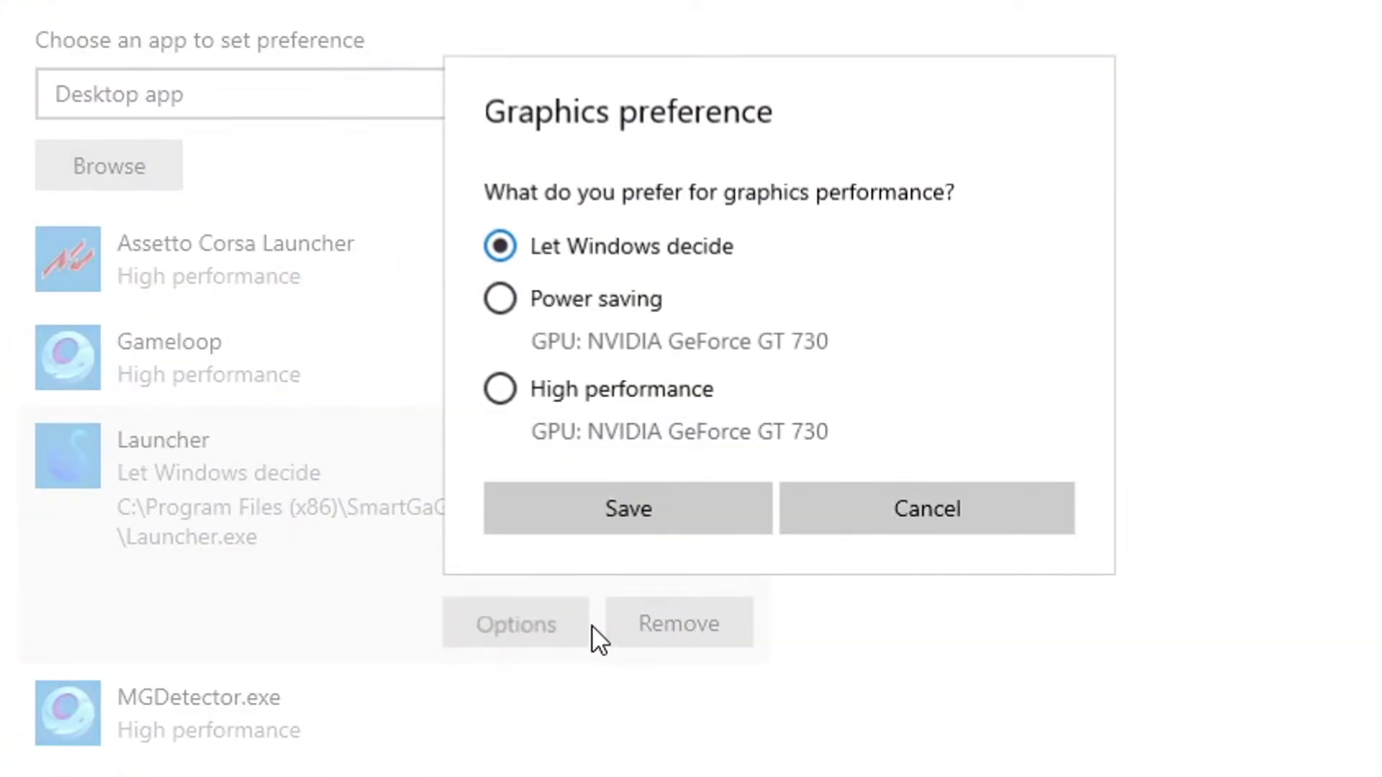
pyautogui.click(668, 523)
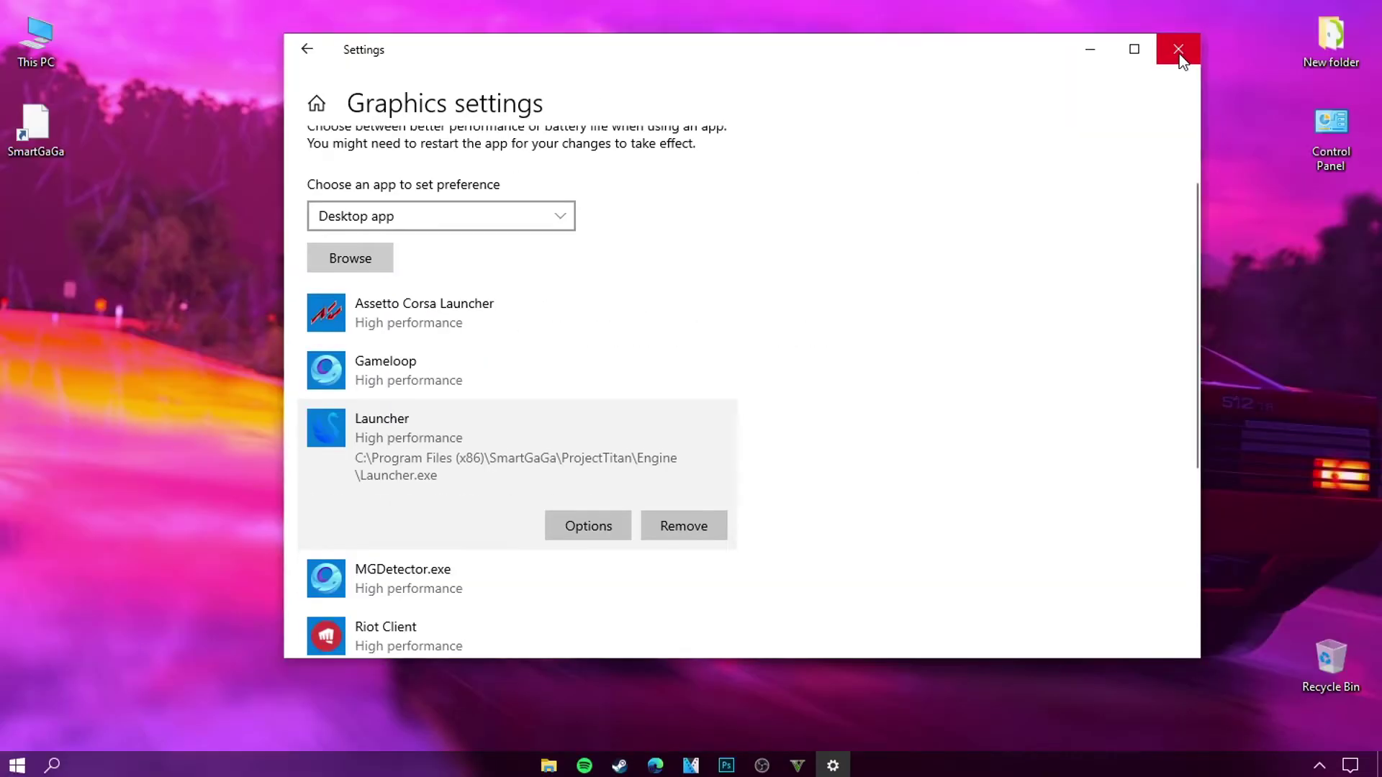
pyautogui.click(1184, 48)
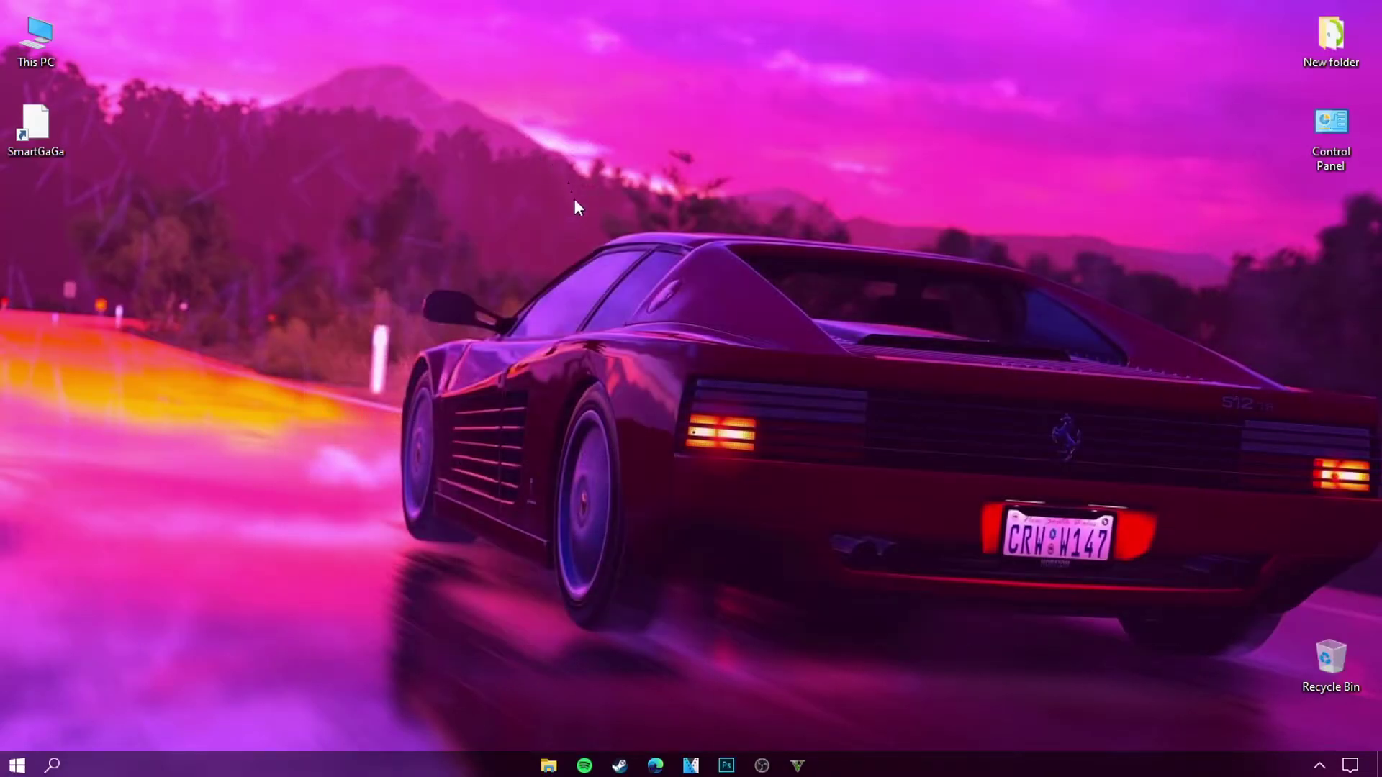
# - Change the SmartGaGa shortcut's icon to the second swan icon and refresh the desktop
pyautogui.rightClick(21, 141)
pyautogui.click(108, 597)
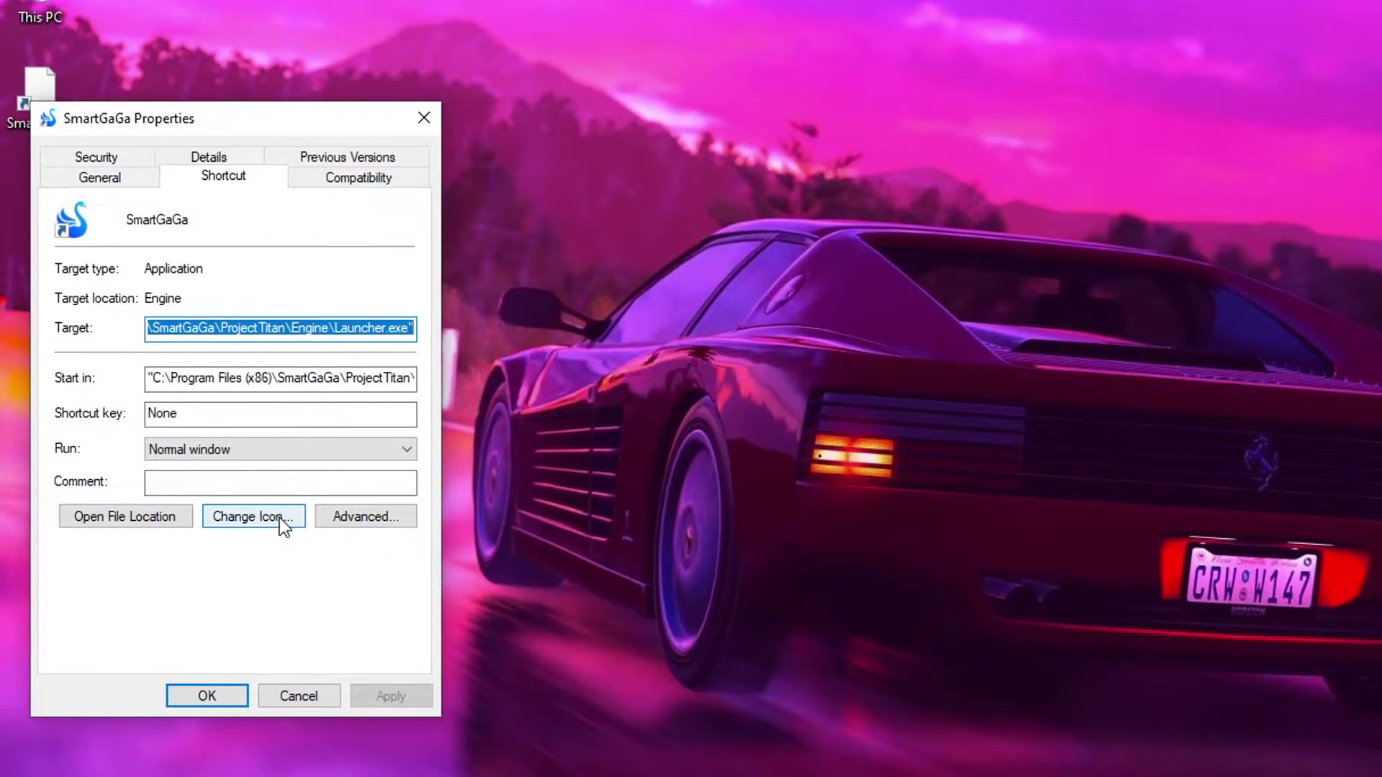
pyautogui.click(235, 487)
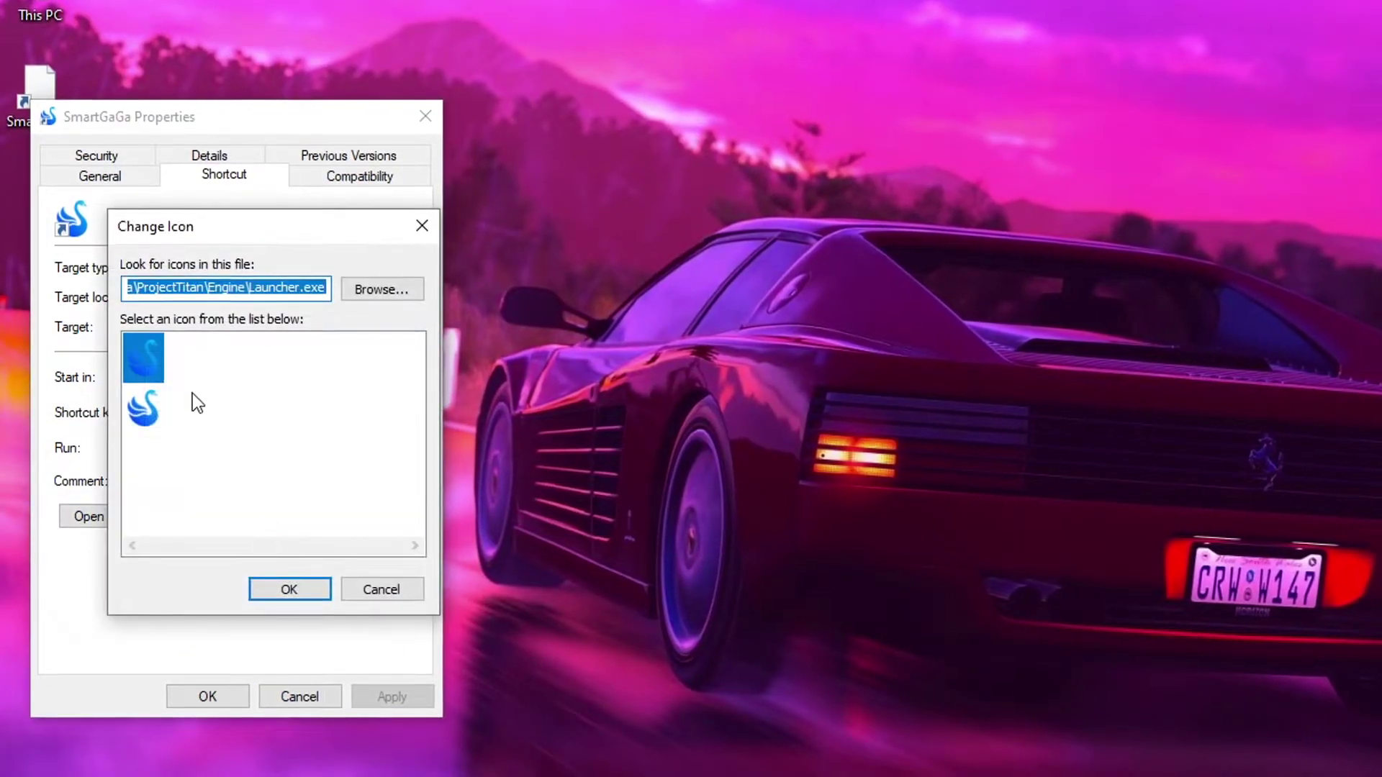
pyautogui.click(143, 408)
pyautogui.click(284, 591)
pyautogui.click(394, 699)
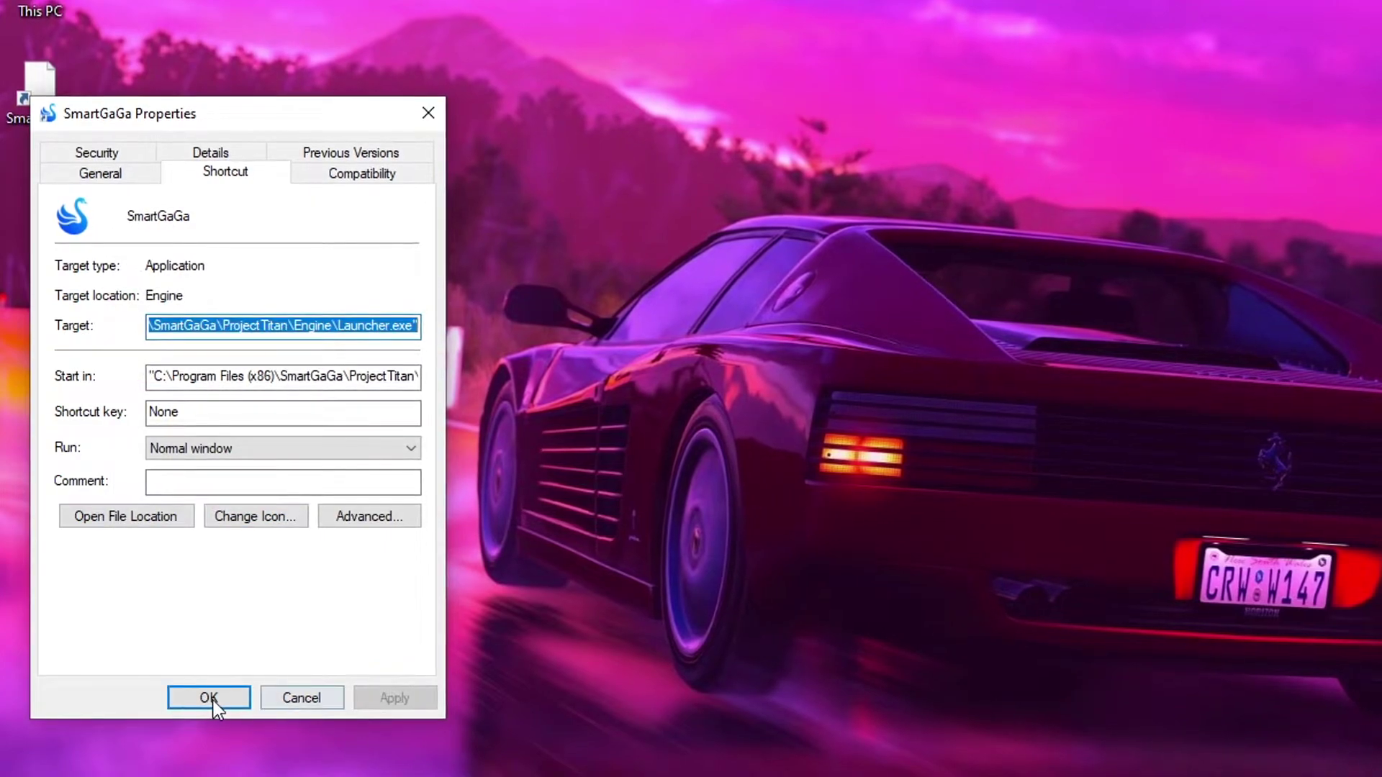
pyautogui.click(209, 698)
pyautogui.rightClick(401, 253)
pyautogui.click(533, 314)
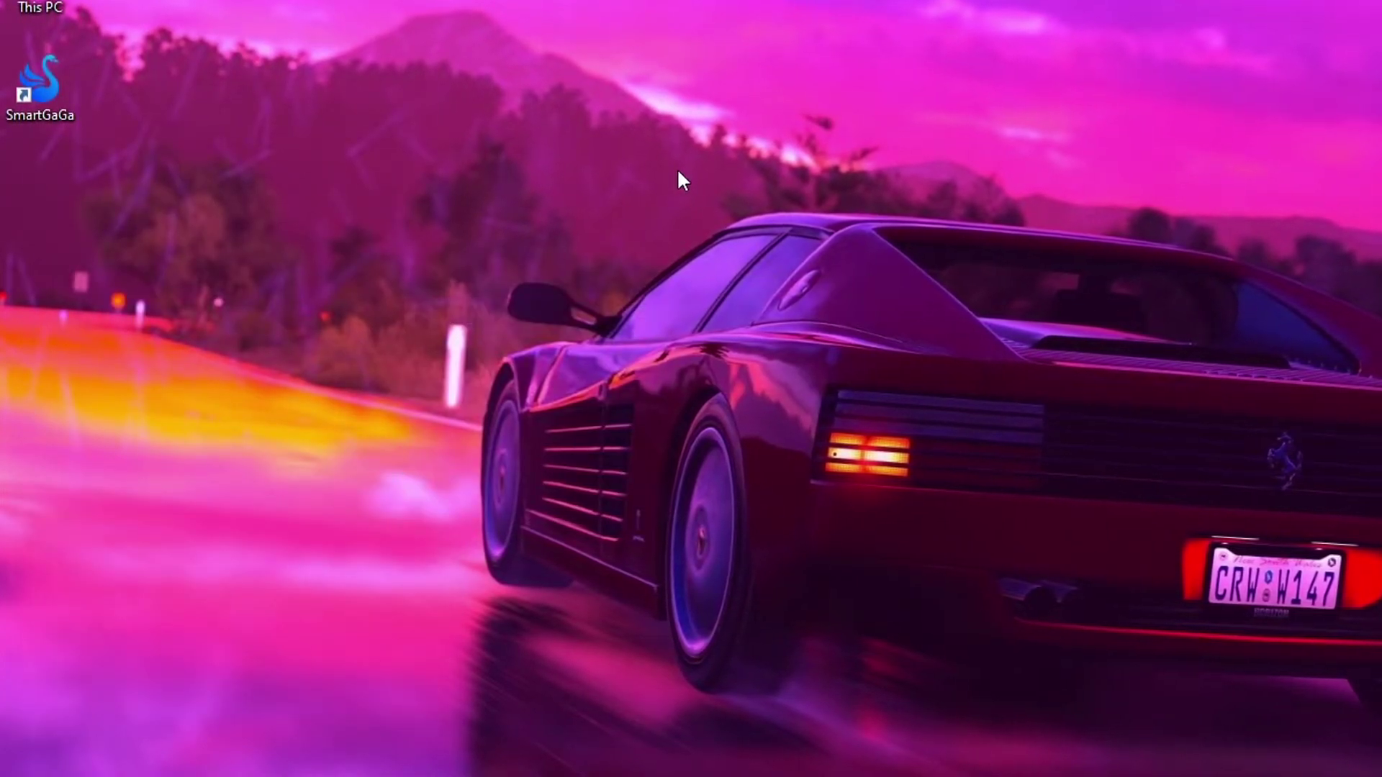
# - Set SmartGaGa to run as administrator, override high DPI scaling, and disable fullscreen optimizations
pyautogui.rightClick(61, 115)
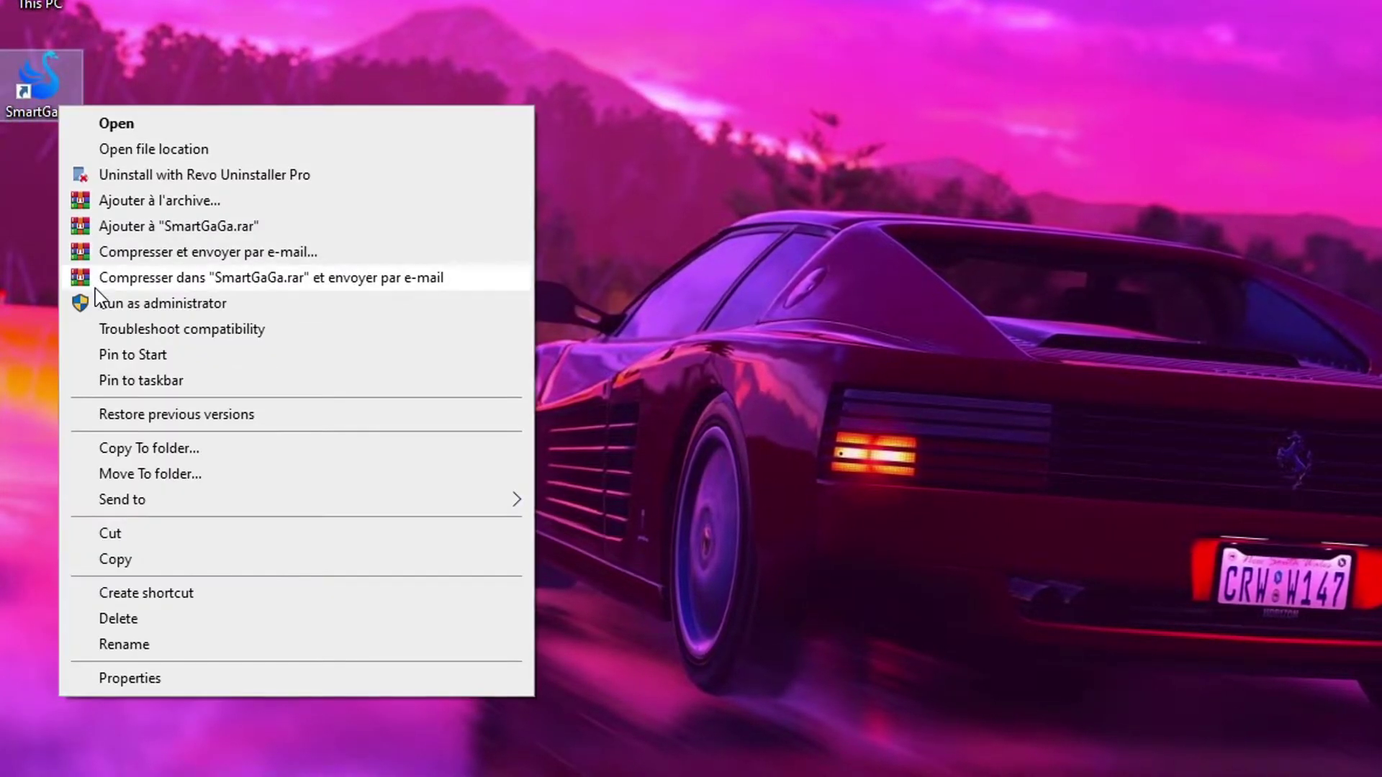
pyautogui.click(150, 682)
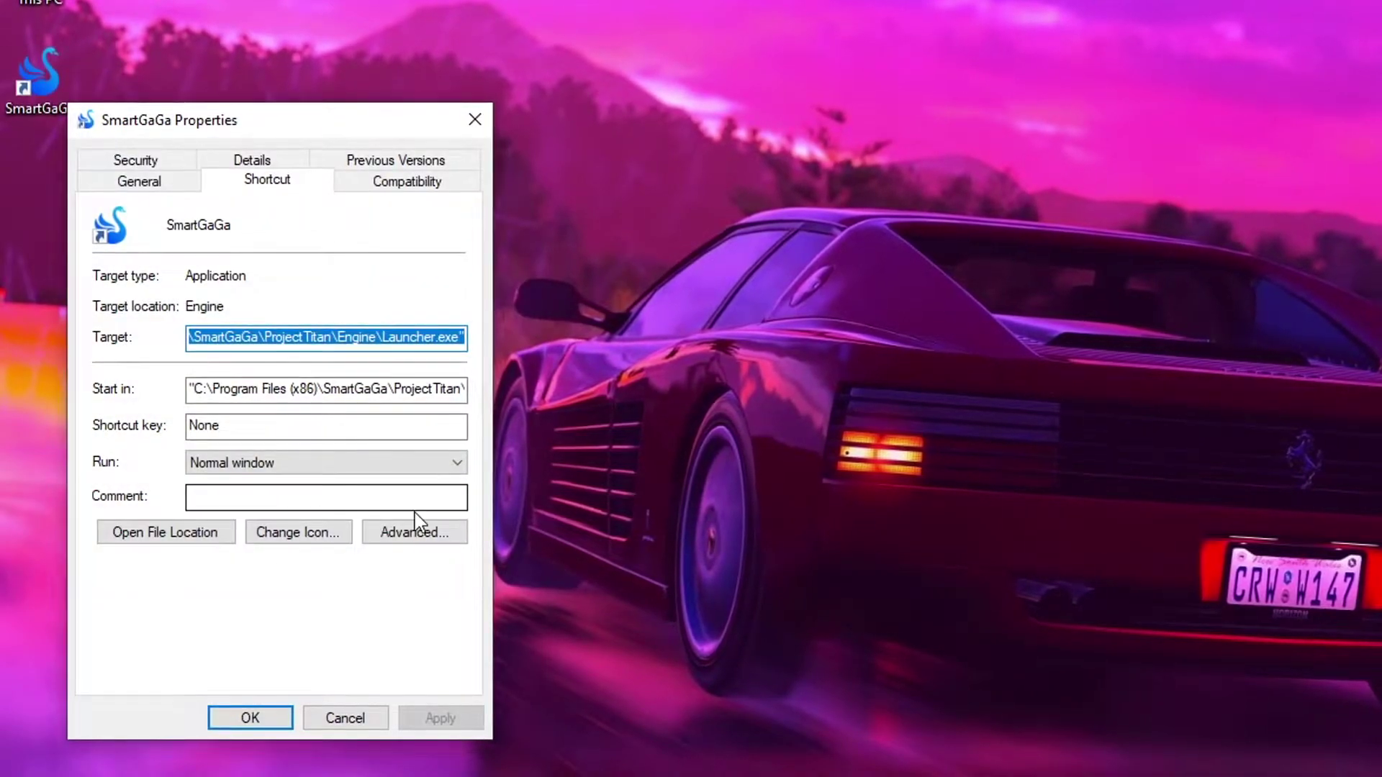
pyautogui.click(406, 181)
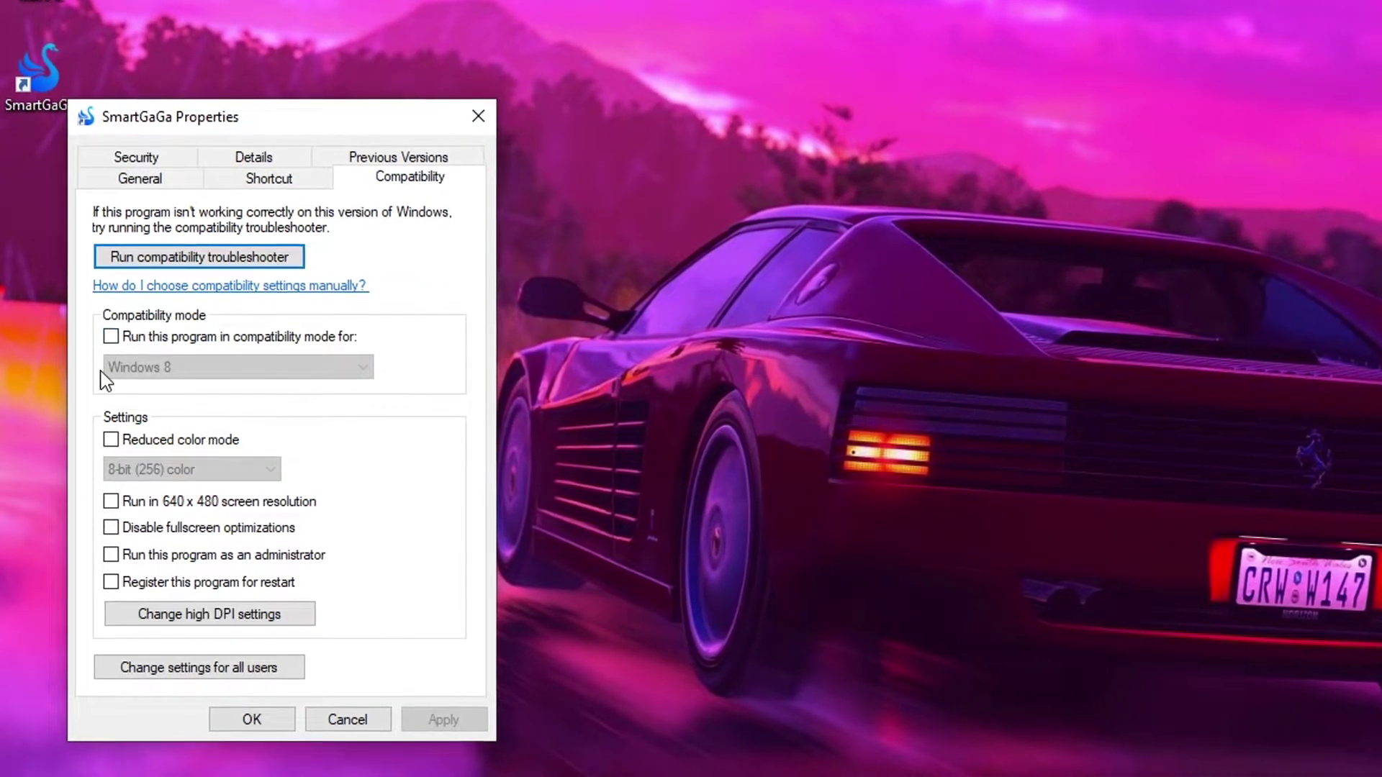
pyautogui.click(175, 555)
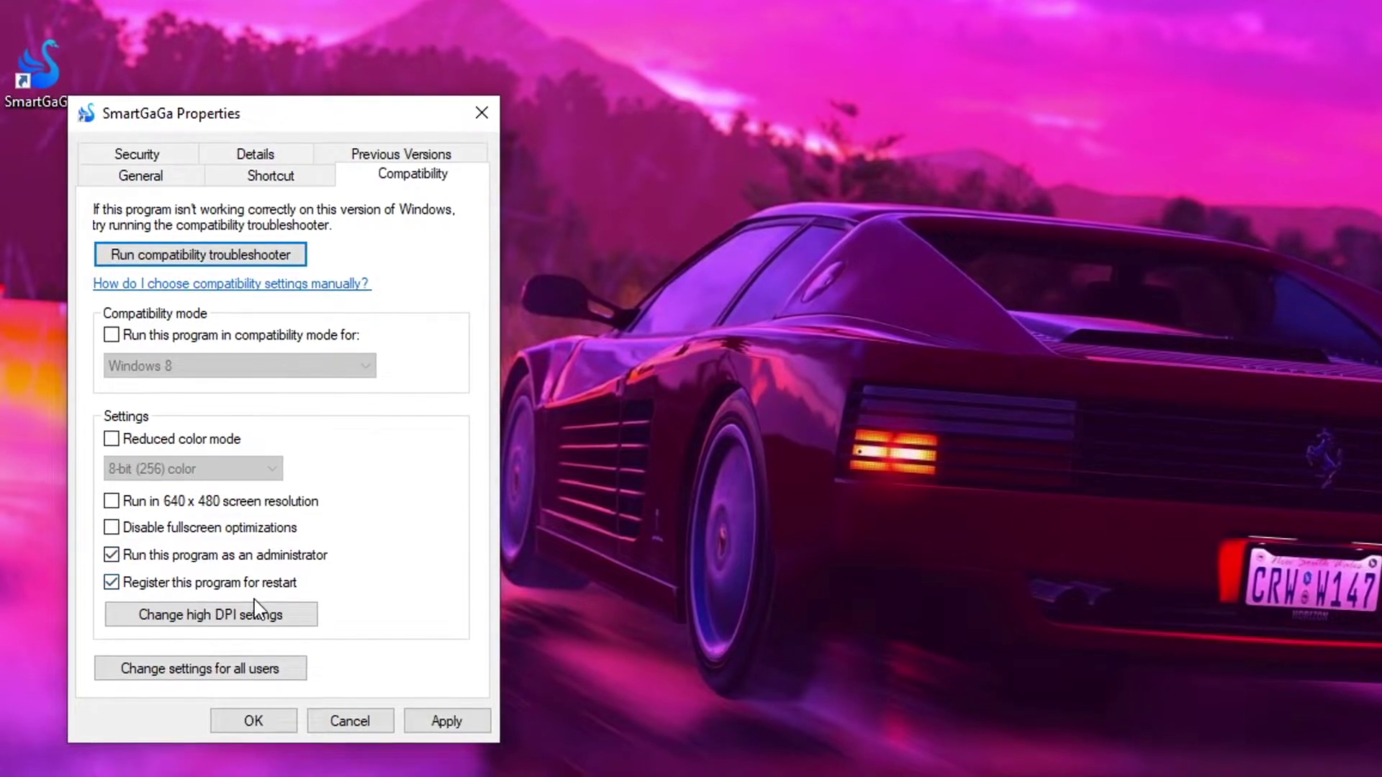
pyautogui.click(178, 617)
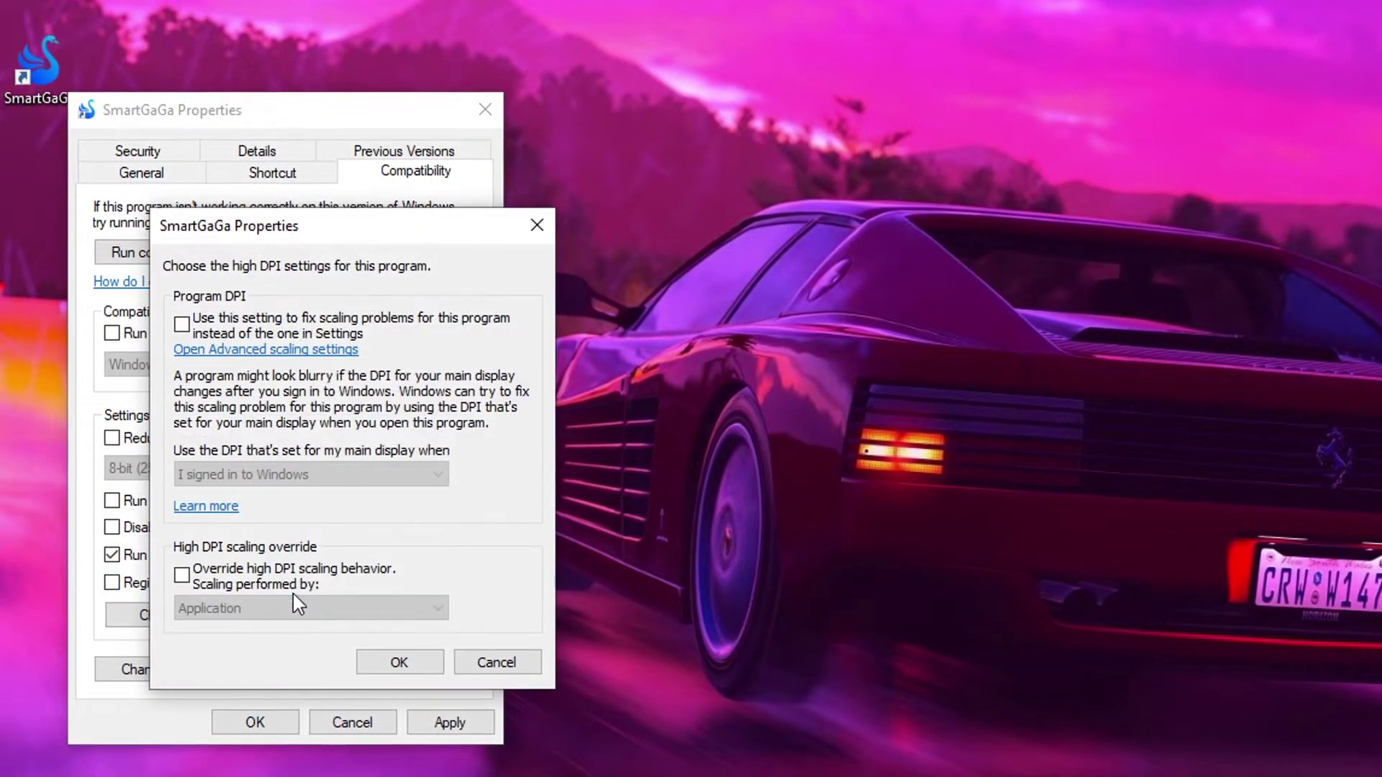
pyautogui.click(293, 599)
pyautogui.click(395, 659)
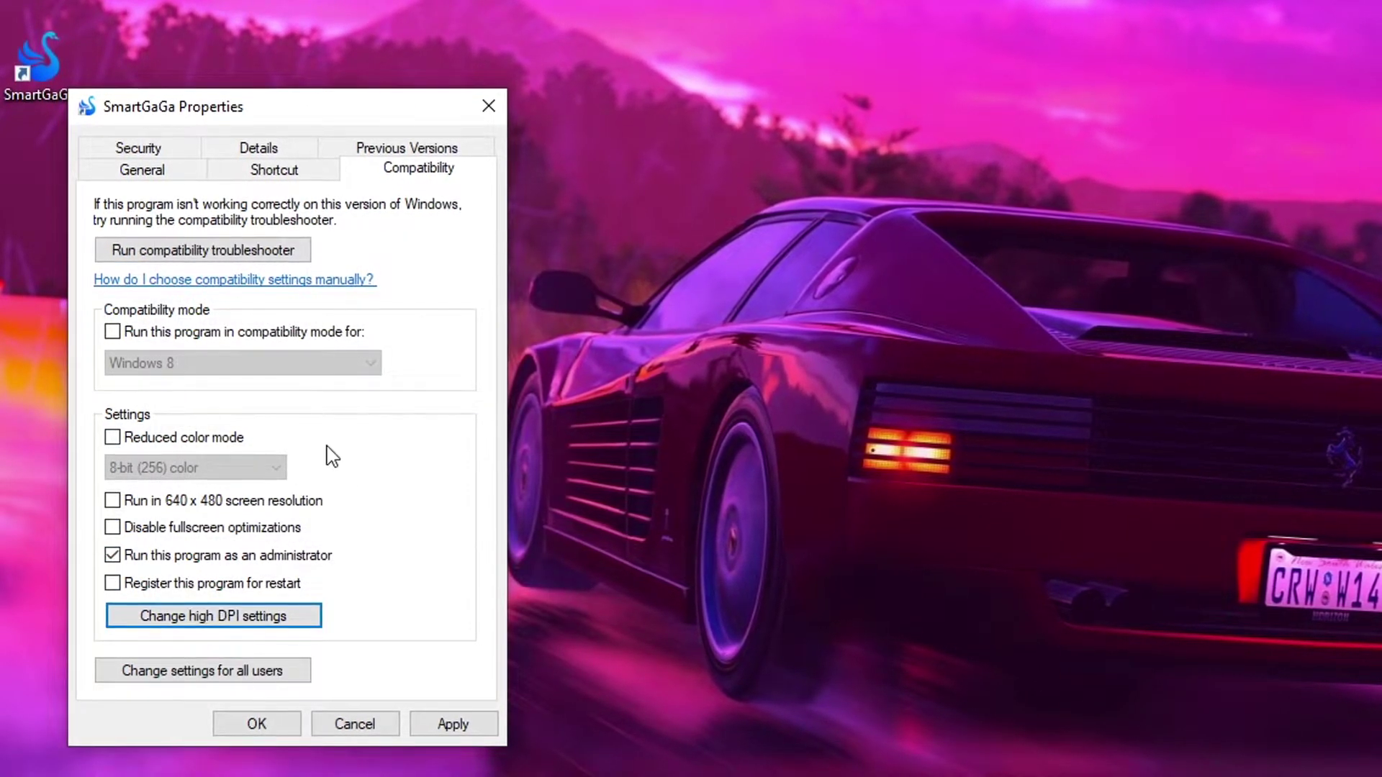
pyautogui.click(129, 528)
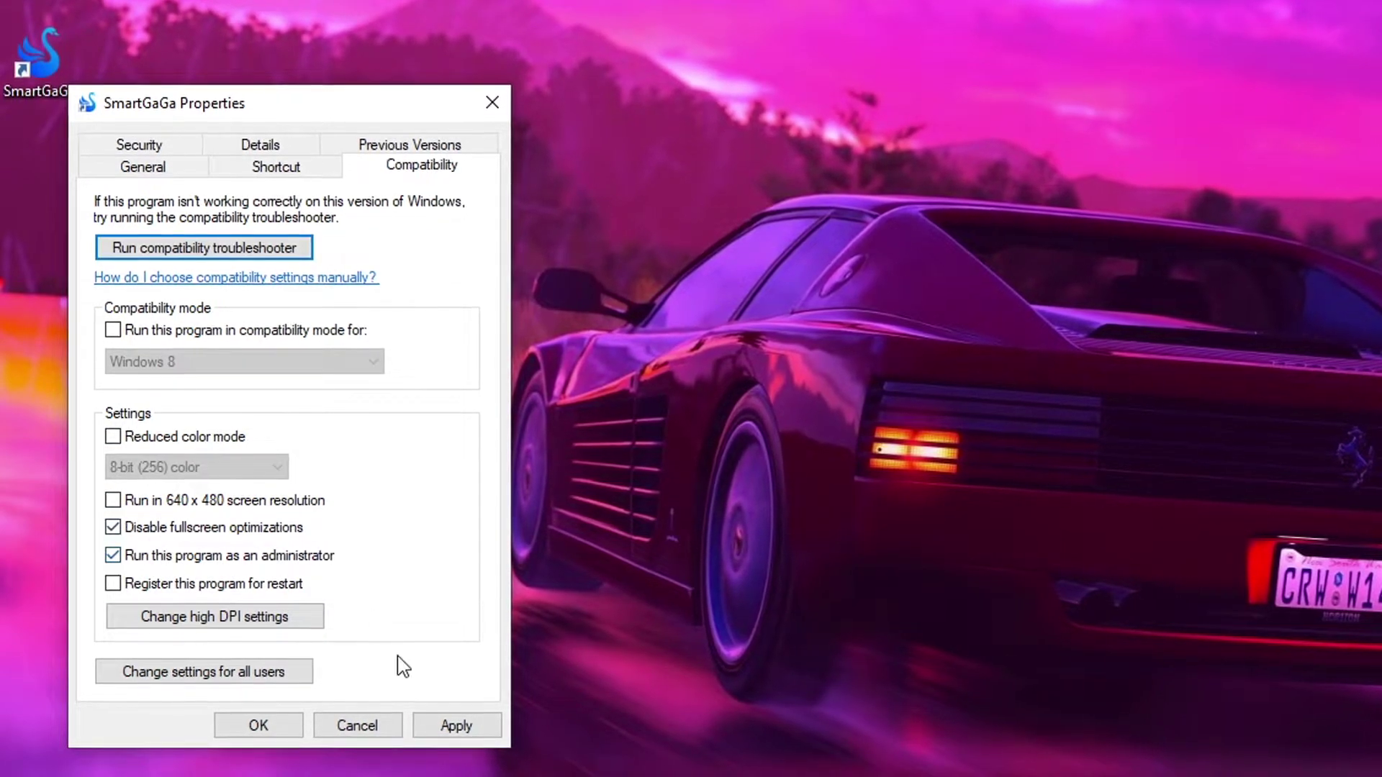
pyautogui.click(452, 725)
pyautogui.click(269, 725)
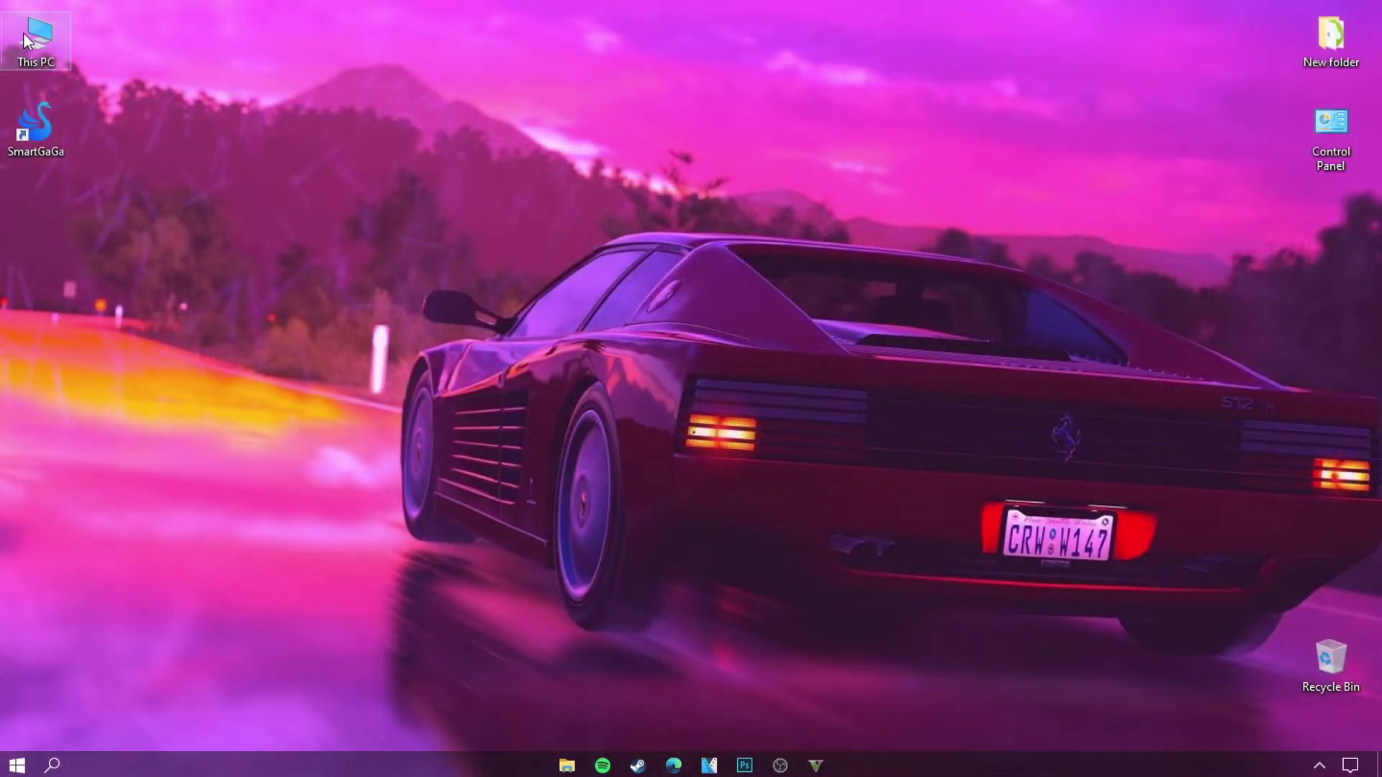
# - Open Local Disk (C:) Properties from This PC and bring up Disk Cleanup
pyautogui.doubleClick(23, 32)
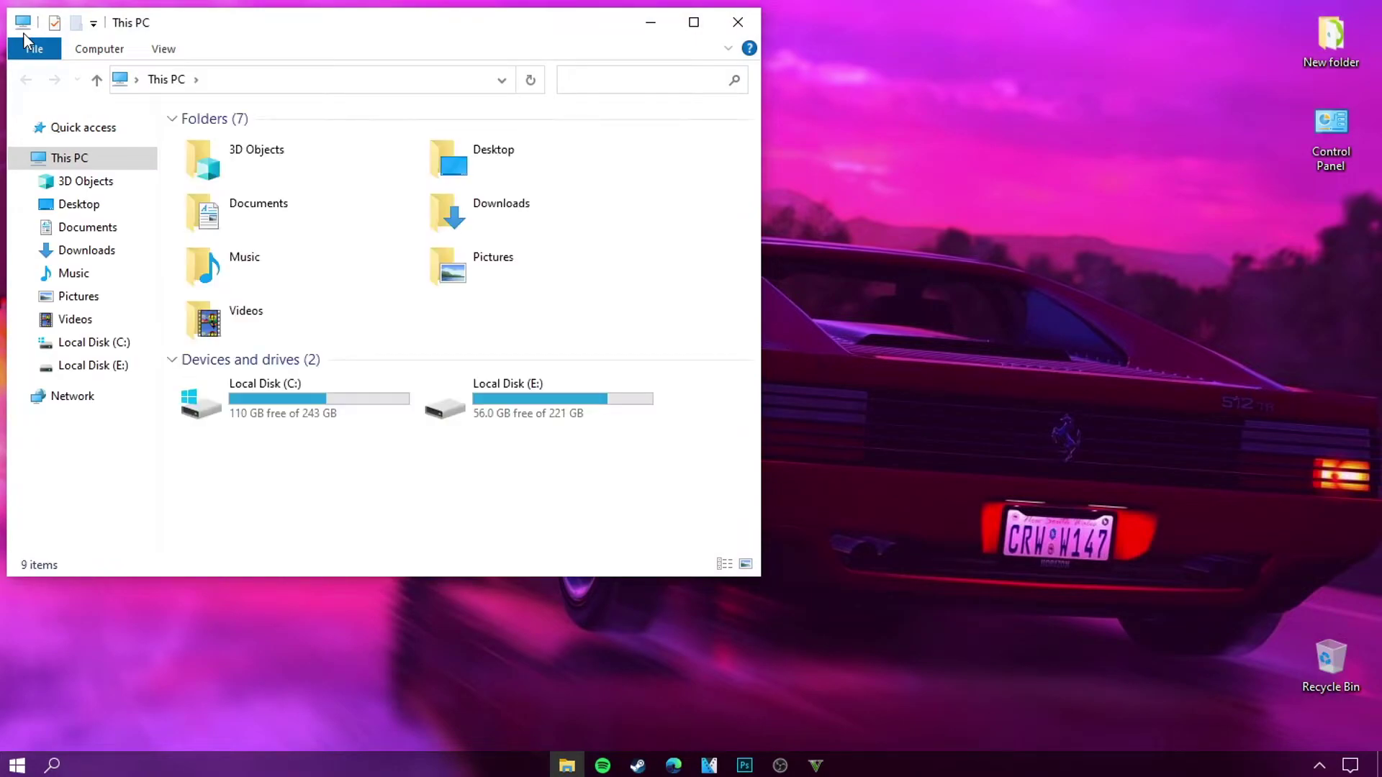
pyautogui.rightClick(275, 390)
pyautogui.click(334, 373)
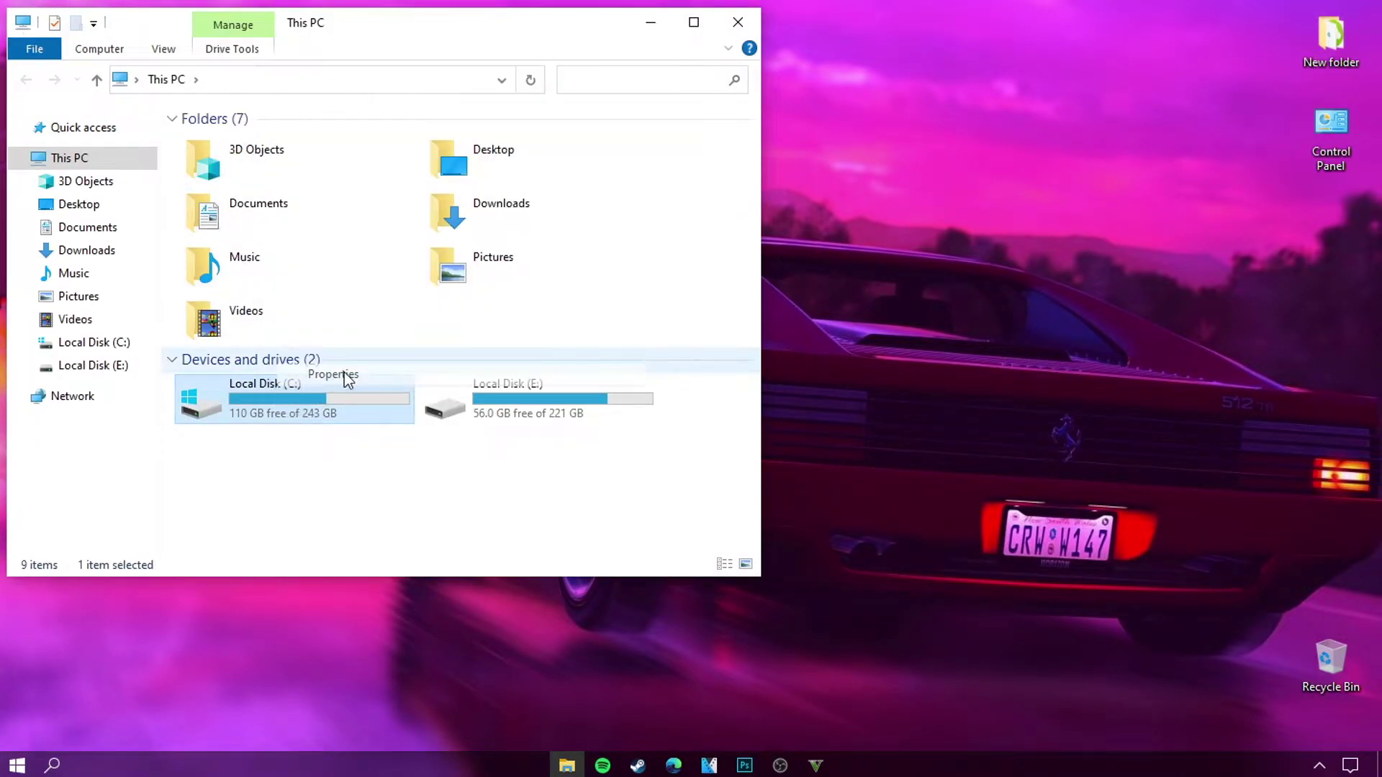
pyautogui.moveTo(474, 269); pyautogui.dragTo(702, 81)
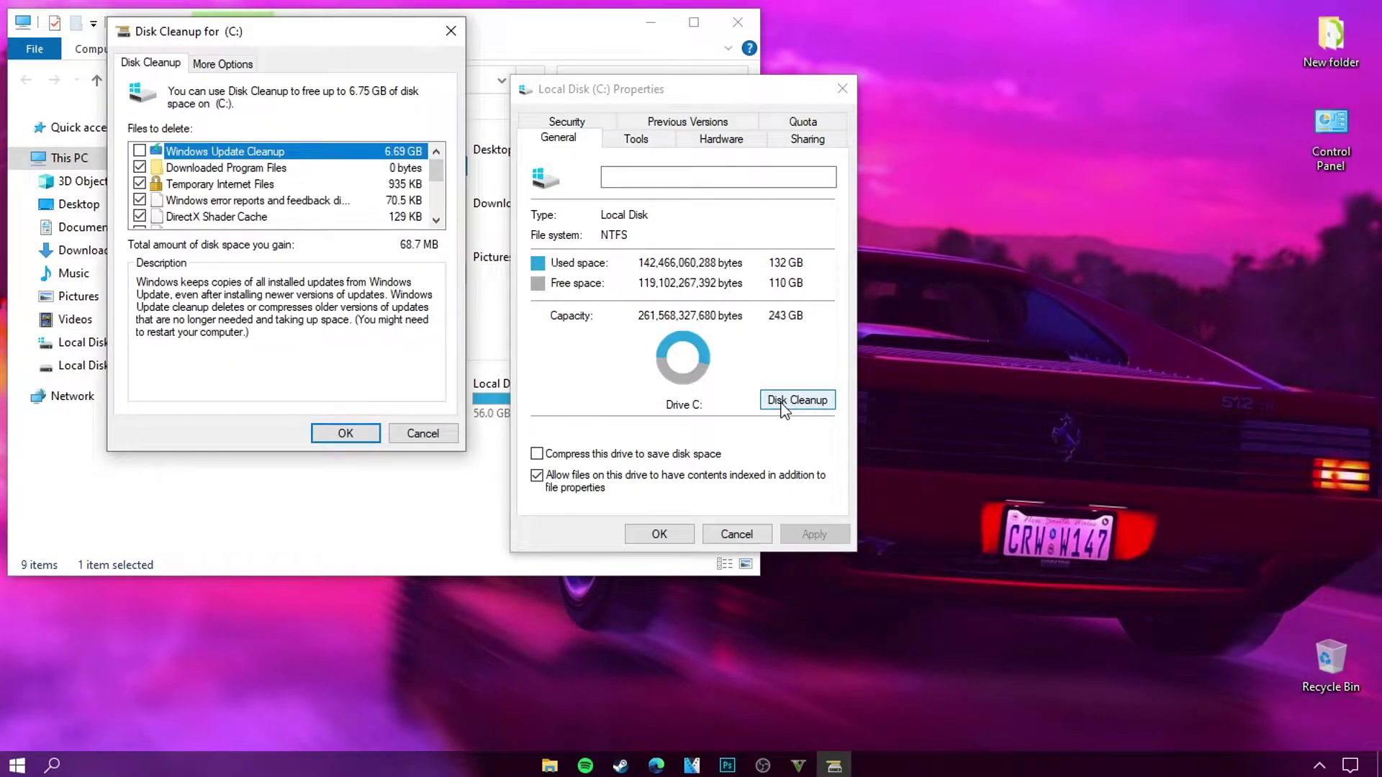
pyautogui.moveTo(313, 31); pyautogui.dragTo(685, 137)
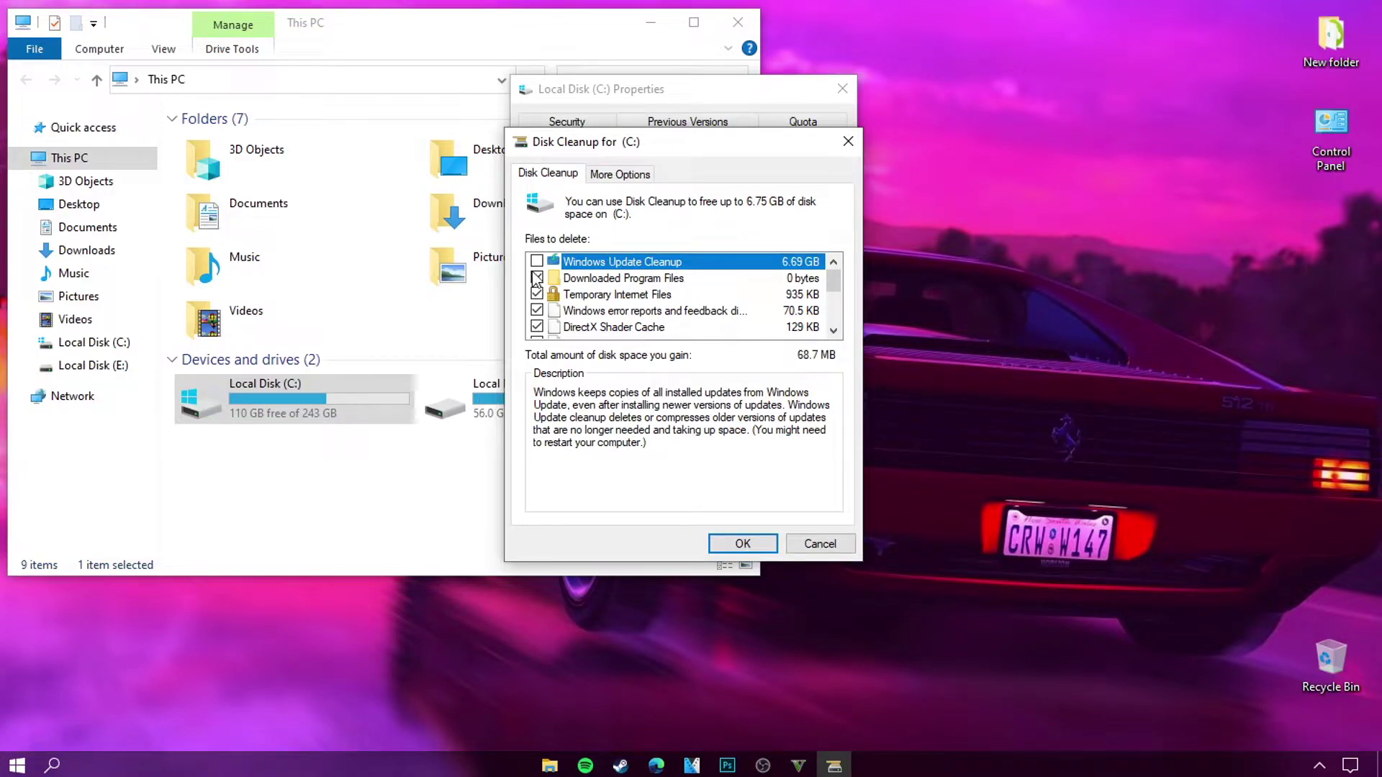
# - Permanently delete the selected files, then close the drive properties and This PC
pyautogui.scroll(-2, 542, 287)
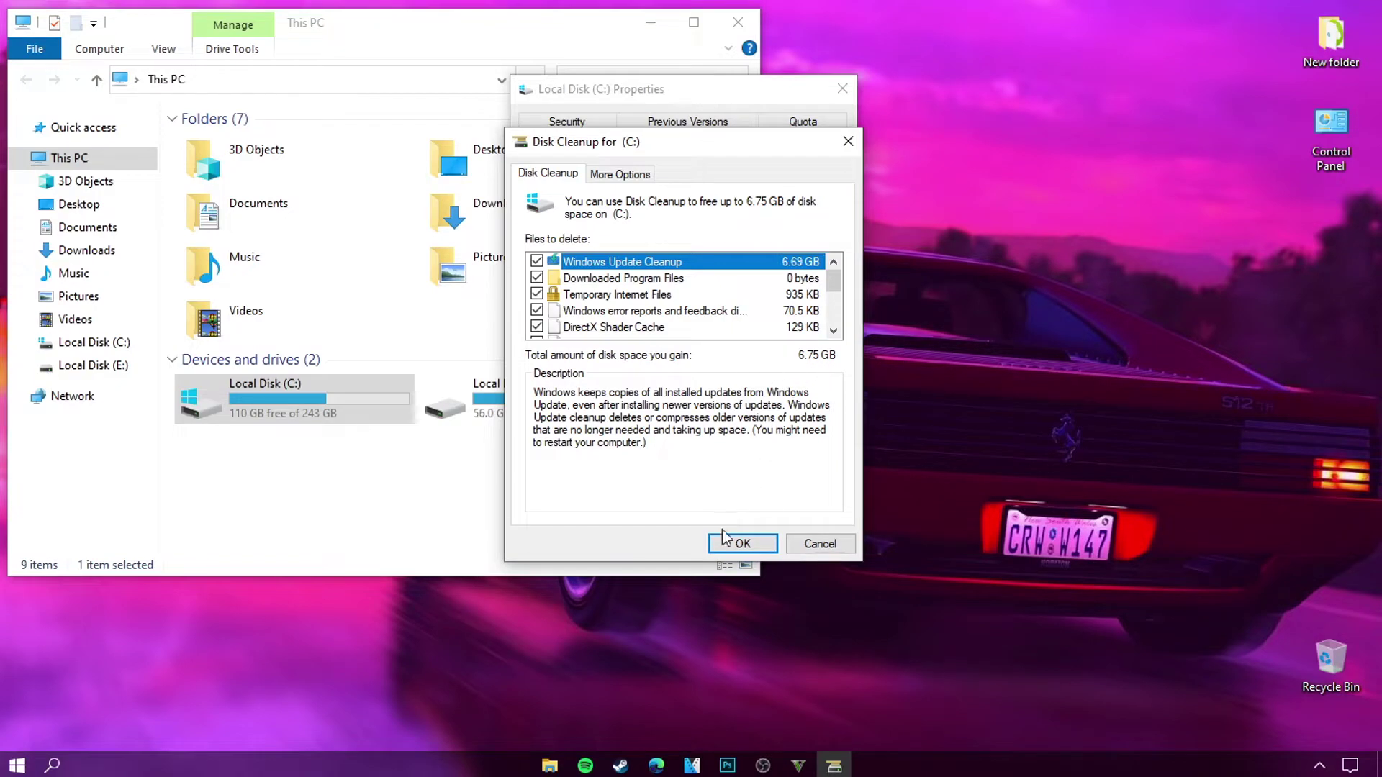
pyautogui.click(724, 538)
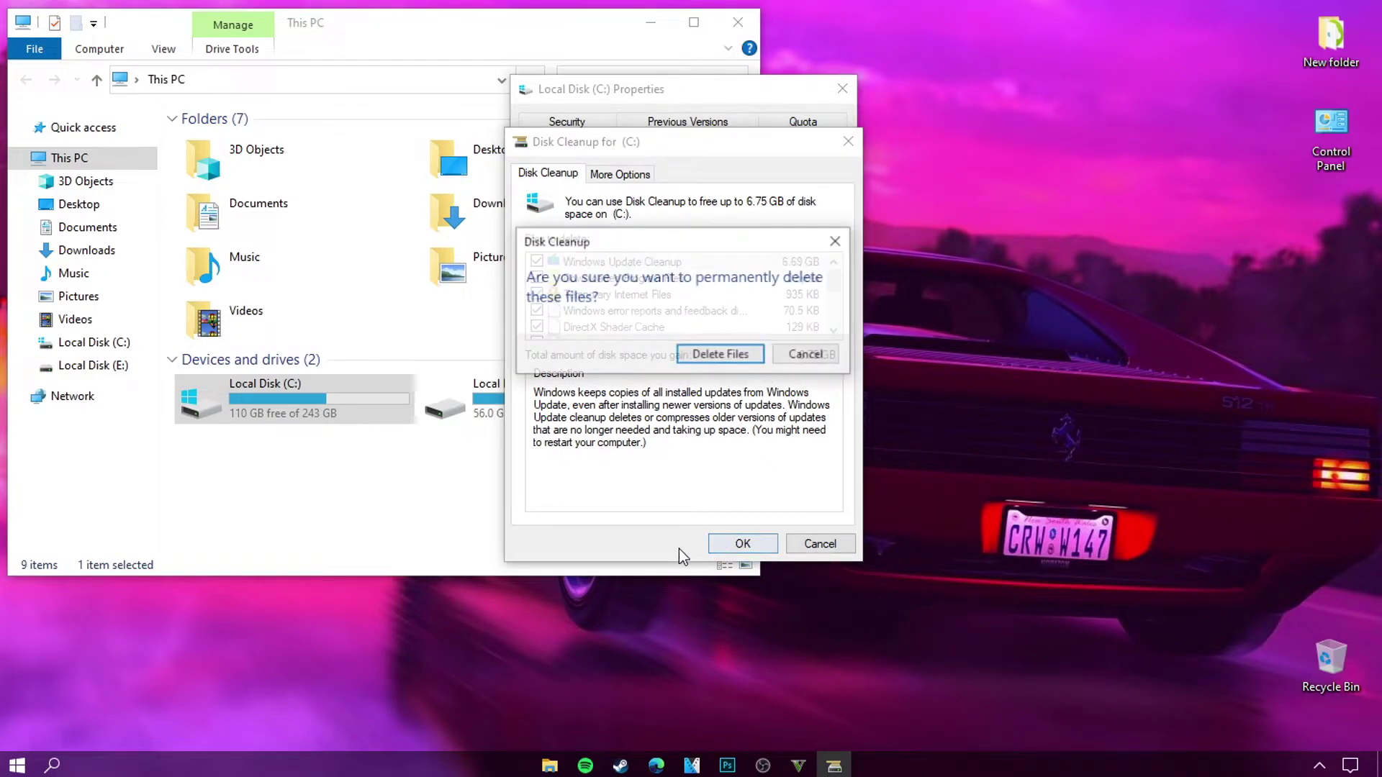
pyautogui.click(717, 359)
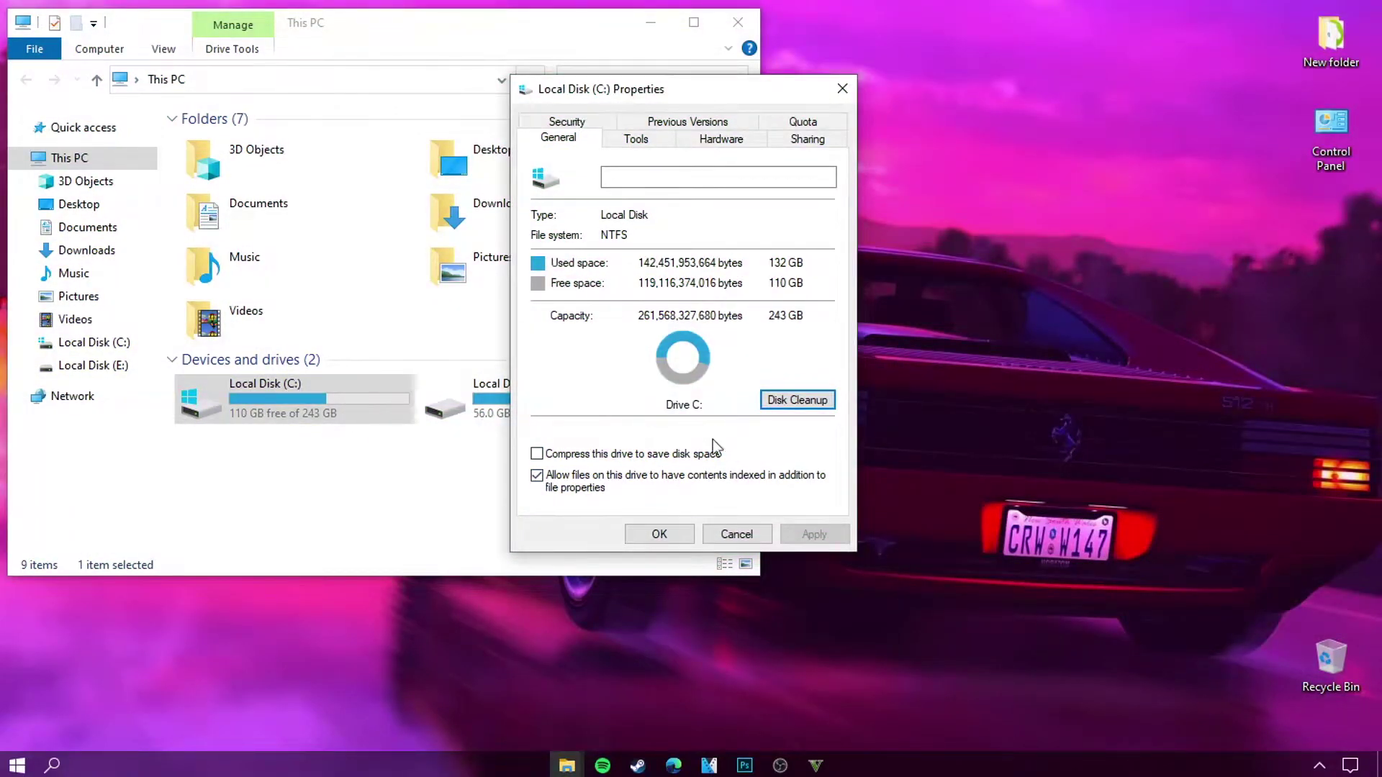
pyautogui.click(659, 534)
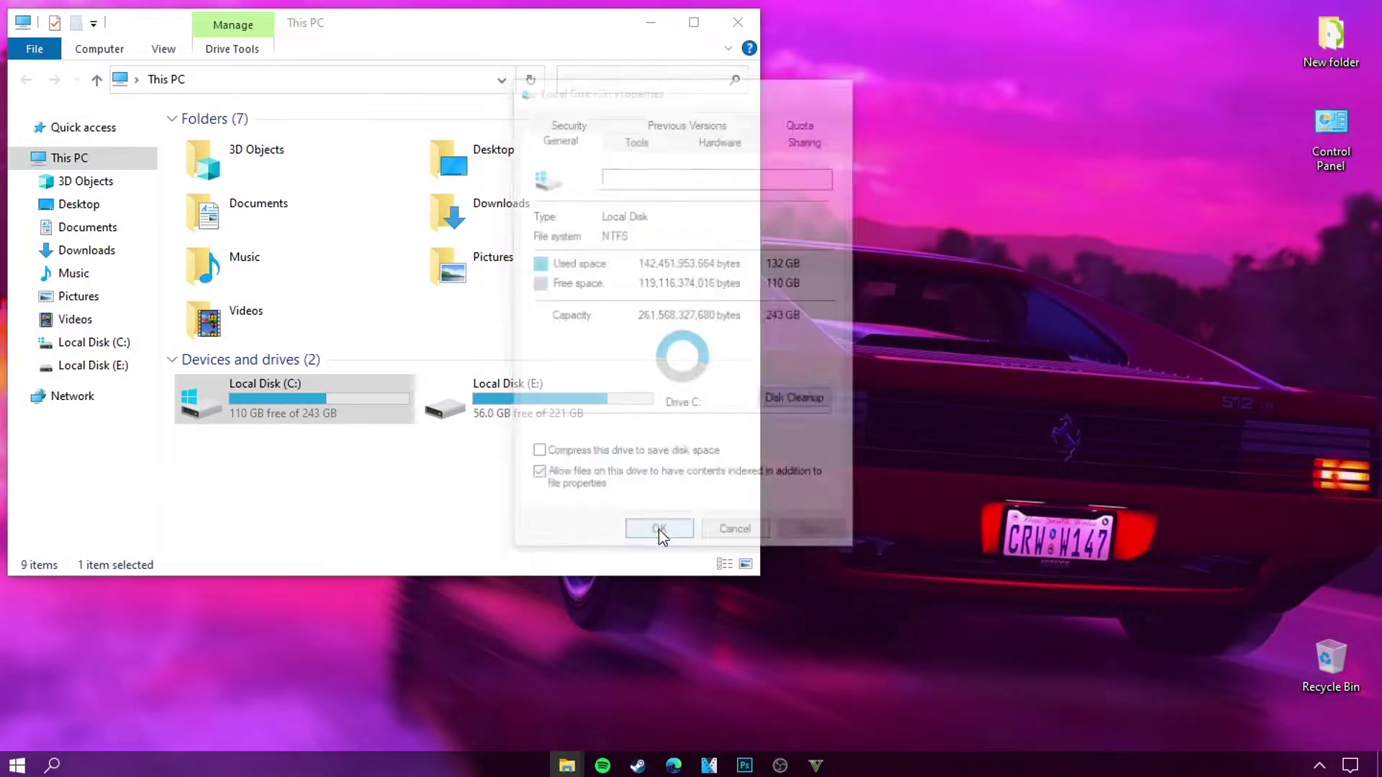
pyautogui.click(738, 21)
# - Run powercfg -duplicatescheme for Ultimate Performance in an administrator Command Prompt, then refresh the desktop
pyautogui.click(51, 766)
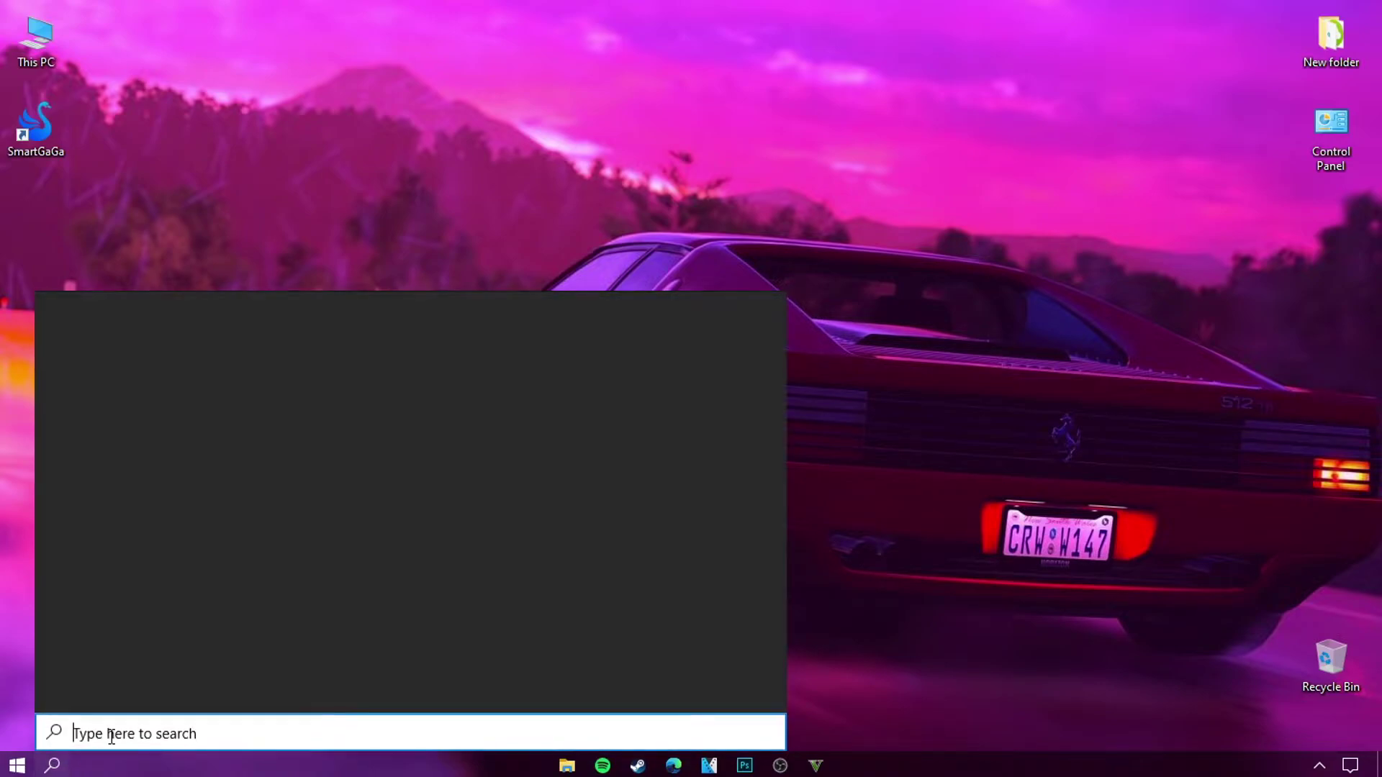
pyautogui.write('cmd')
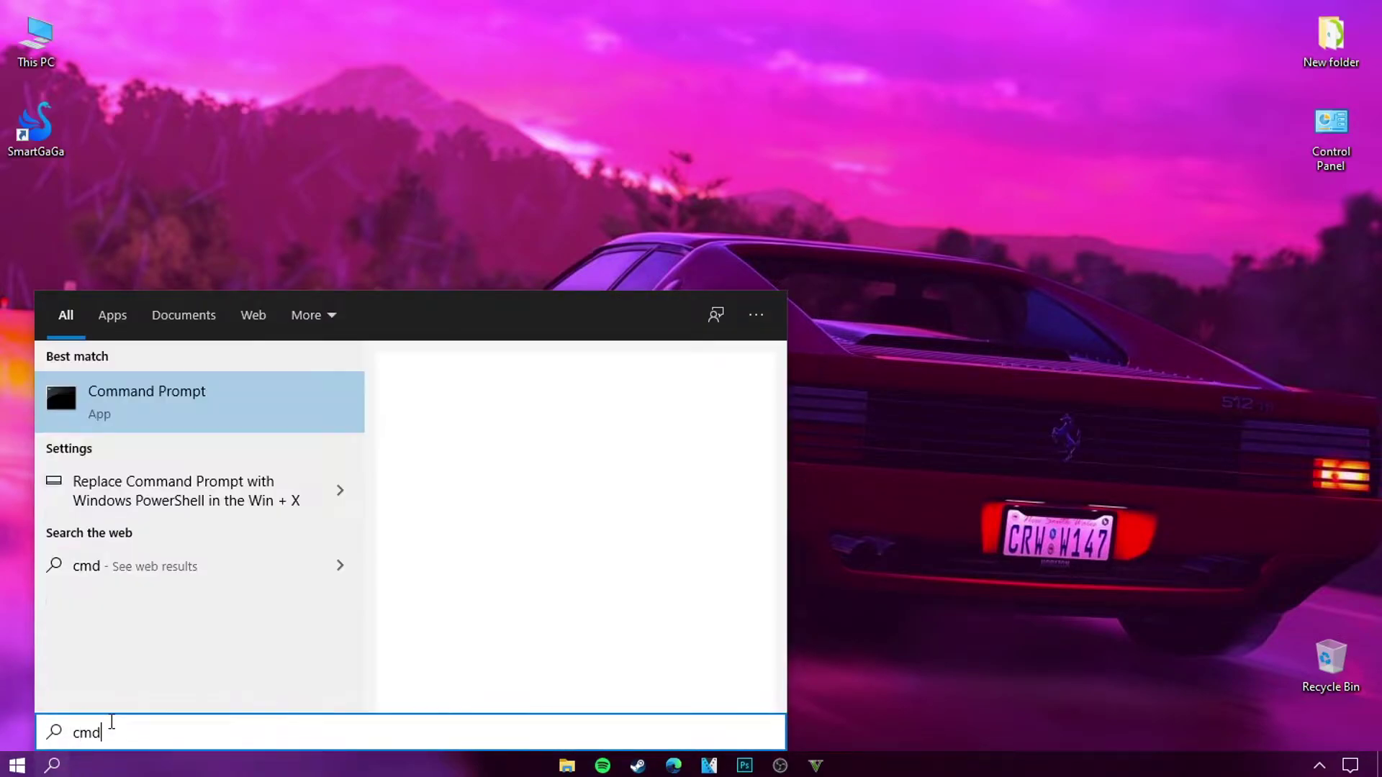
pyautogui.rightClick(106, 380)
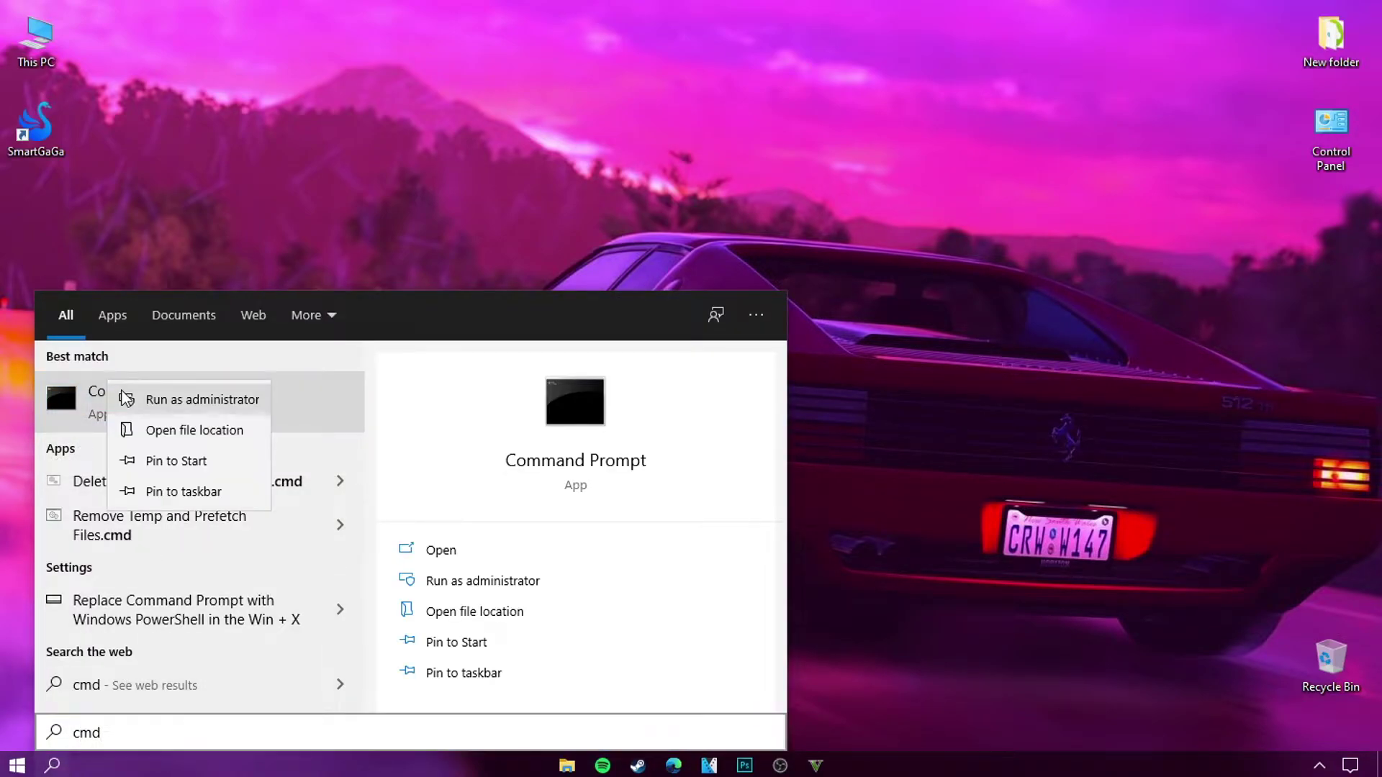
pyautogui.press('Escape')
pyautogui.click(326, 404)
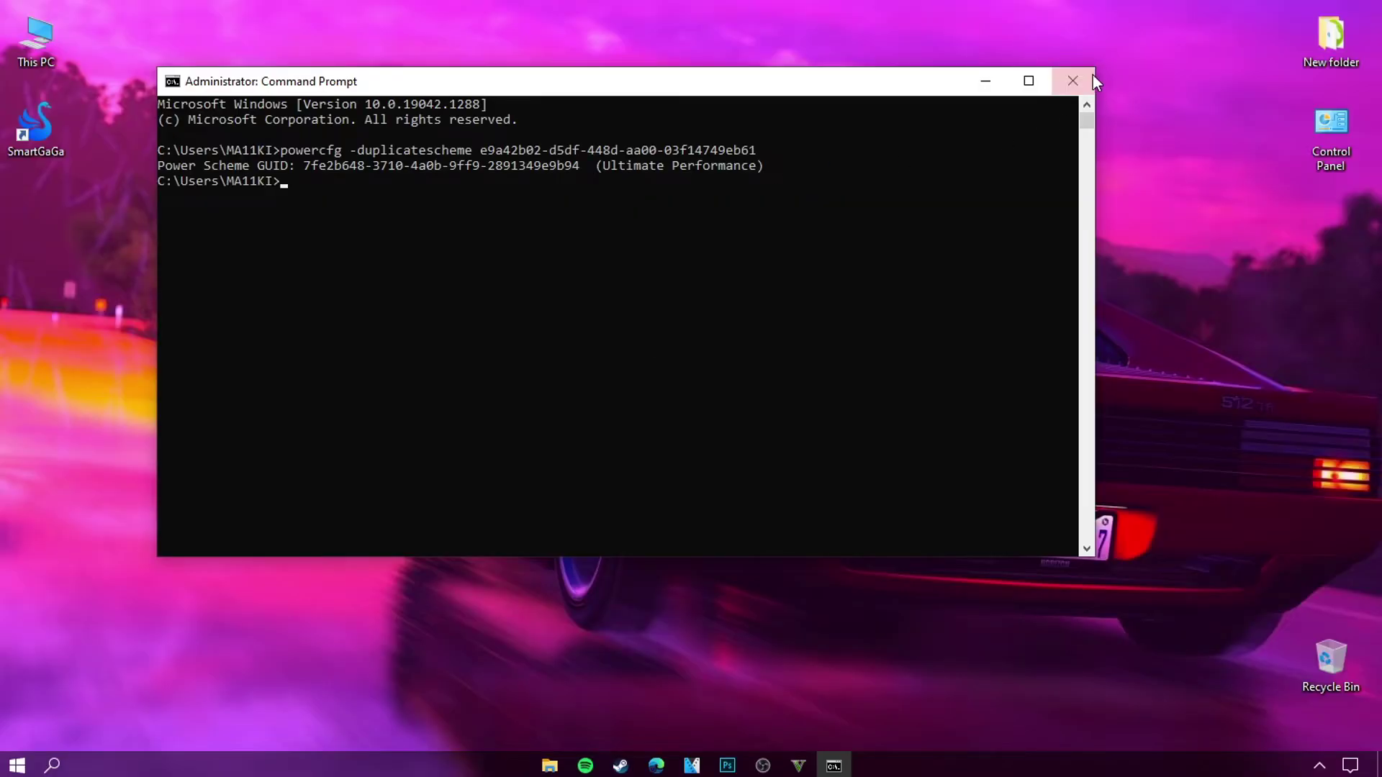
pyautogui.click(1072, 74)
pyautogui.rightClick(689, 128)
pyautogui.click(741, 183)
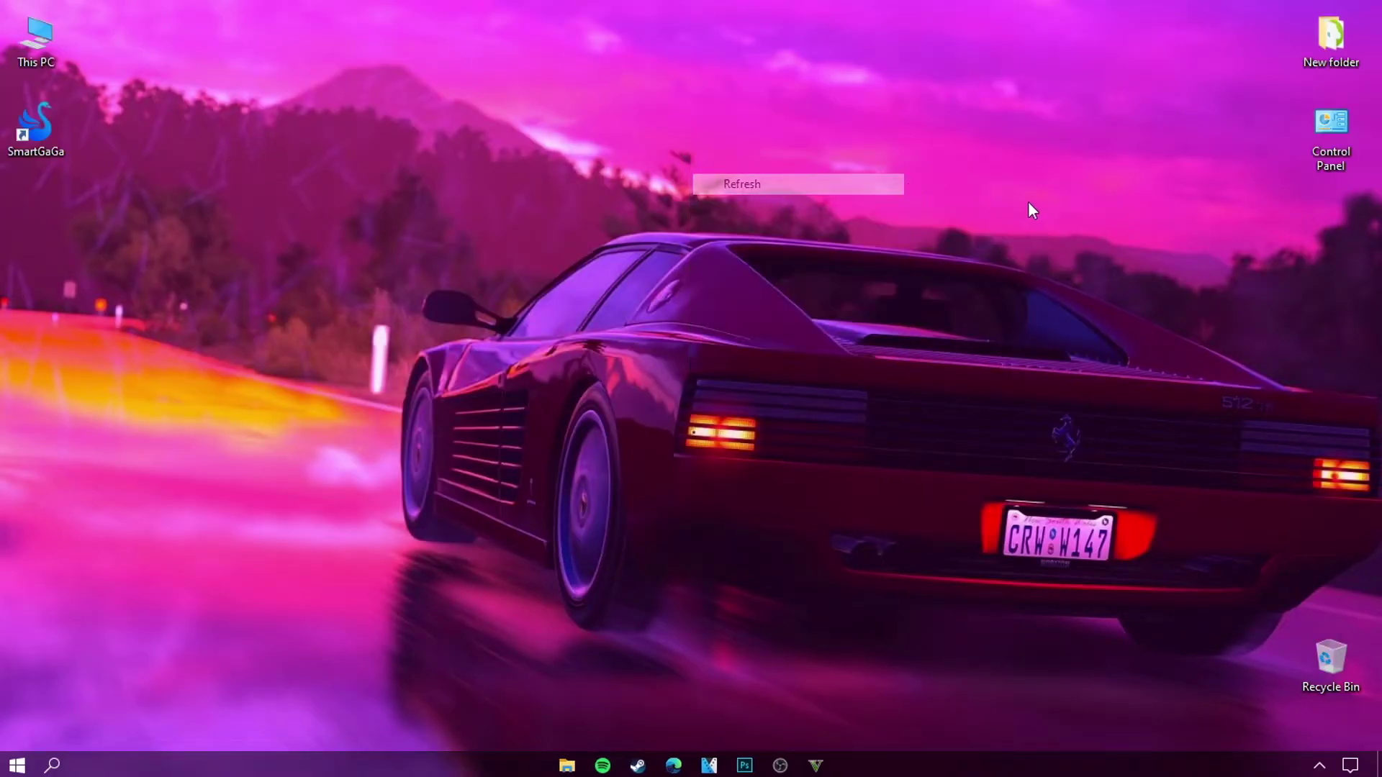
# - Select the Ultimate Performance plan in Power Options and close Control Panel
pyautogui.doubleClick(1336, 140)
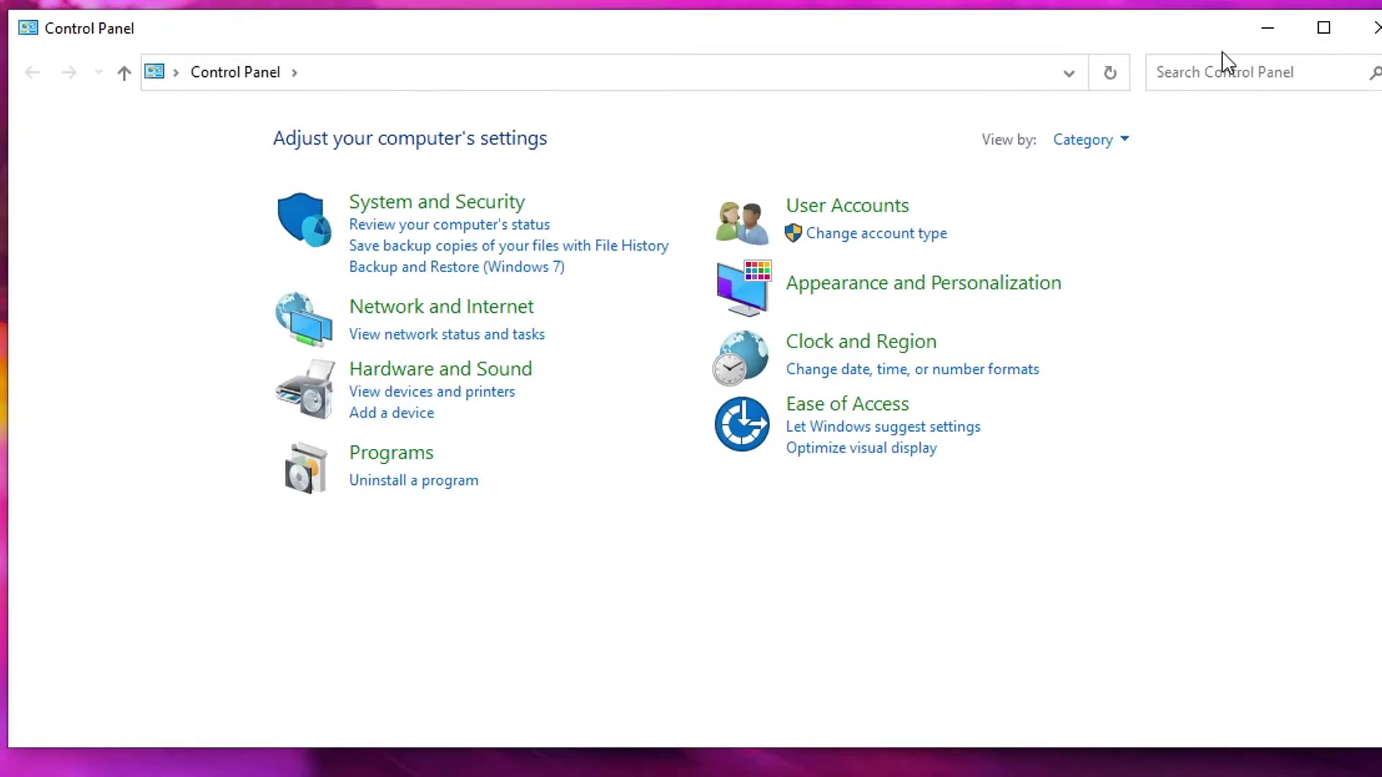
pyautogui.write('power option')
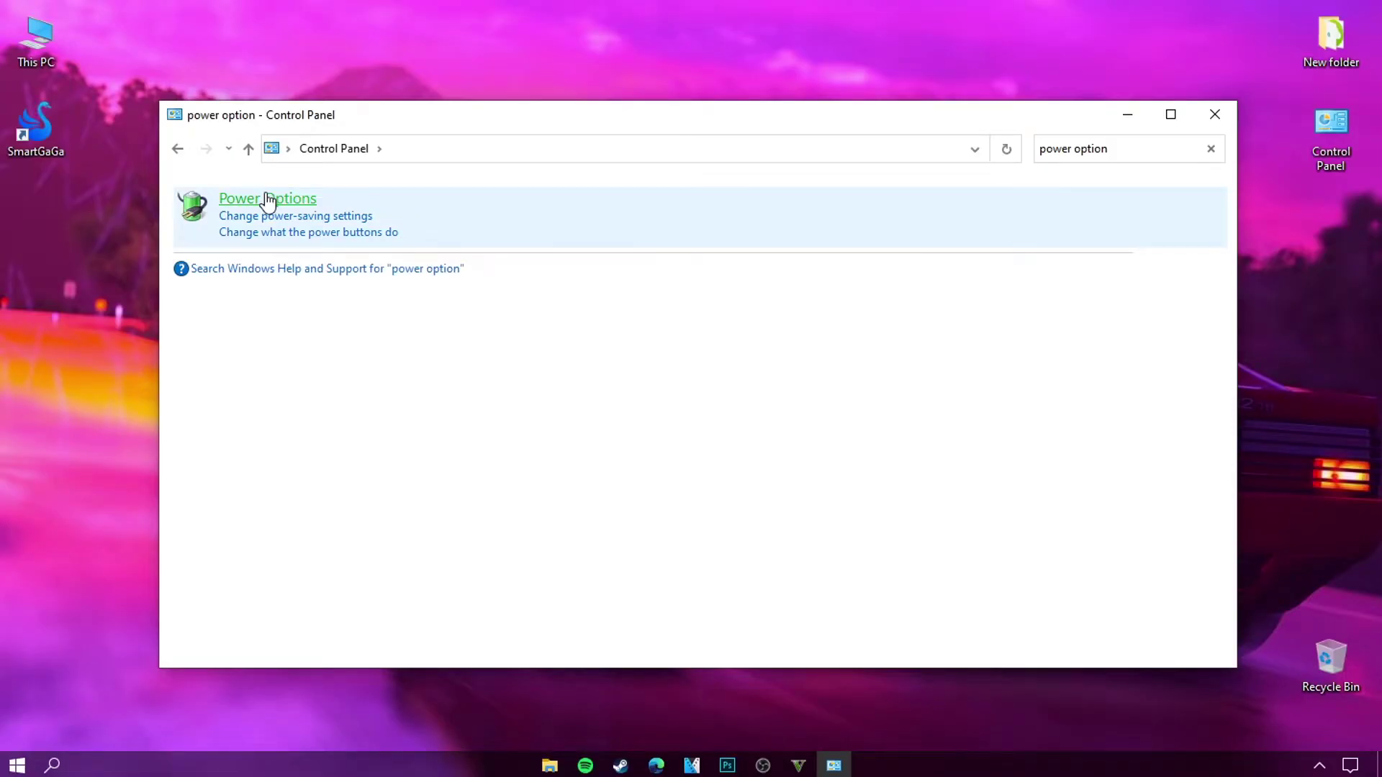
pyautogui.click(268, 200)
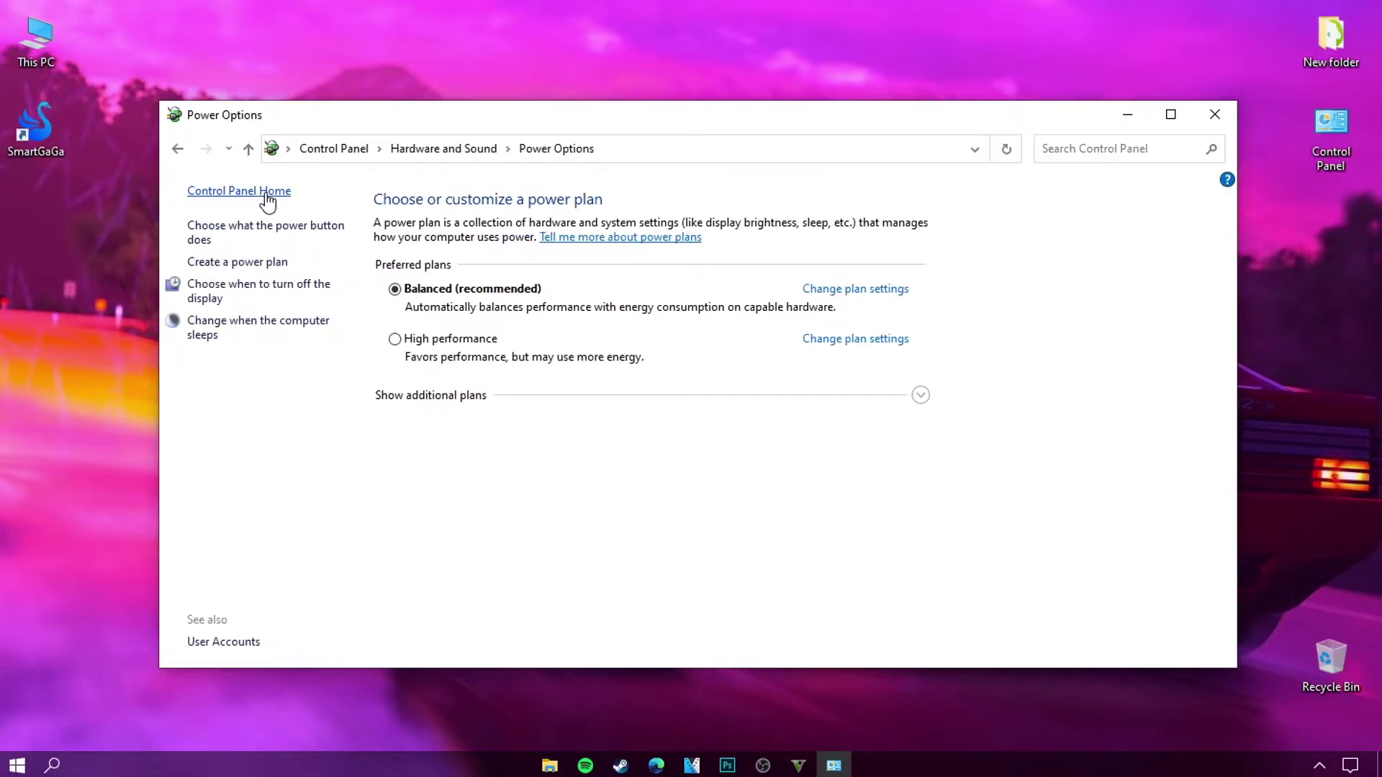
pyautogui.click(920, 395)
pyautogui.scroll(-2, 842, 419)
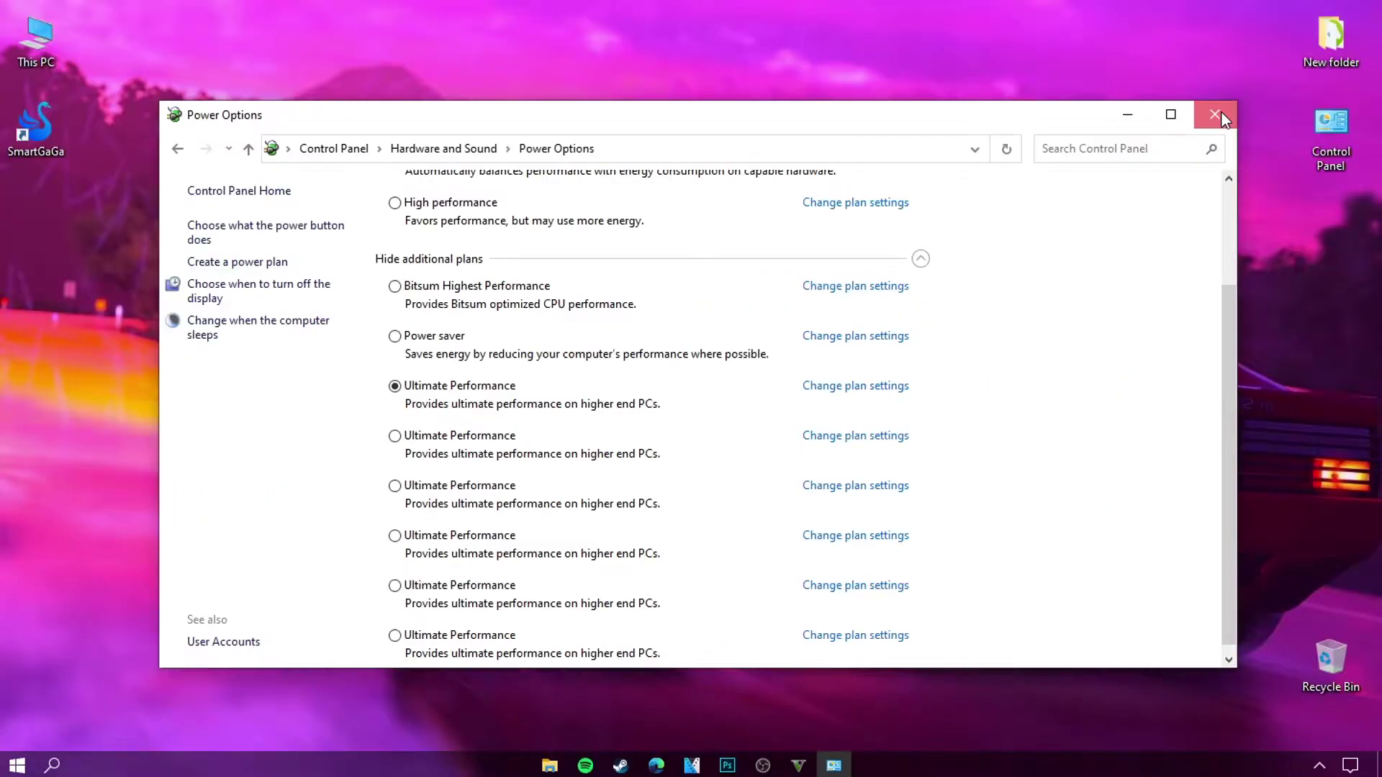
pyautogui.click(1224, 115)
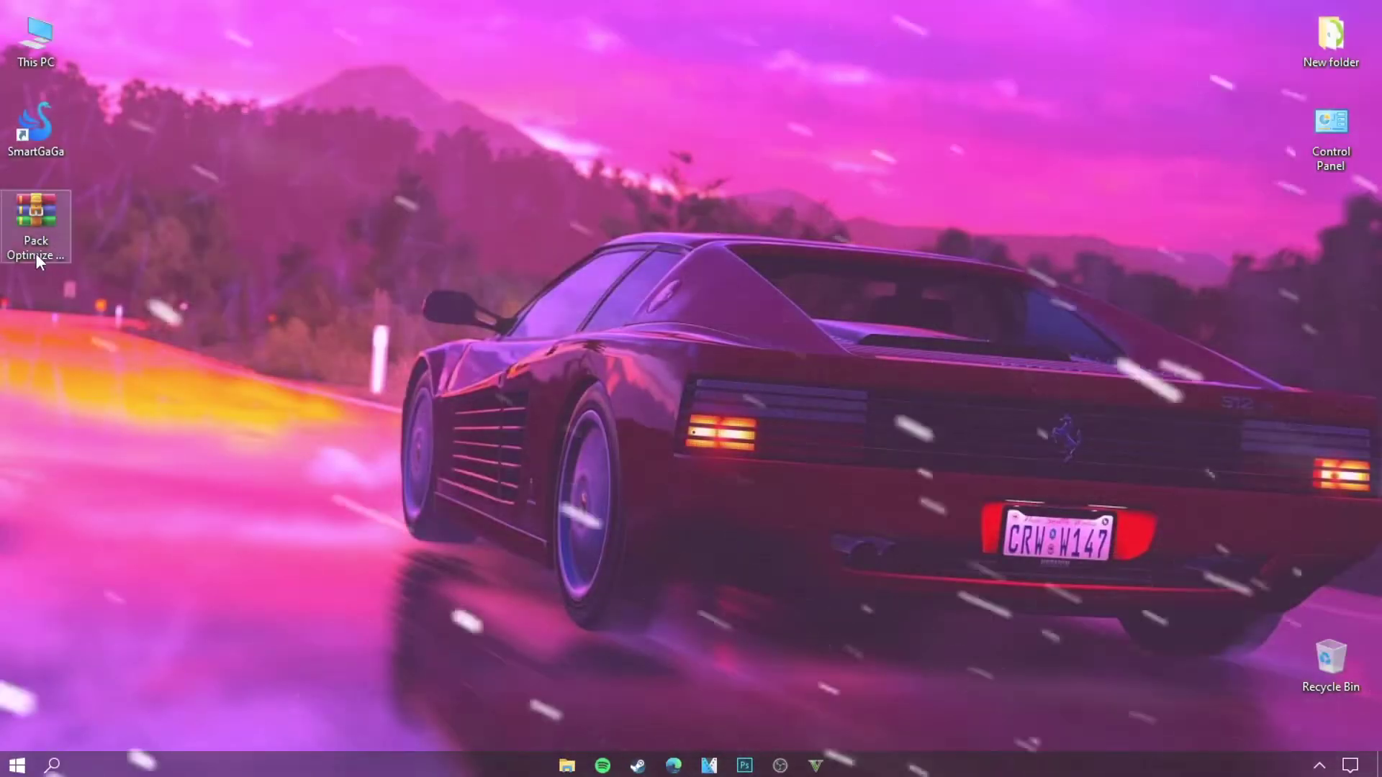
# - Extract the SmartGAGA optimization pack archive and open its Registry Optimizations folder
pyautogui.rightClick(20, 232)
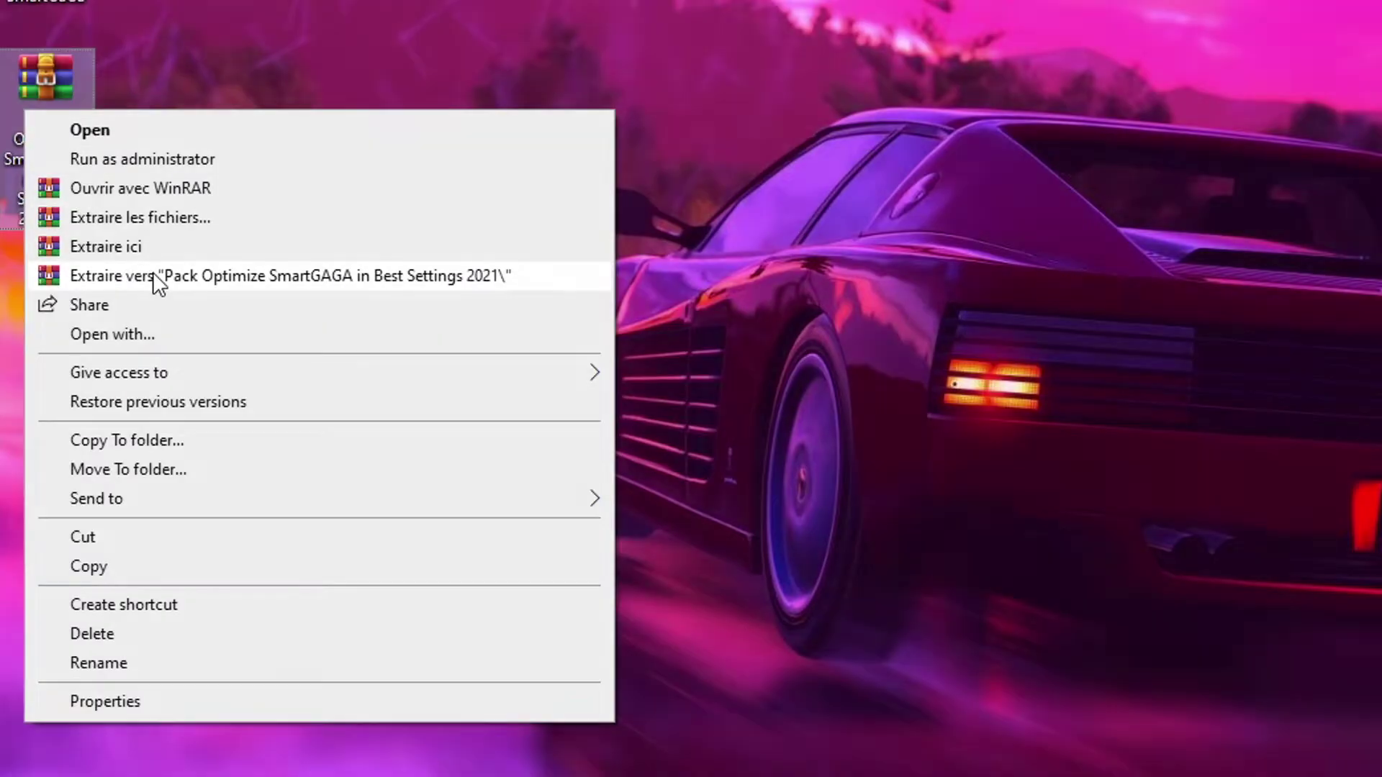
pyautogui.click(157, 282)
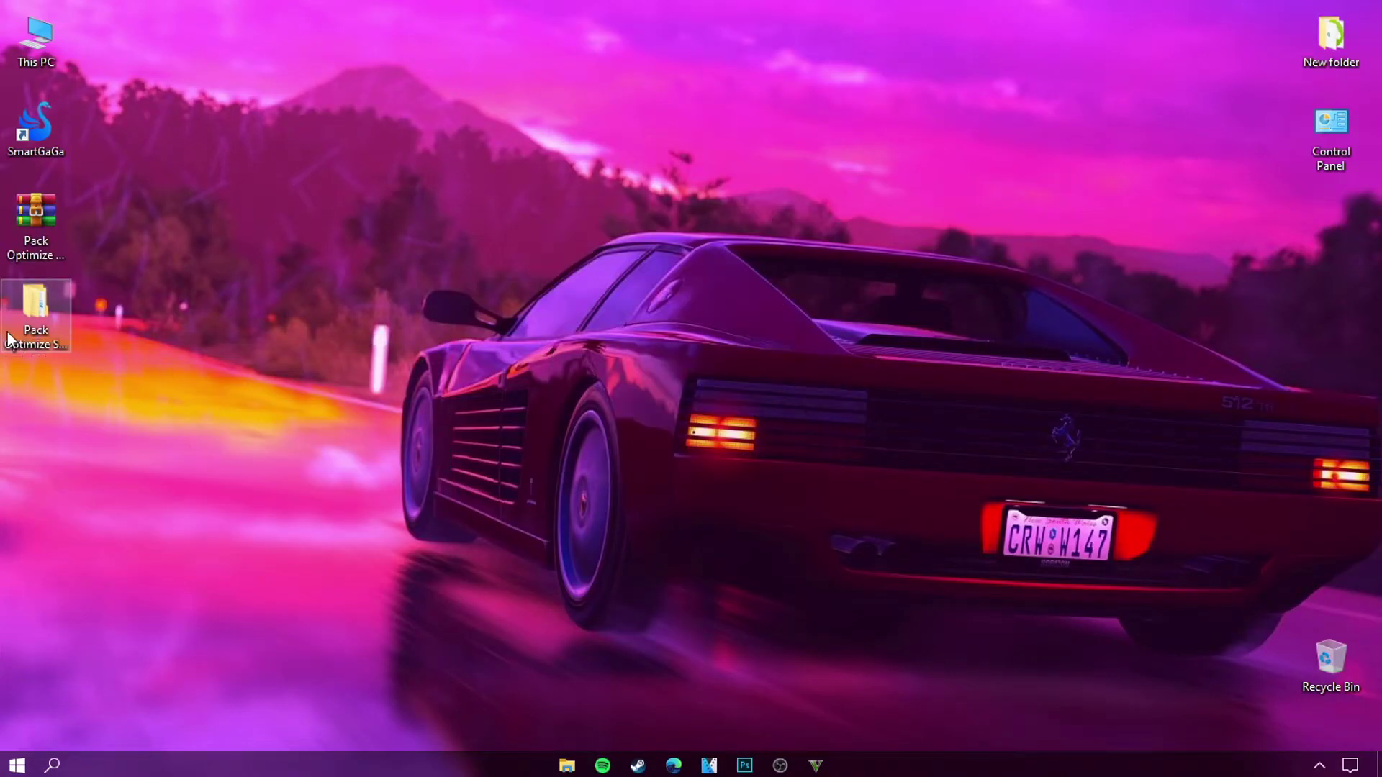
pyautogui.doubleClick(10, 338)
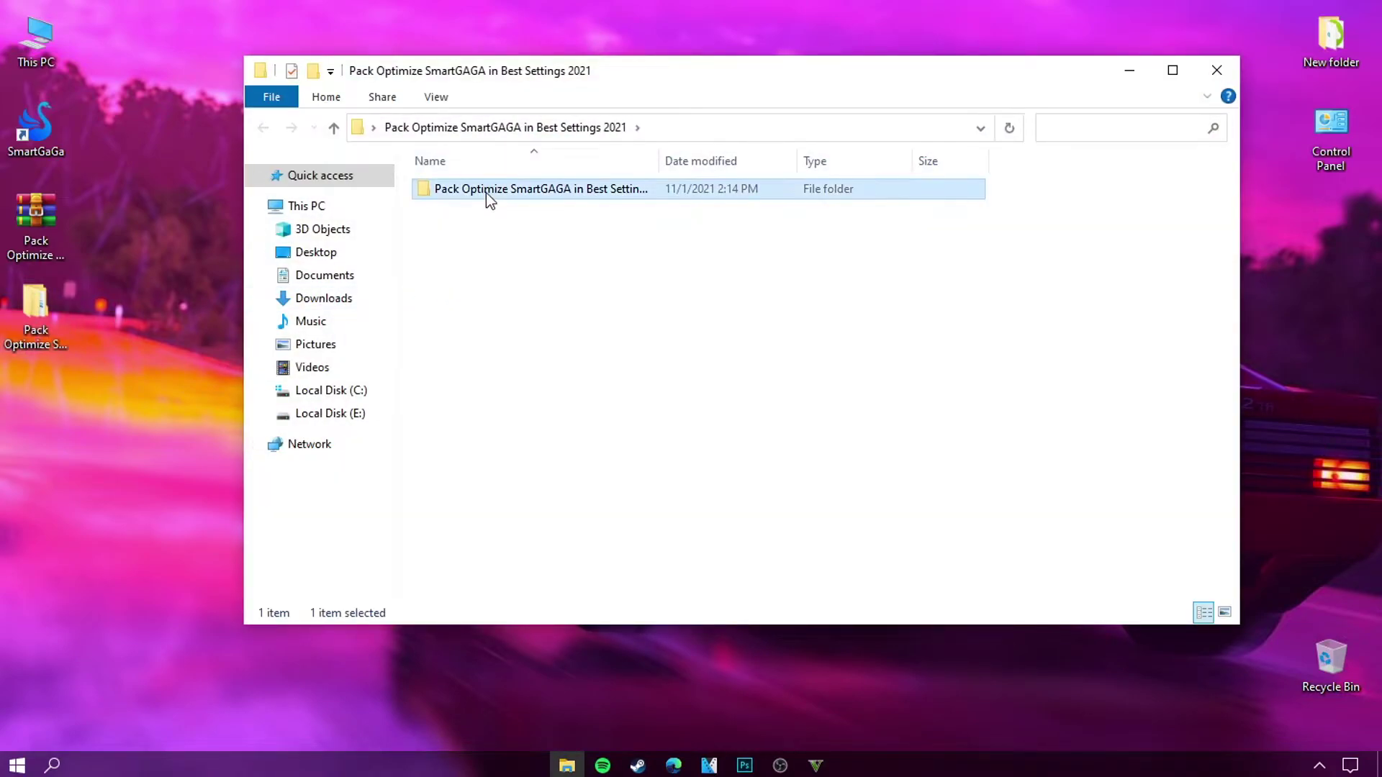
pyautogui.doubleClick(484, 193)
pyautogui.moveTo(603, 321); pyautogui.dragTo(466, 188)
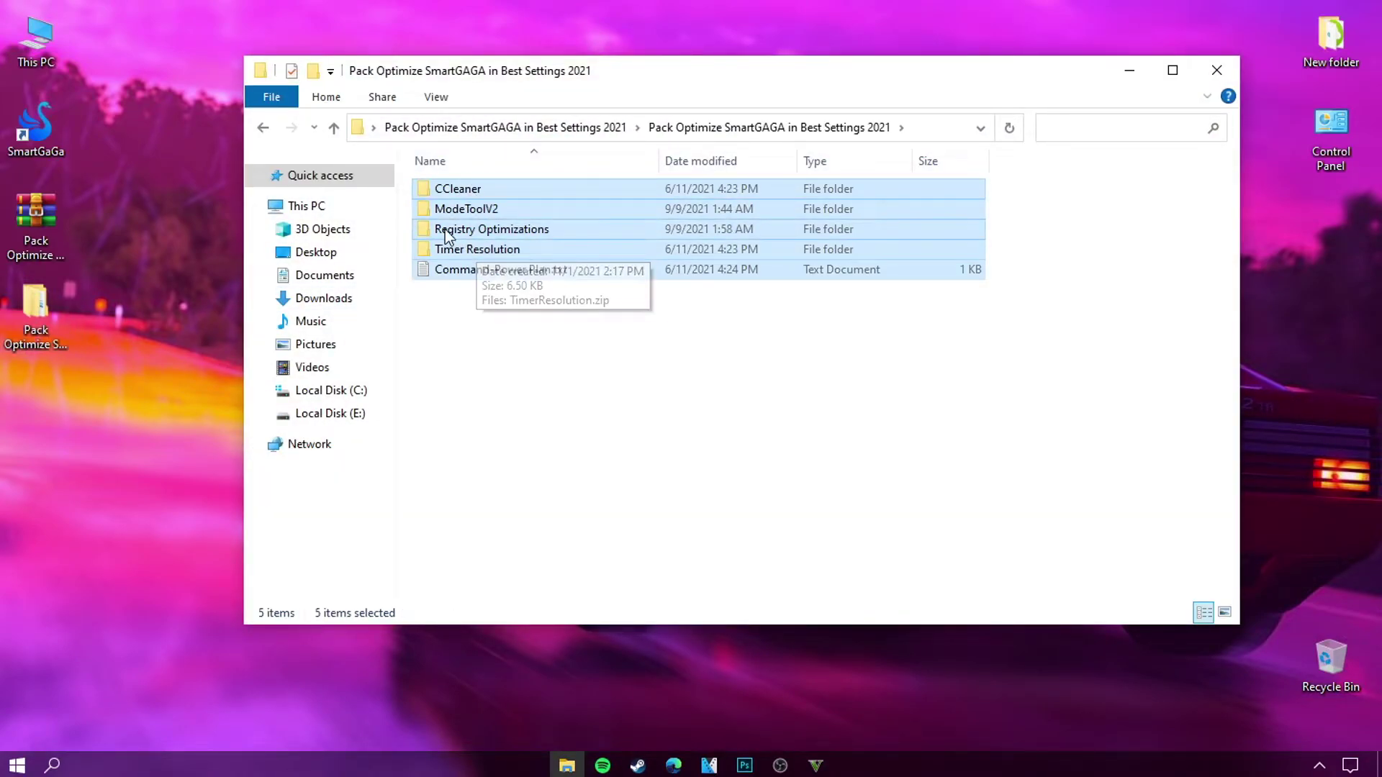
pyautogui.click(444, 233)
pyautogui.doubleClick(444, 233)
# - Merge the Clear Windows Paging File tweak into the registry with administrator rights
pyautogui.moveTo(568, 368); pyautogui.dragTo(454, 236)
pyautogui.click(439, 225)
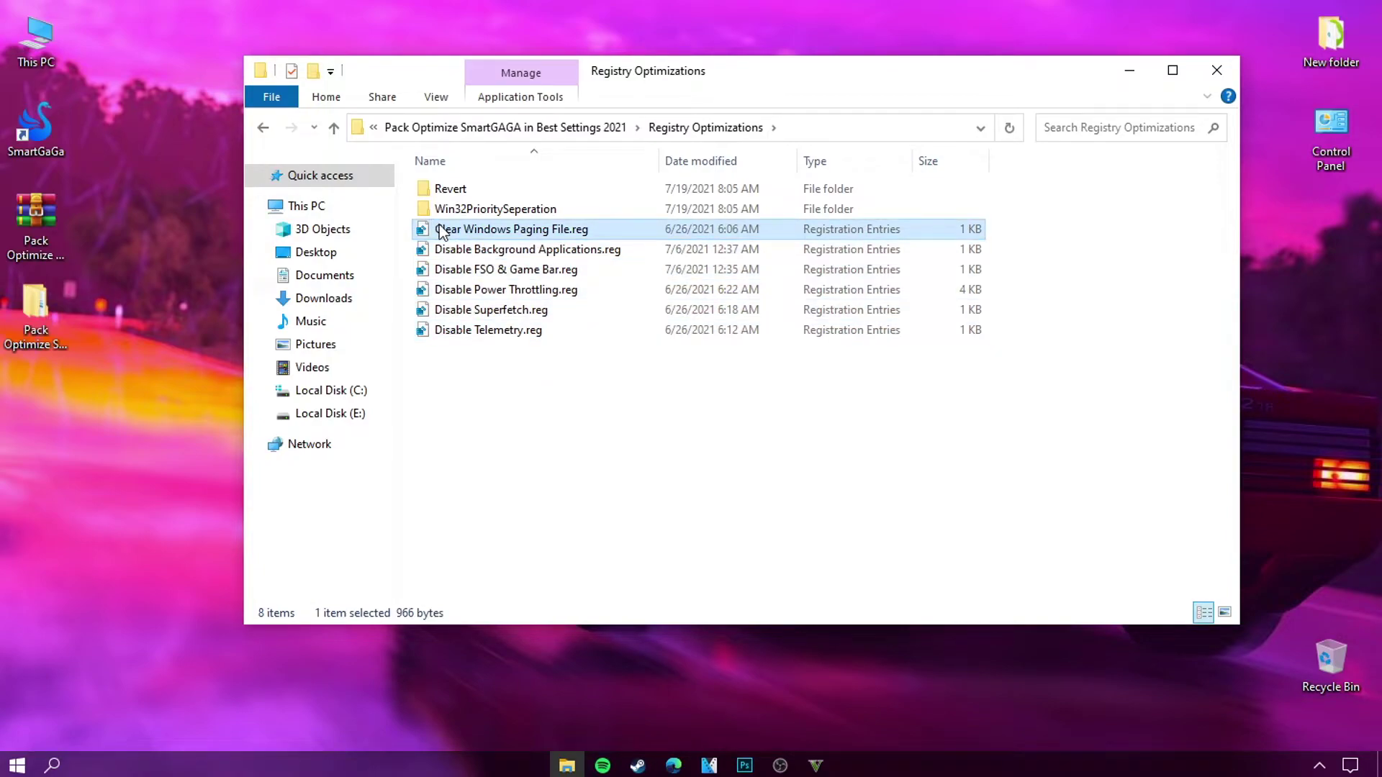
pyautogui.rightClick(439, 225)
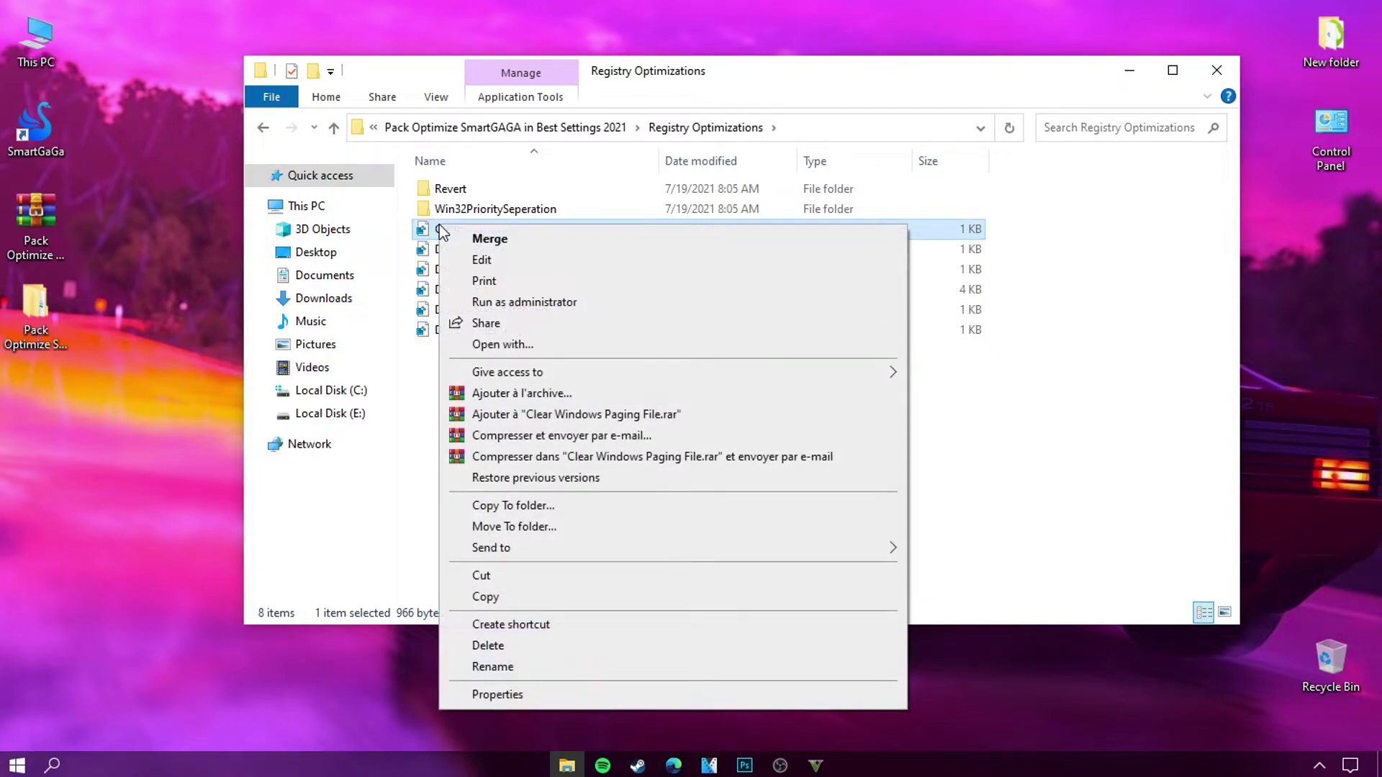
pyautogui.click(502, 302)
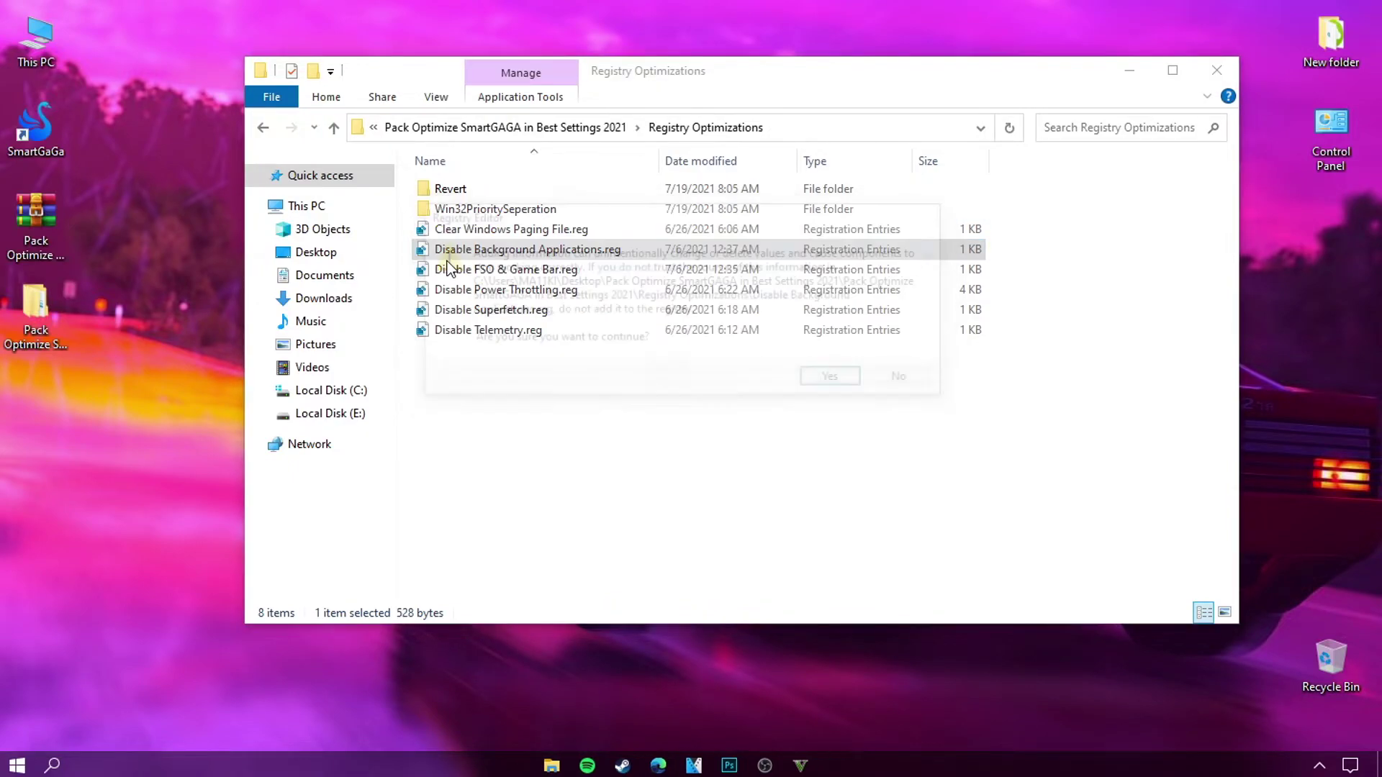
# - Merge the Win32PrioritySeperation 16 Hex (Smooth Gameplay) tweak, then return to the pack folder
pyautogui.click(461, 209)
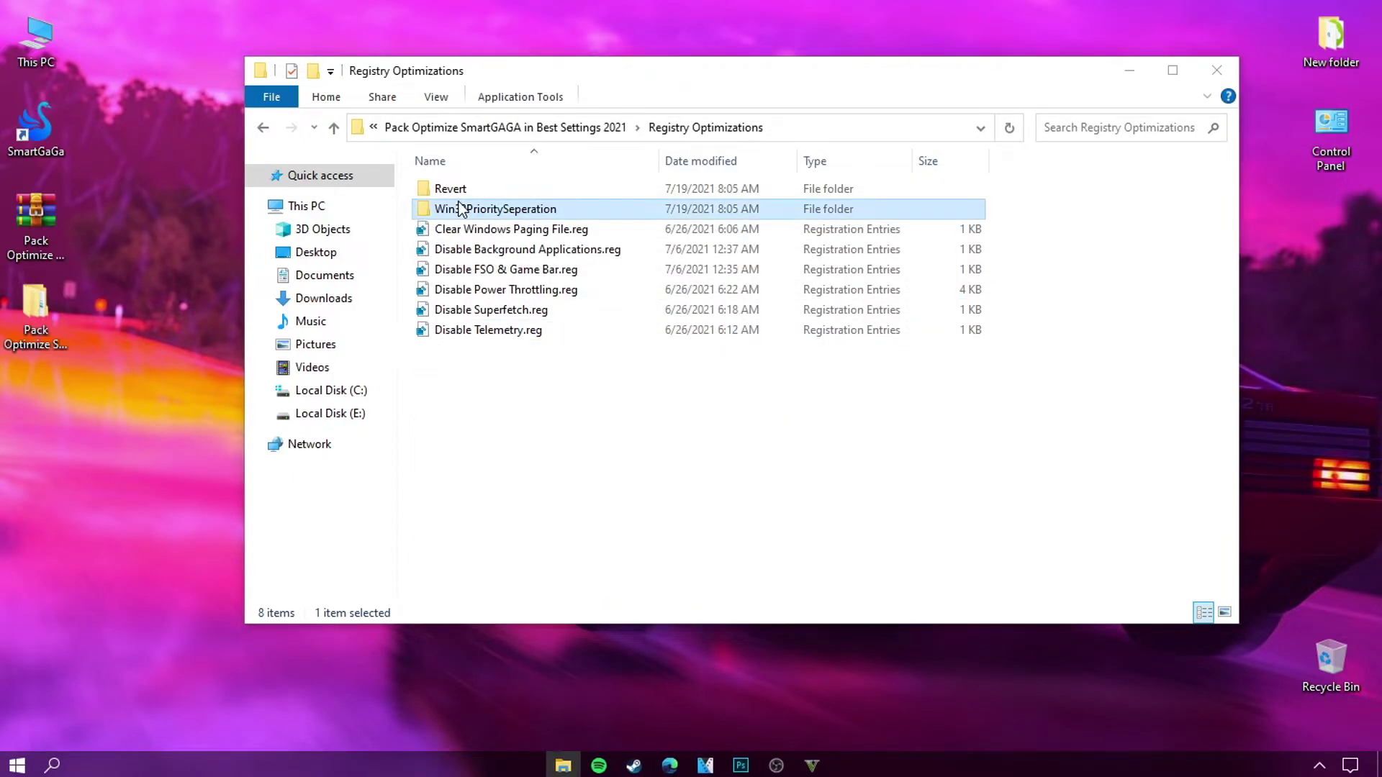
pyautogui.doubleClick(461, 209)
pyautogui.click(461, 209)
pyautogui.click(468, 229)
pyautogui.click(472, 249)
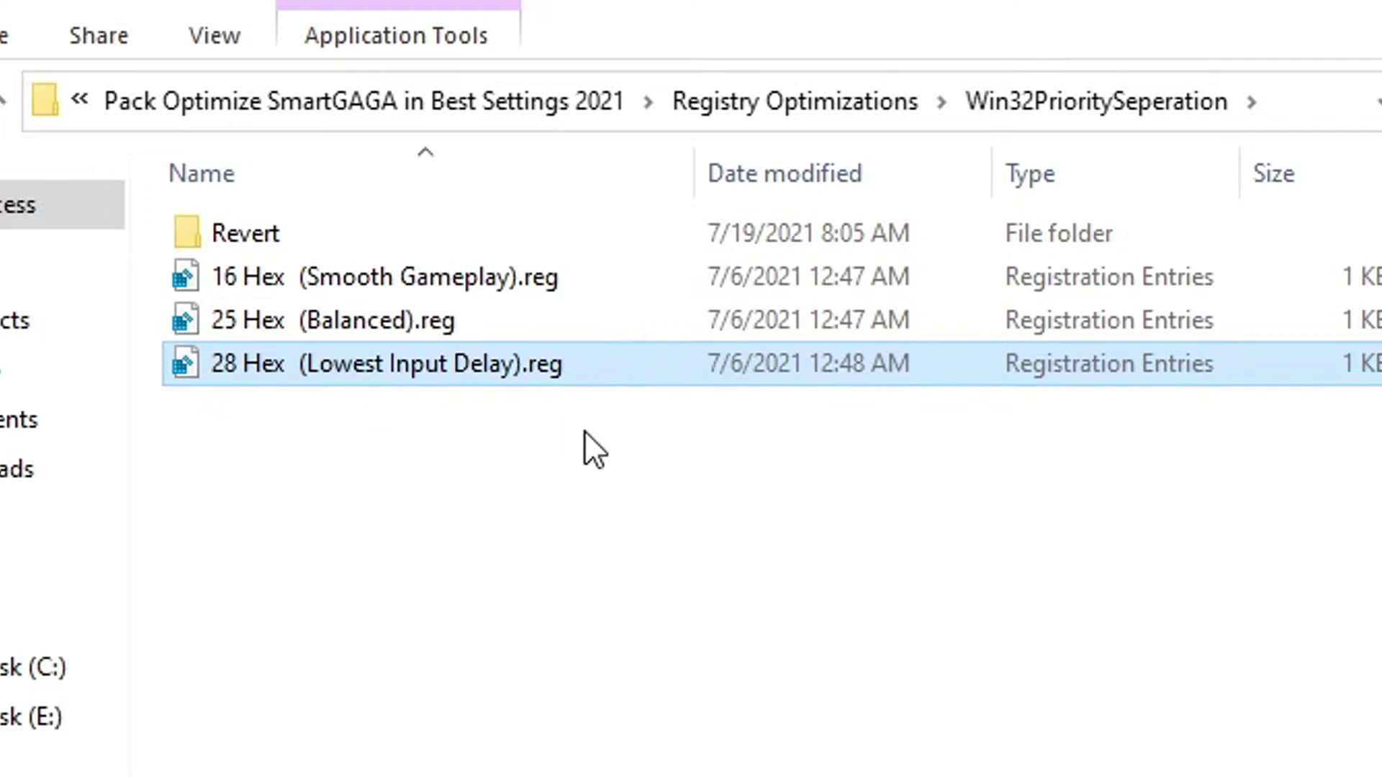
pyautogui.moveTo(584, 430); pyautogui.dragTo(298, 283)
pyautogui.doubleClick(398, 284)
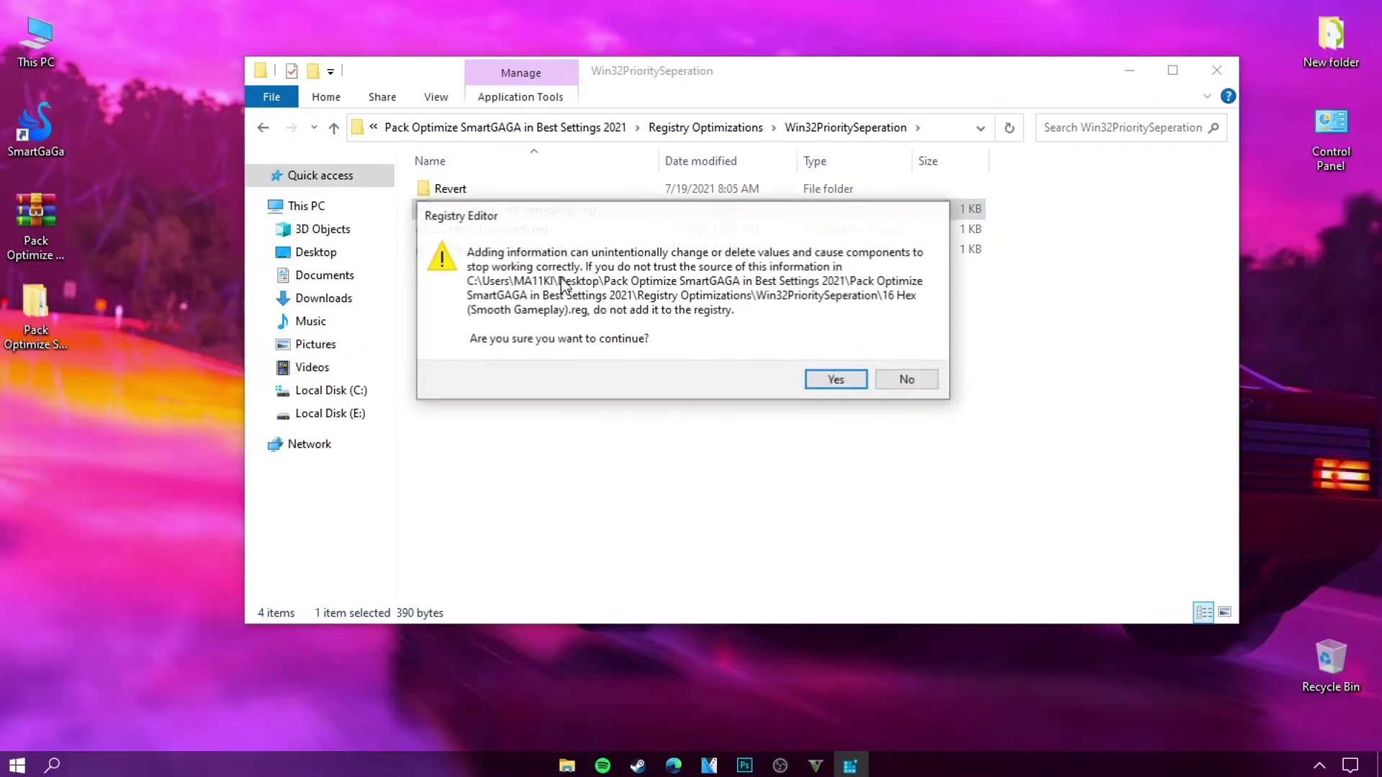
pyautogui.click(826, 377)
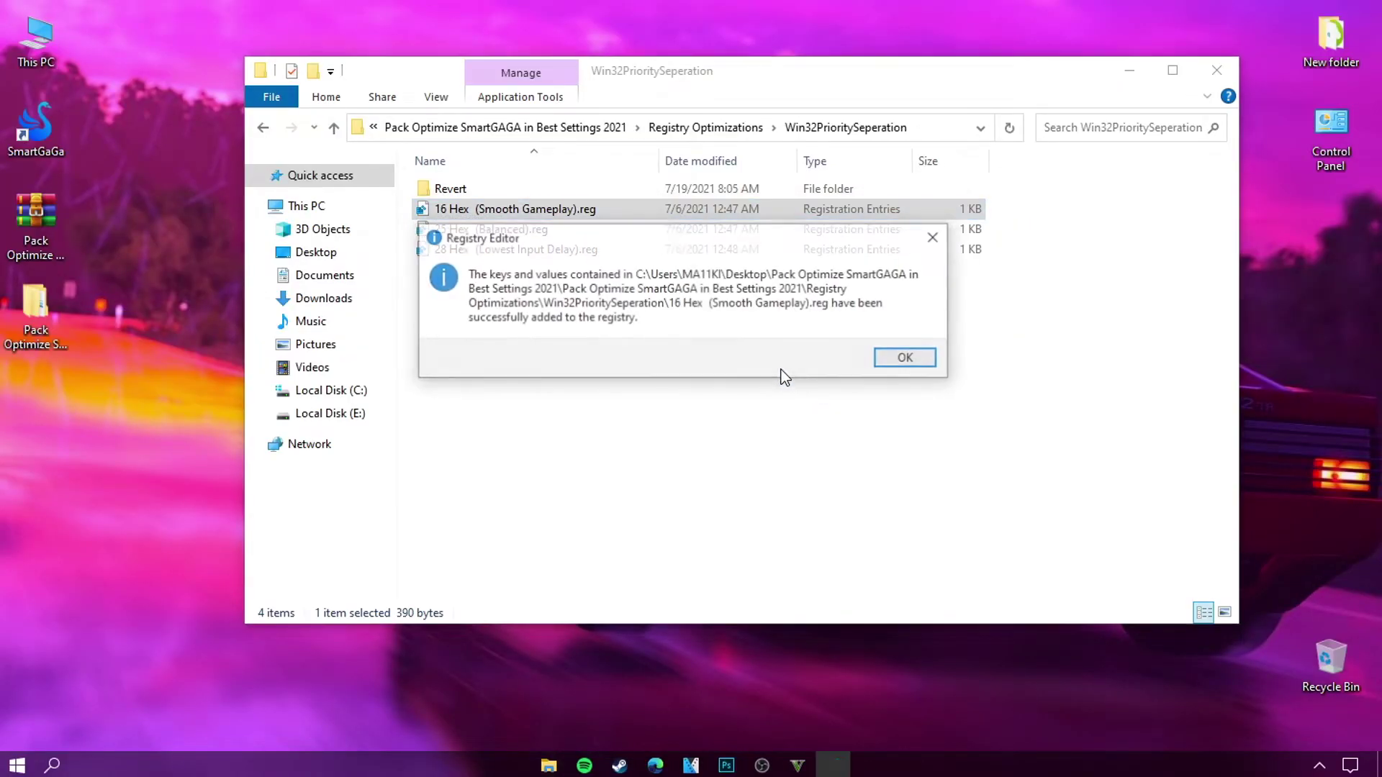
pyautogui.click(924, 365)
pyautogui.click(511, 327)
pyautogui.press('BackSpace')
pyautogui.press('BackSpace')
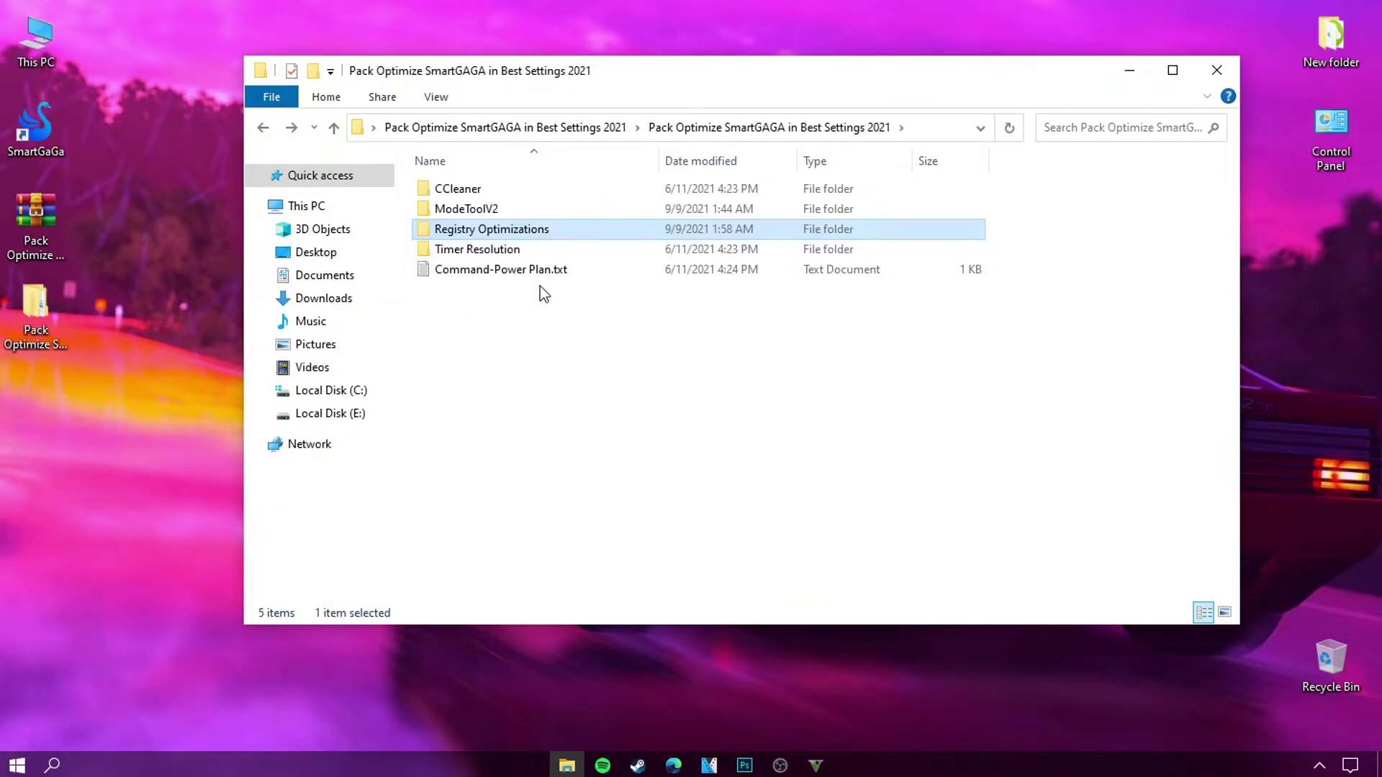
# - Launch MSI Mode Utility v2.exe from ModeToolV2 as administrator
pyautogui.doubleClick(465, 210)
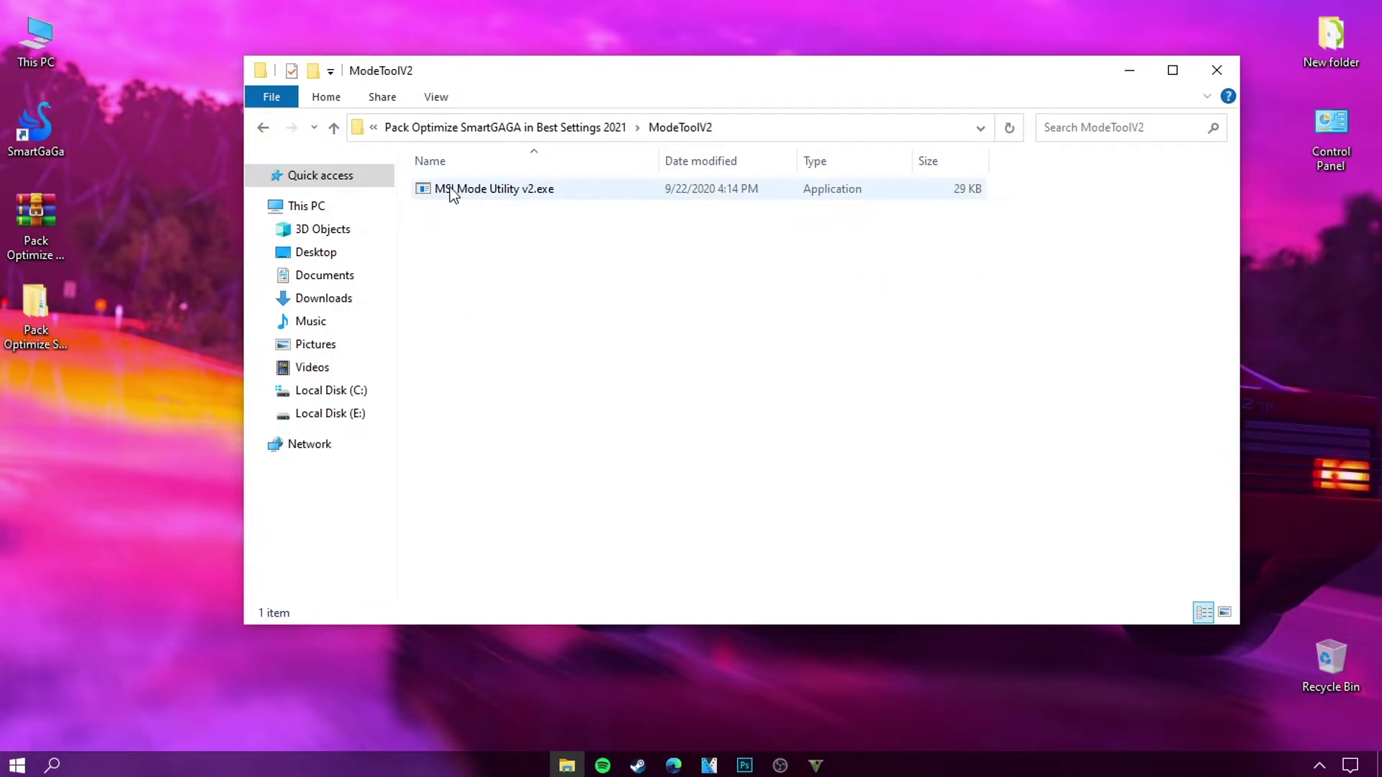
pyautogui.rightClick(449, 189)
pyautogui.click(547, 221)
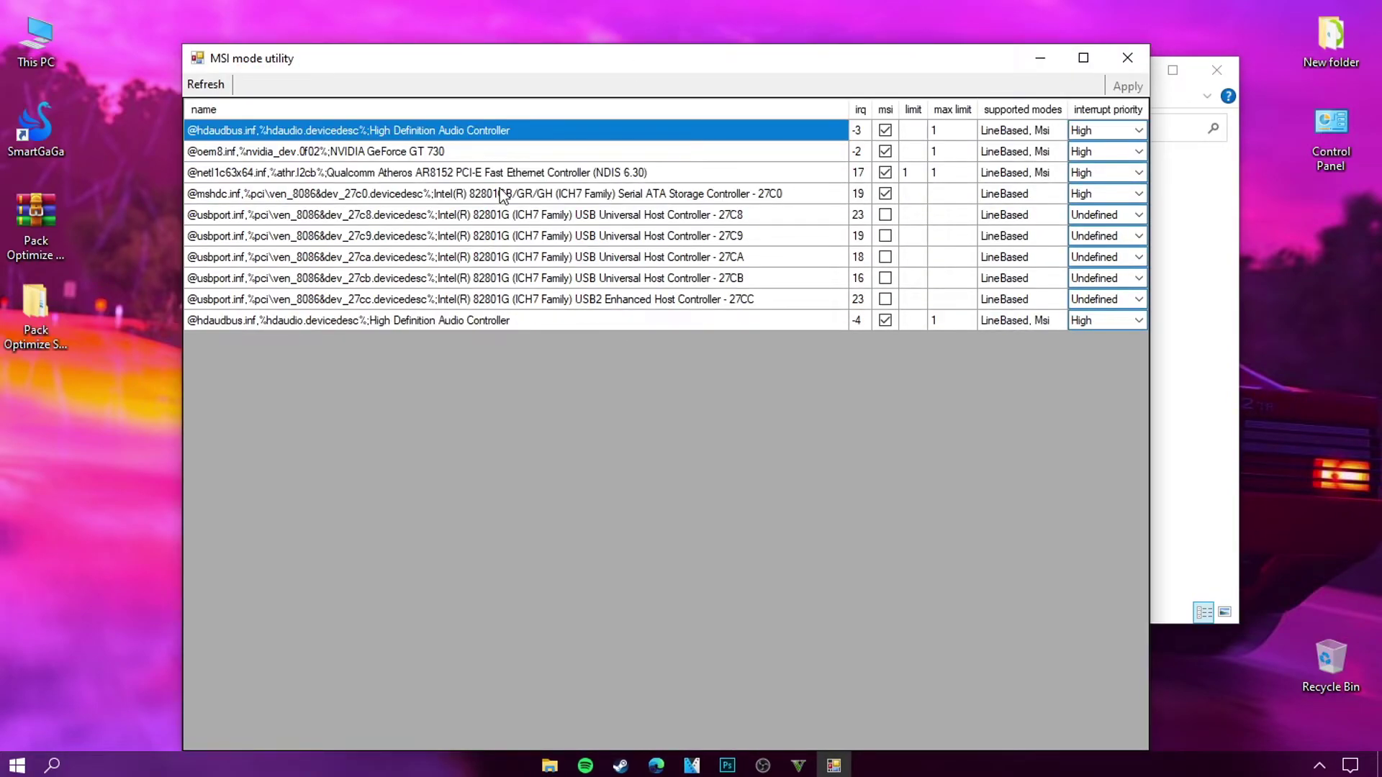
# - Keep the GeForce GT 730, first audio controller and Ethernet controller on High priority
pyautogui.click(398, 146)
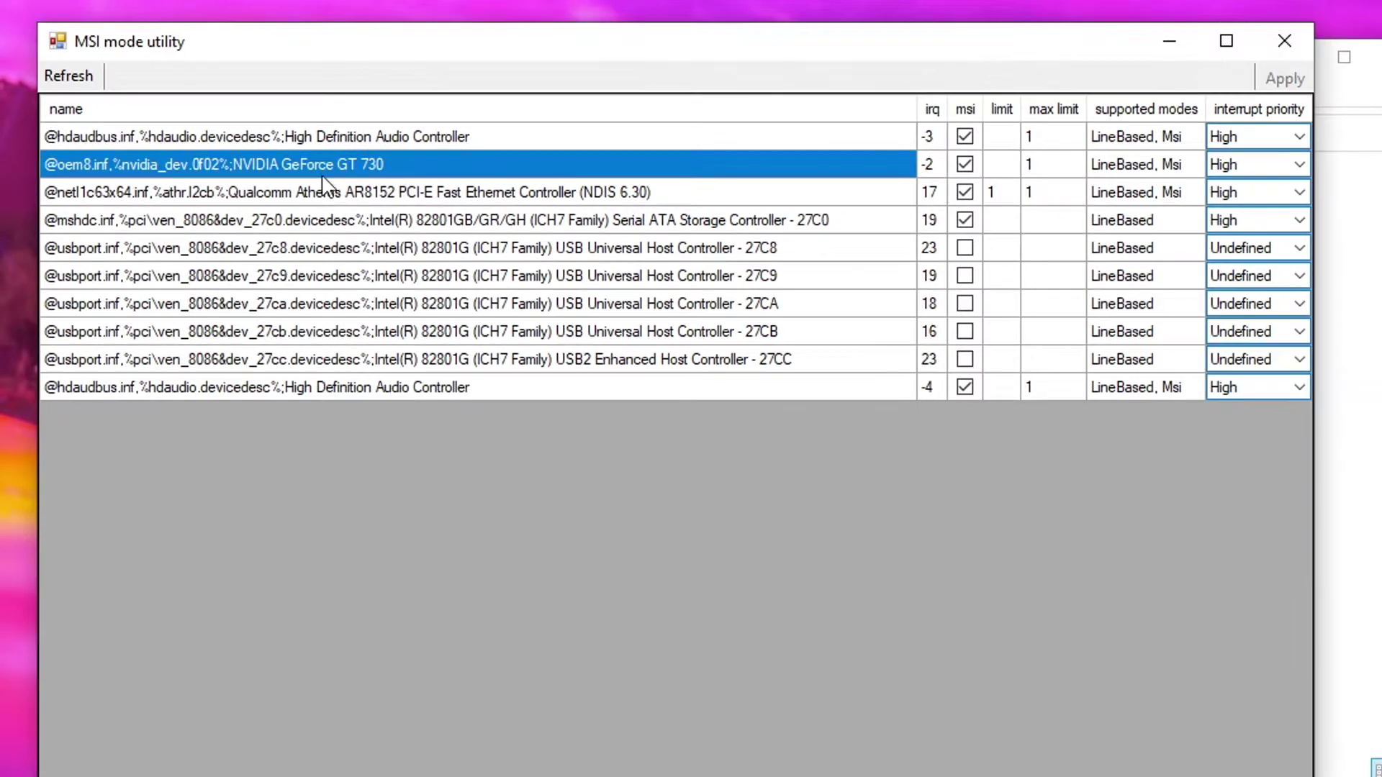
pyautogui.click(1267, 164)
pyautogui.click(1252, 237)
pyautogui.click(370, 136)
pyautogui.click(1295, 136)
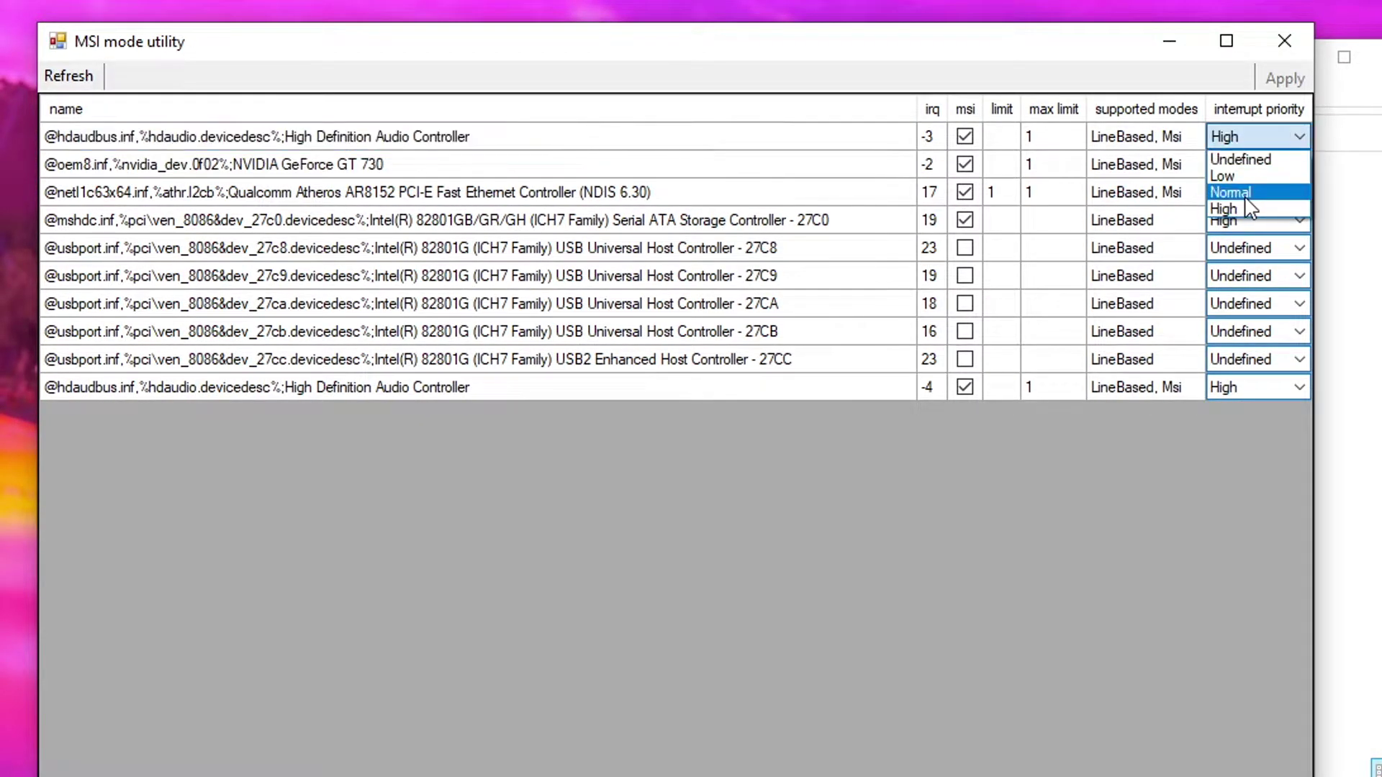
pyautogui.click(1071, 192)
pyautogui.click(1259, 193)
pyautogui.click(1260, 263)
# - Keep the second audio controller on High, set the USB2 controller to High, and apply
pyautogui.click(127, 387)
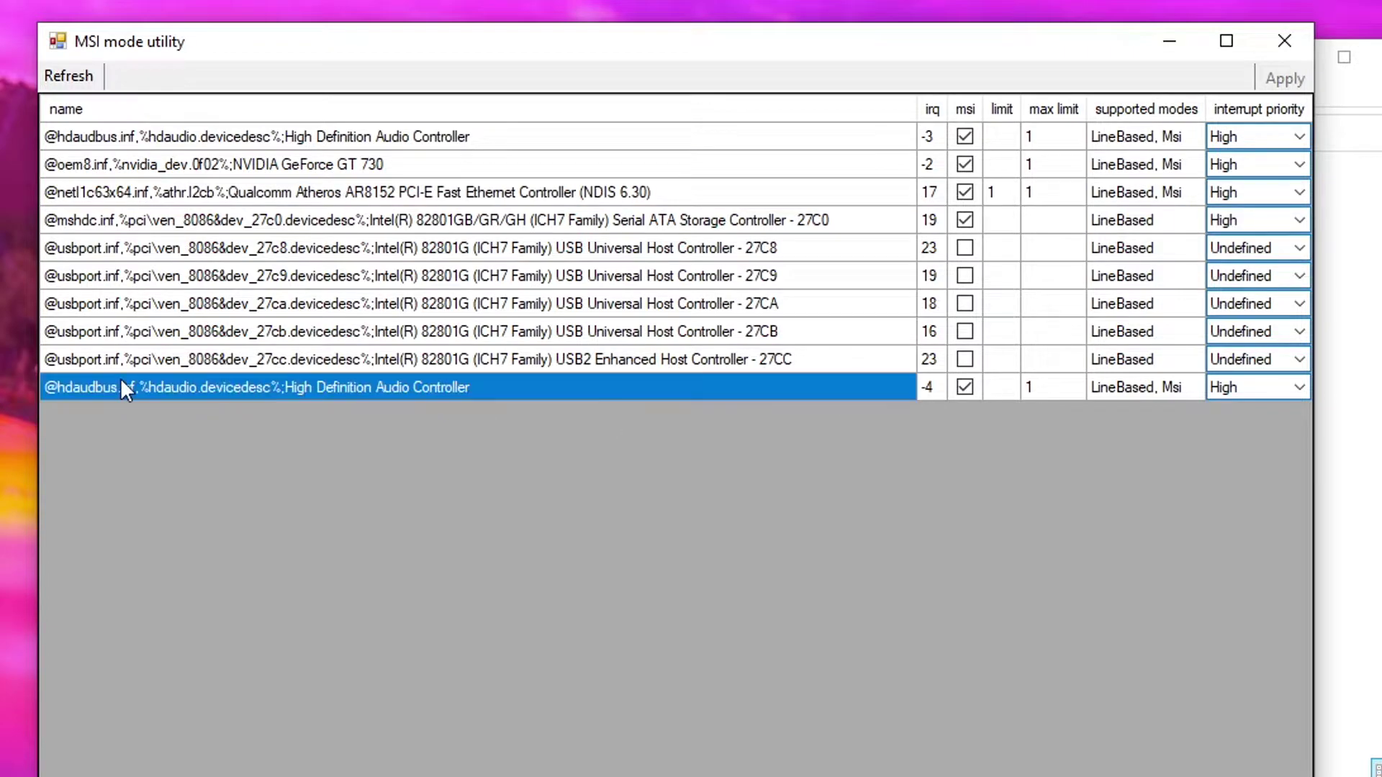
pyautogui.click(1299, 387)
pyautogui.click(1256, 459)
pyautogui.click(1217, 362)
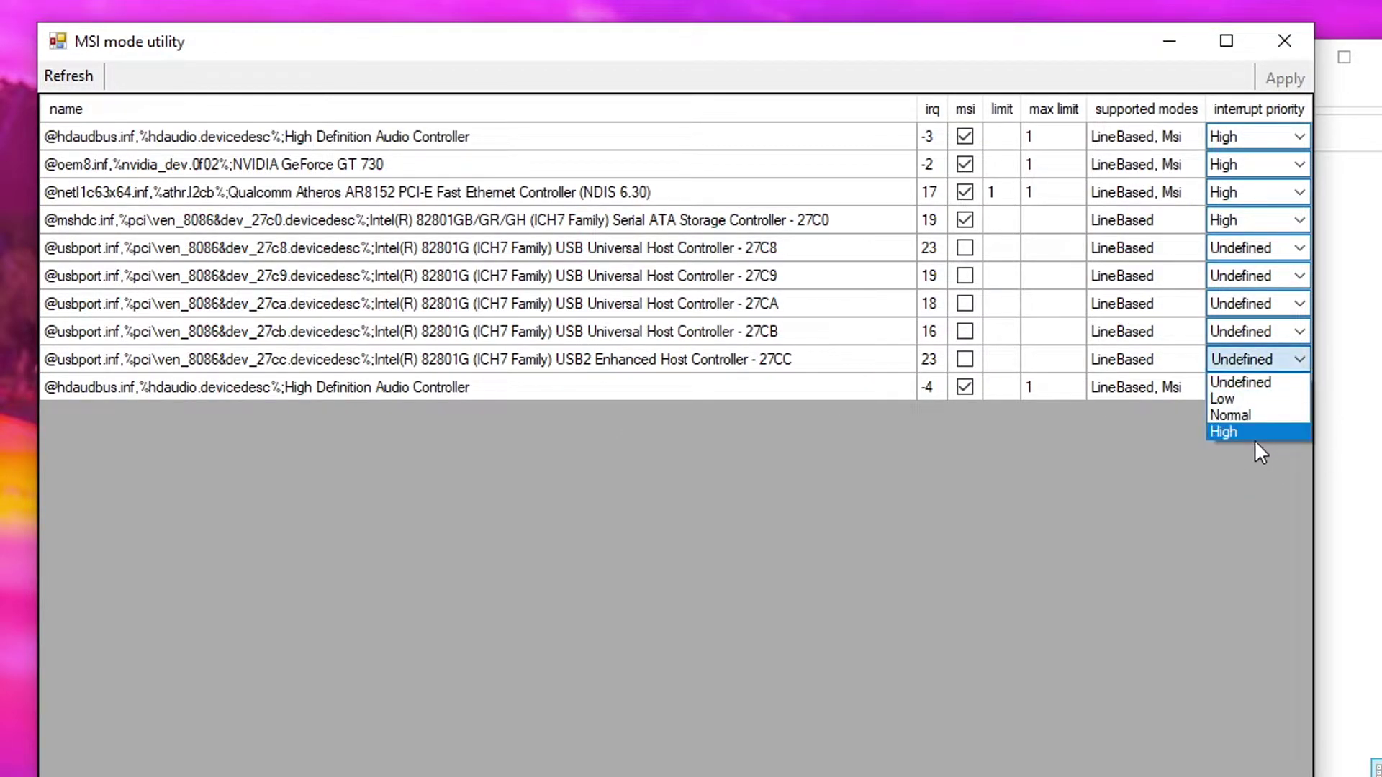
pyautogui.click(1259, 359)
pyautogui.click(1252, 432)
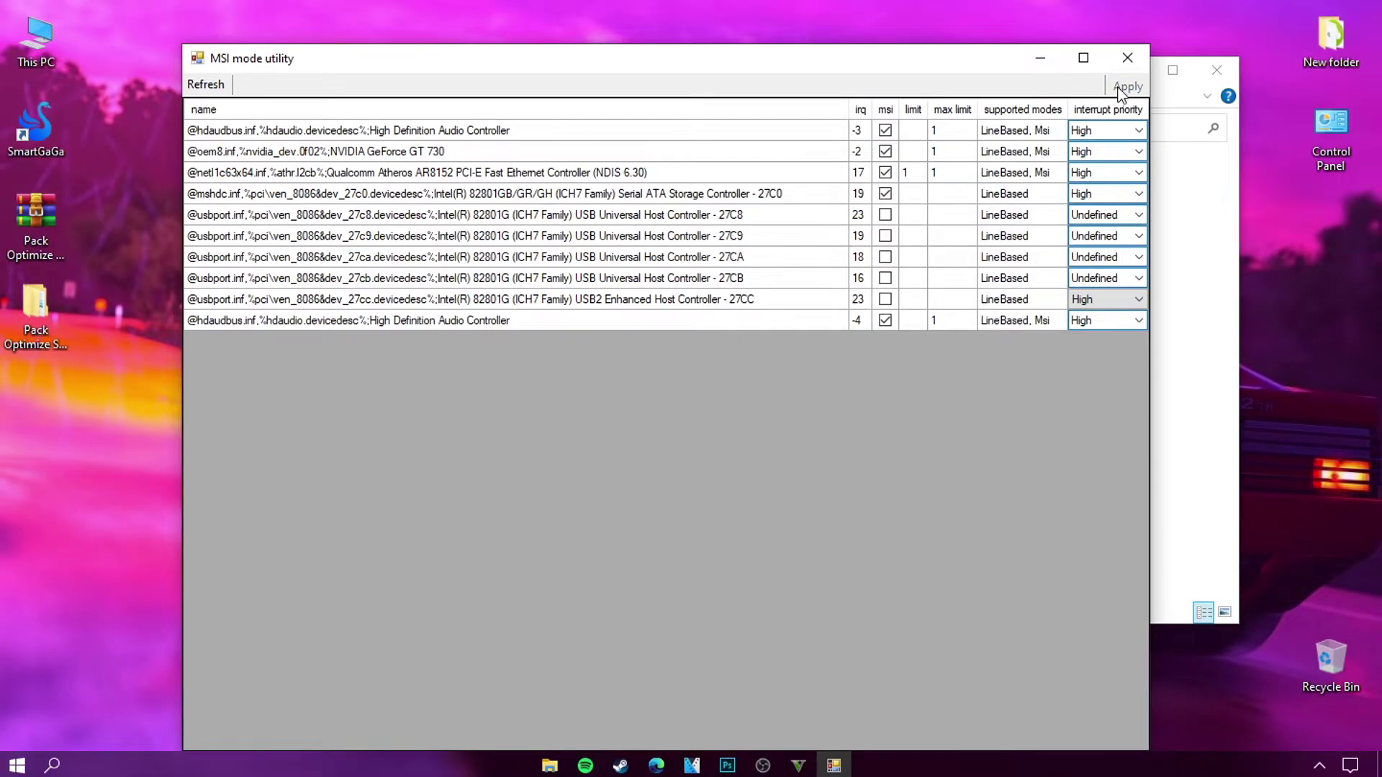